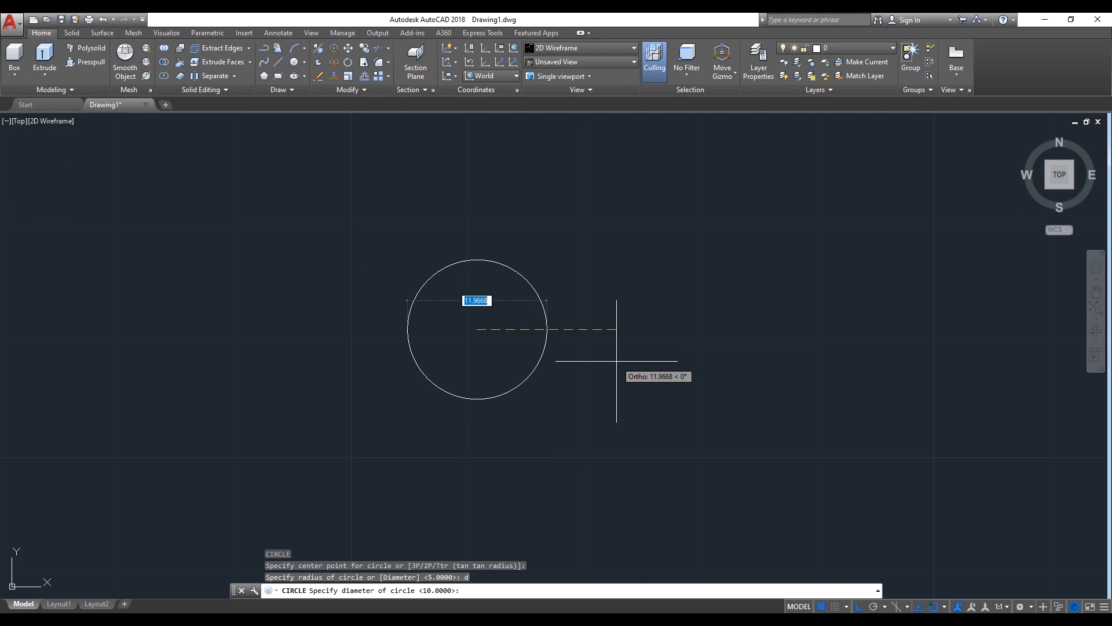
- Finish the circle with a diameter of 5
{"action": "type", "text": "5"}
{"action": "key", "text": "Return"}
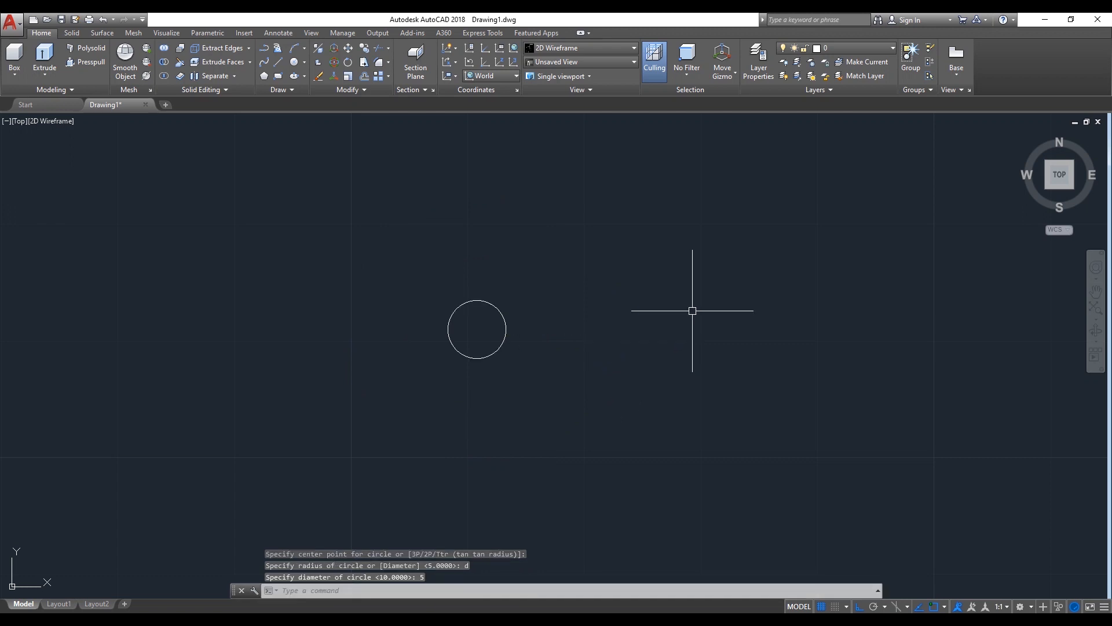
- Switch to the SW isometric view and extrude the circle to a height of 8
{"action": "left_click", "coordinate": [1047, 187]}
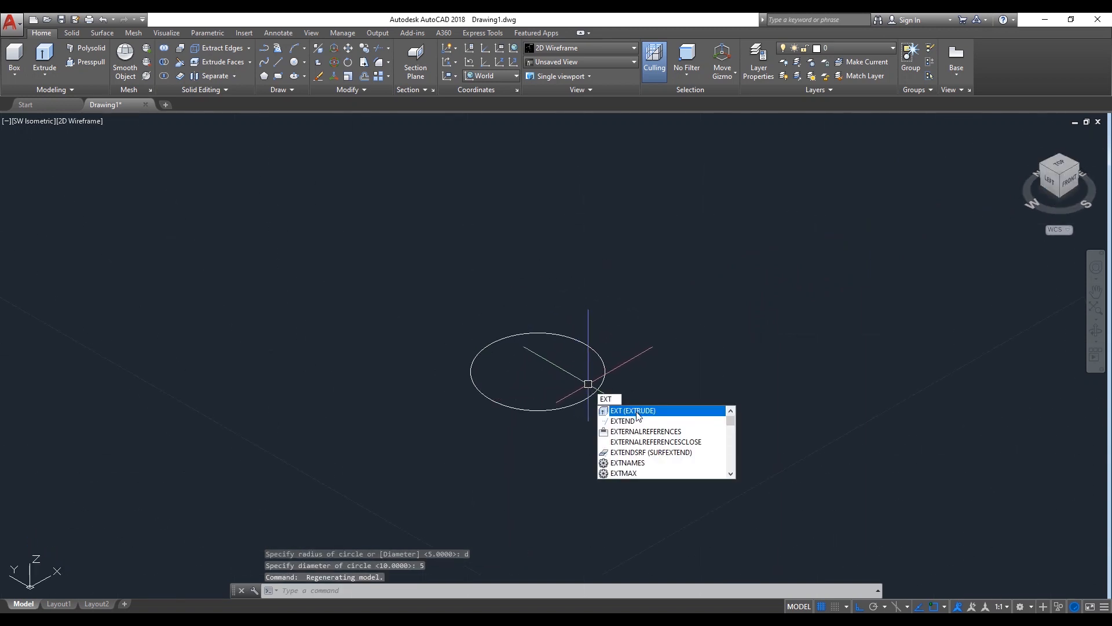
{"action": "left_click", "coordinate": [636, 412]}
{"action": "left_click", "coordinate": [591, 395]}
{"action": "key", "text": "Return"}
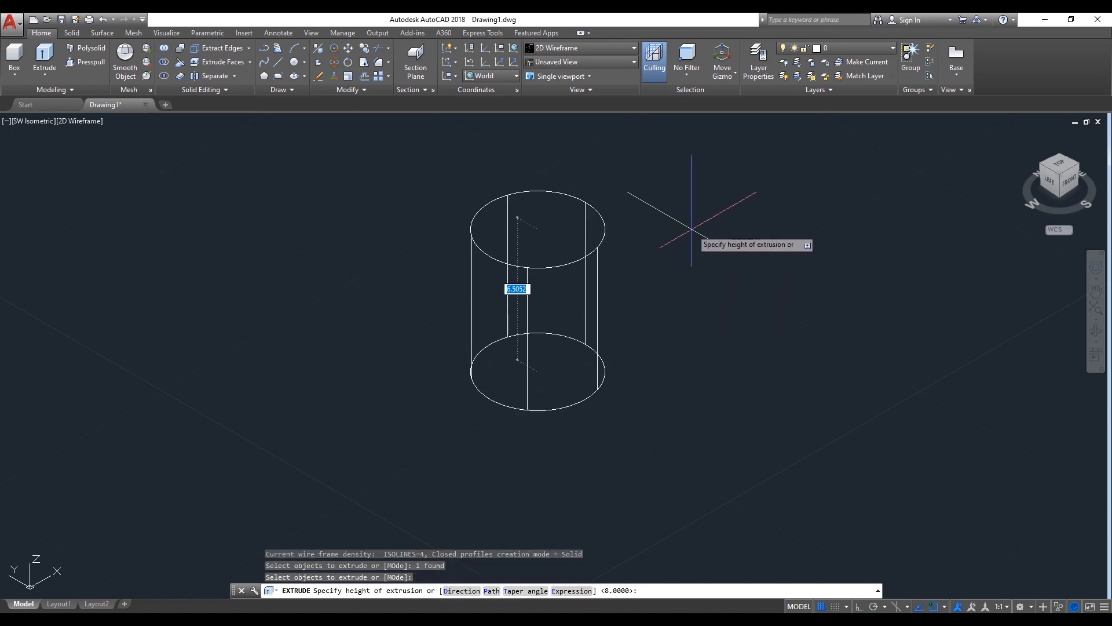
{"action": "key", "text": "Return"}
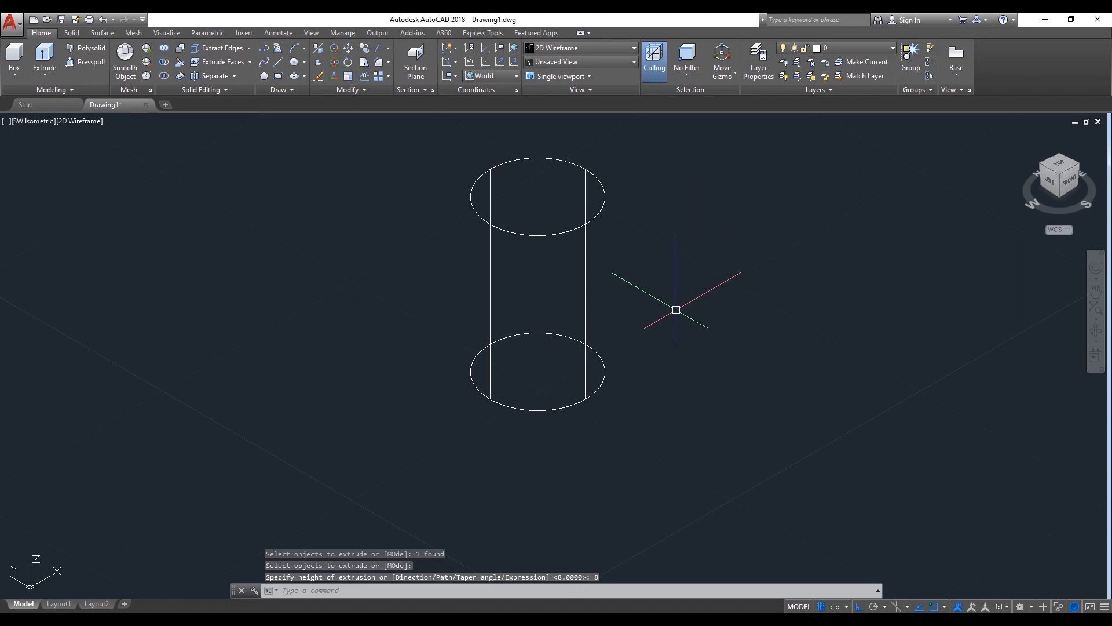
- Draw a helix from the cylinder's base centre to its top centre, with base and top radii of 2.5 snapped to the cylinder edge
{"action": "type", "text": "HE"}
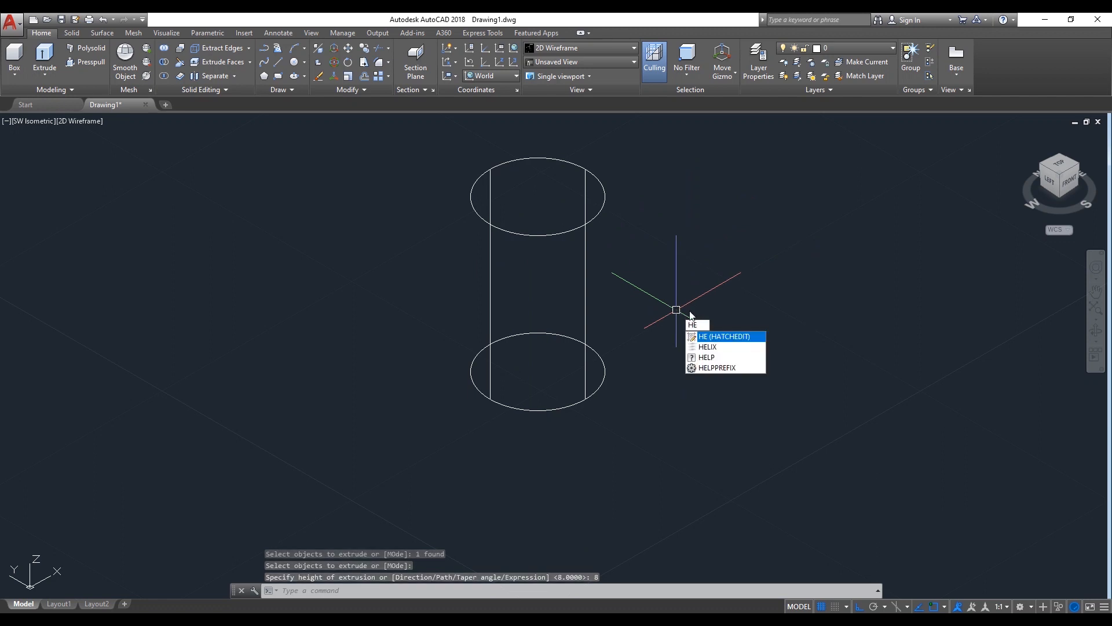
{"action": "left_click", "coordinate": [708, 346]}
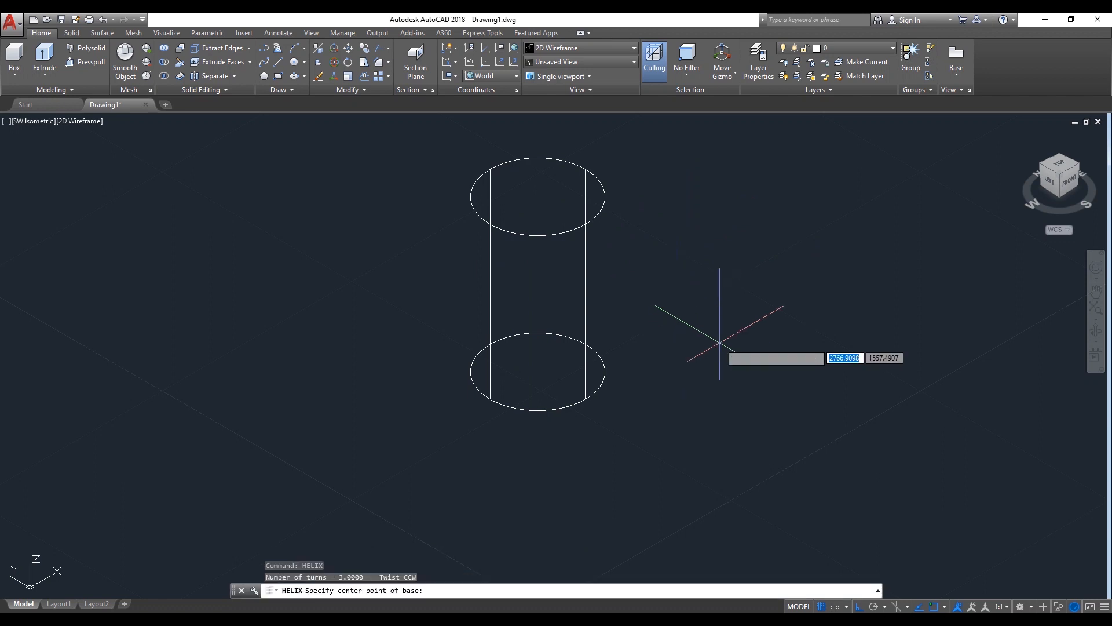
{"action": "left_click", "coordinate": [538, 371]}
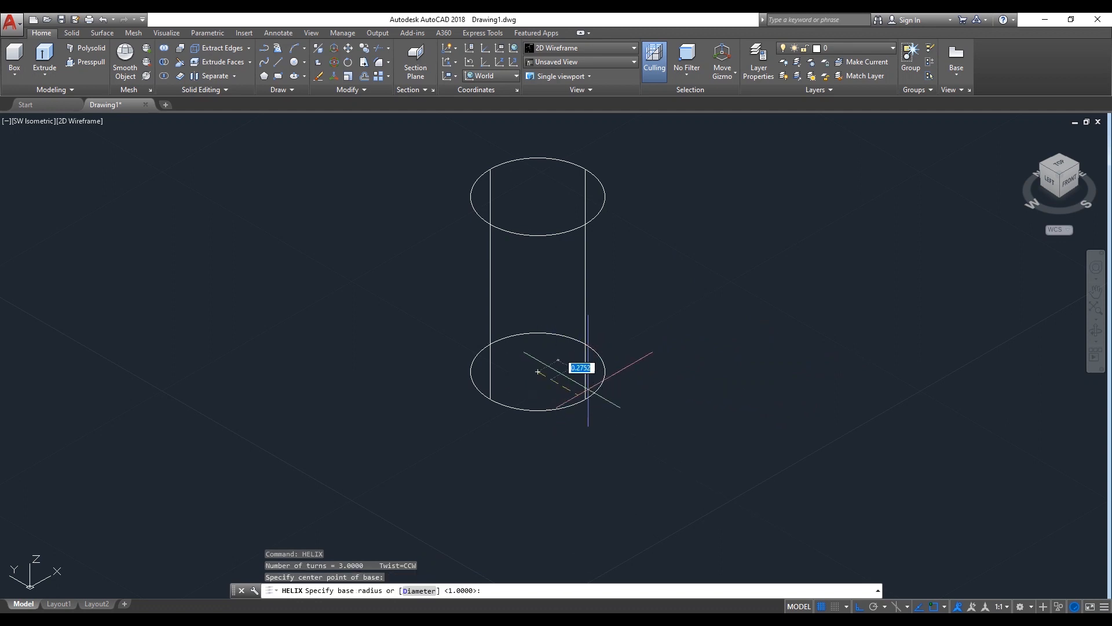
{"action": "scroll", "coordinate": [585, 398], "scroll_direction": "up", "scroll_amount": 5}
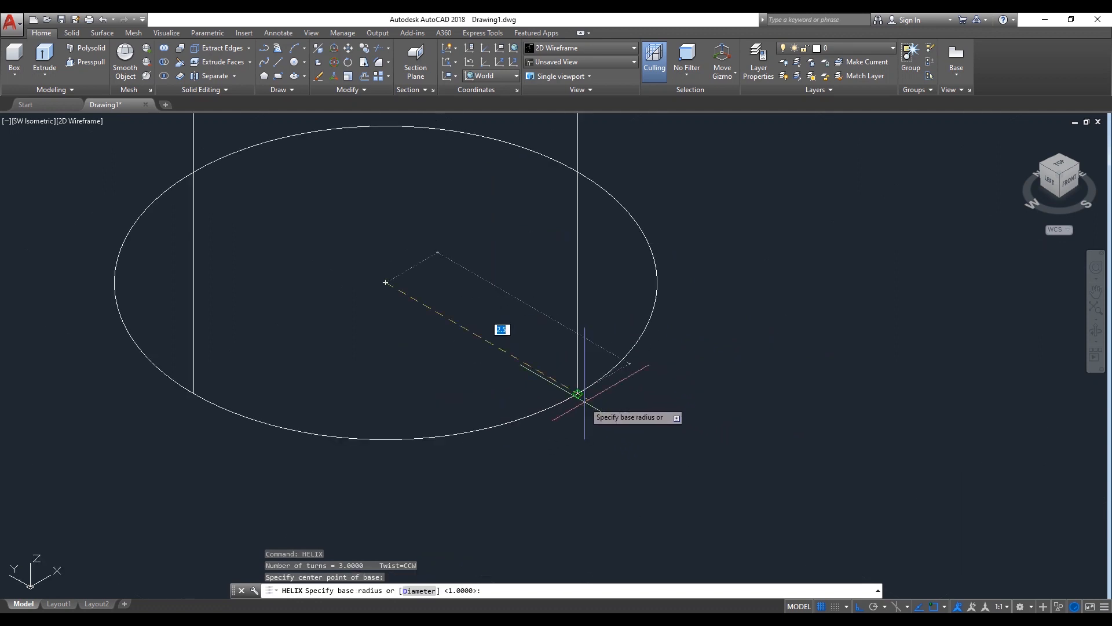
{"action": "left_click", "coordinate": [571, 389]}
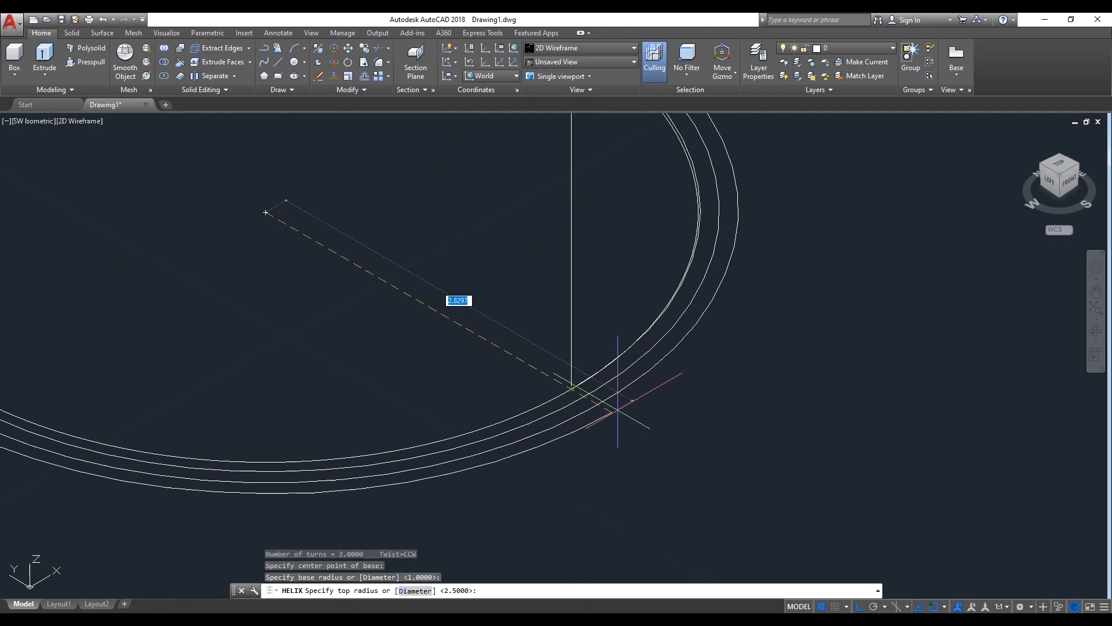
{"action": "left_click", "coordinate": [572, 389]}
{"action": "scroll", "coordinate": [571, 389], "scroll_direction": "down", "scroll_amount": 5}
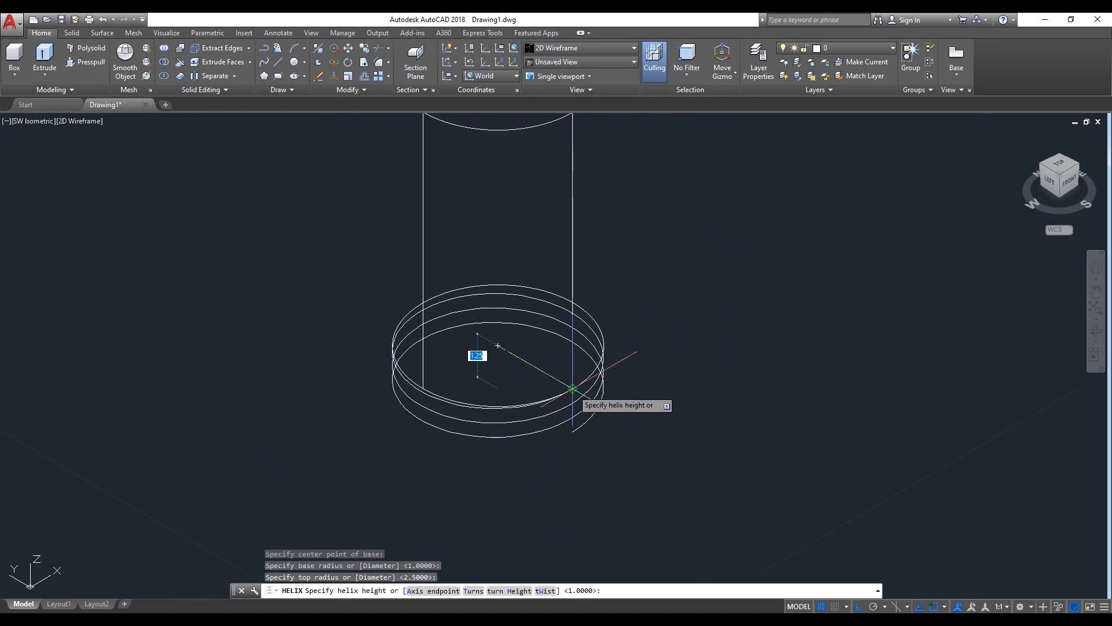
{"action": "left_click", "coordinate": [526, 187]}
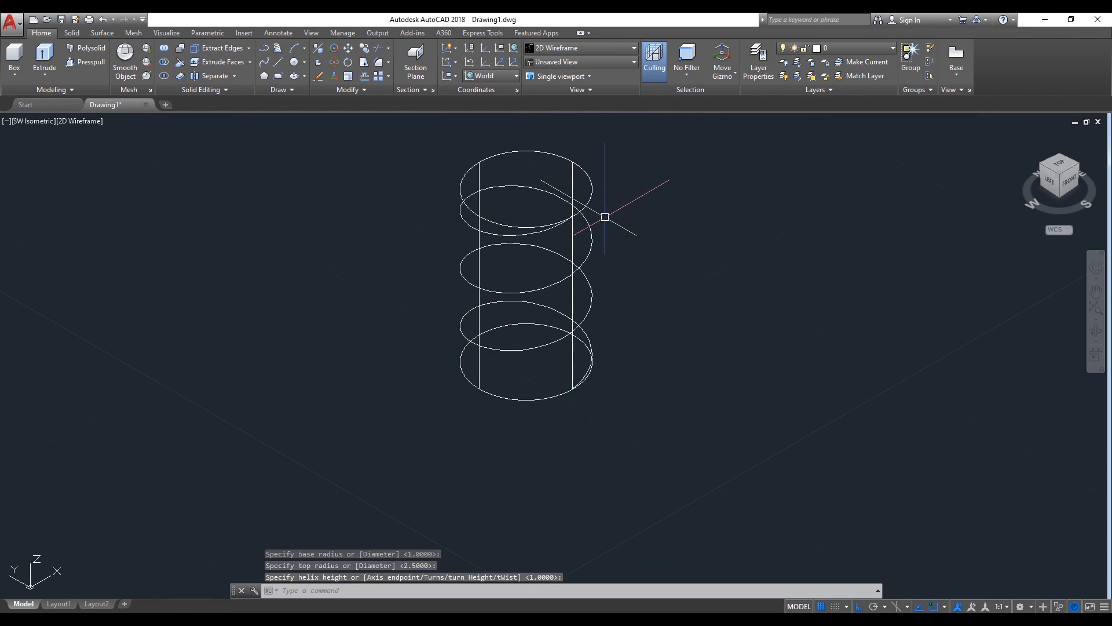
- Set the helix's number of turns to 7 and its height to 7 in its properties
{"action": "left_click", "coordinate": [535, 292]}
{"action": "right_click", "coordinate": [536, 292]}
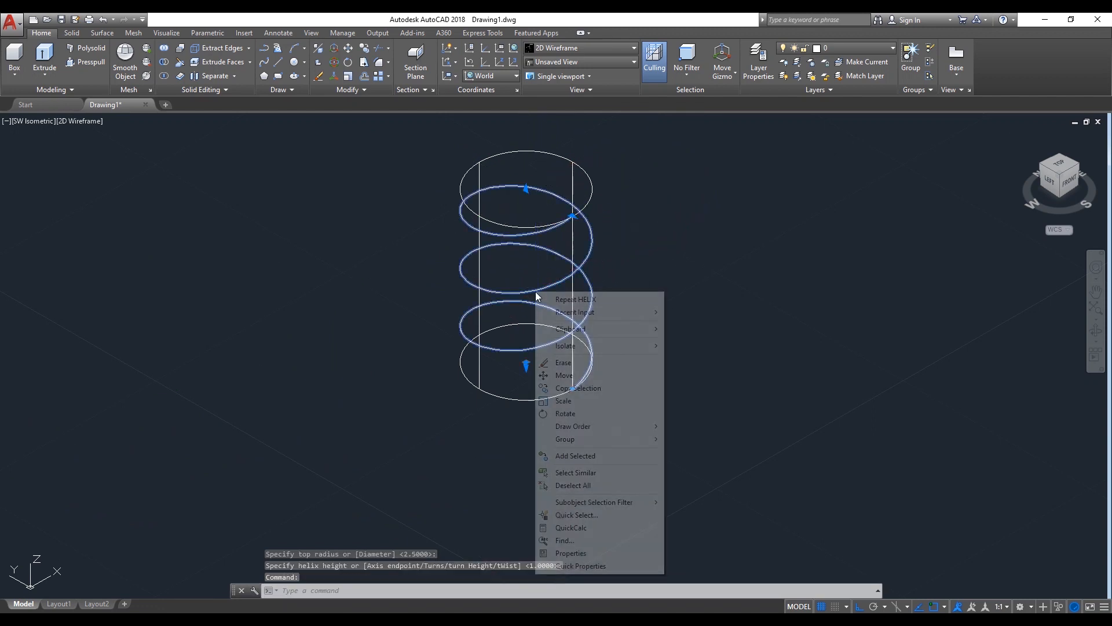
{"action": "left_click", "coordinate": [562, 552]}
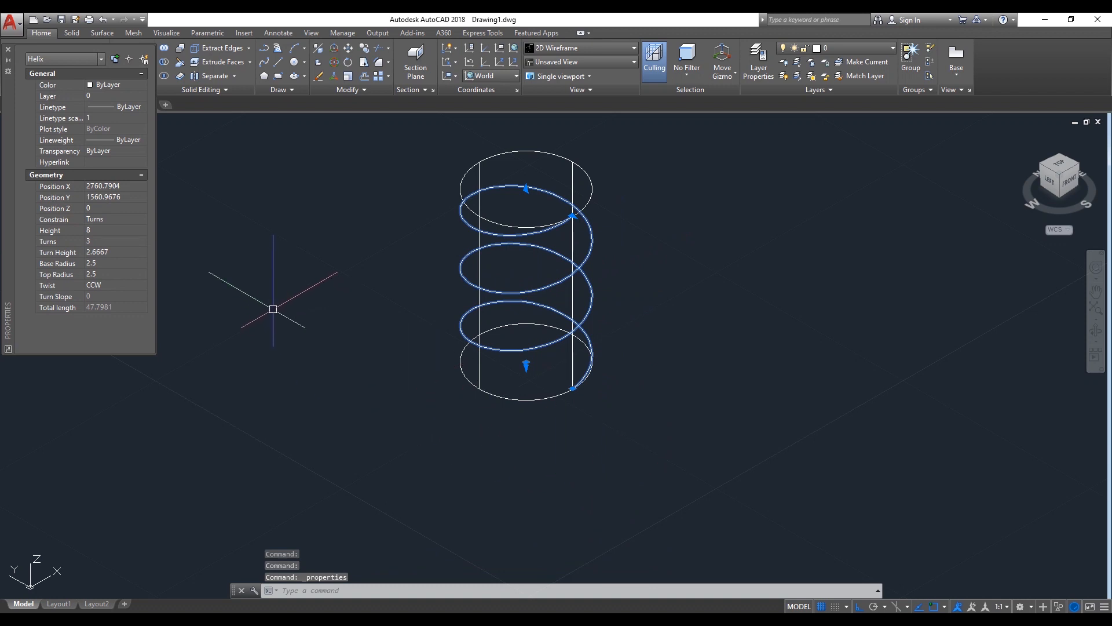
{"action": "left_click", "coordinate": [123, 241]}
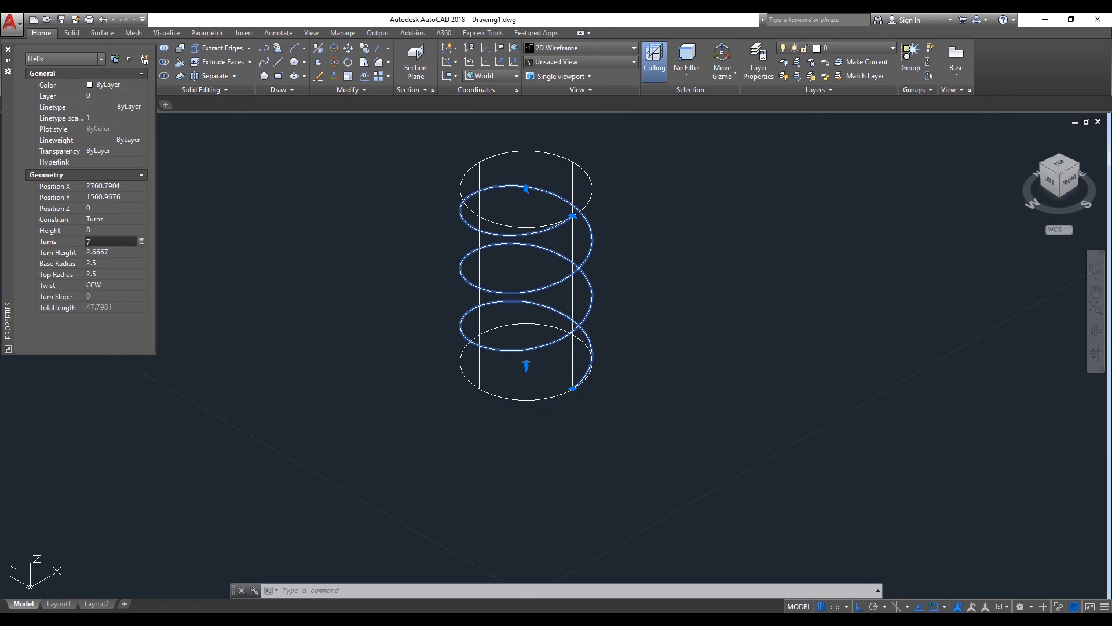
{"action": "left_click", "coordinate": [96, 229]}
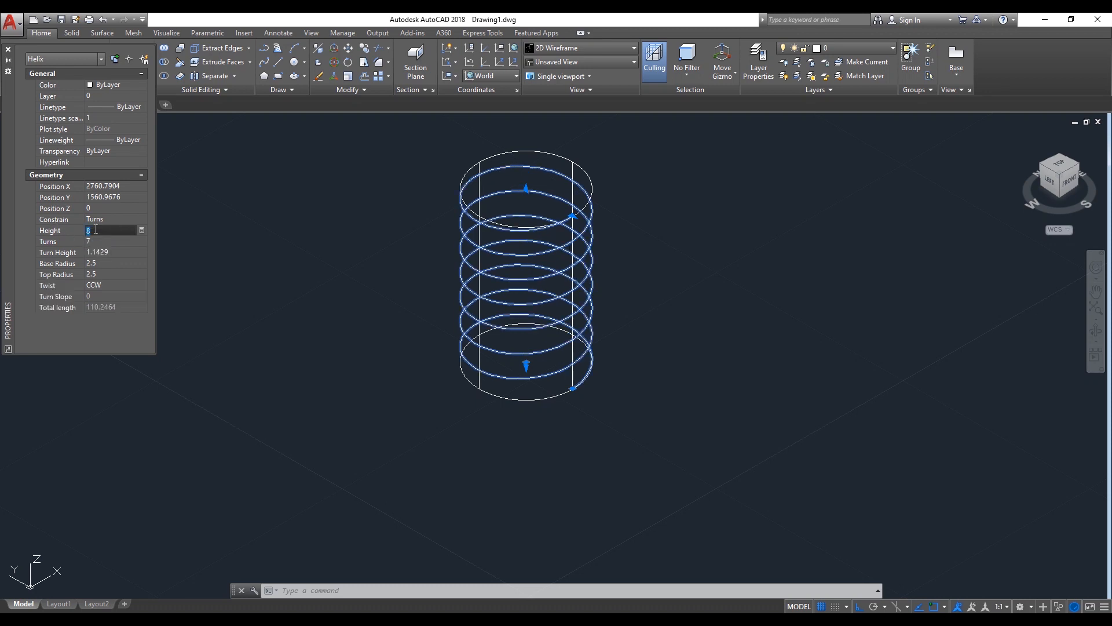
{"action": "left_click", "coordinate": [96, 241]}
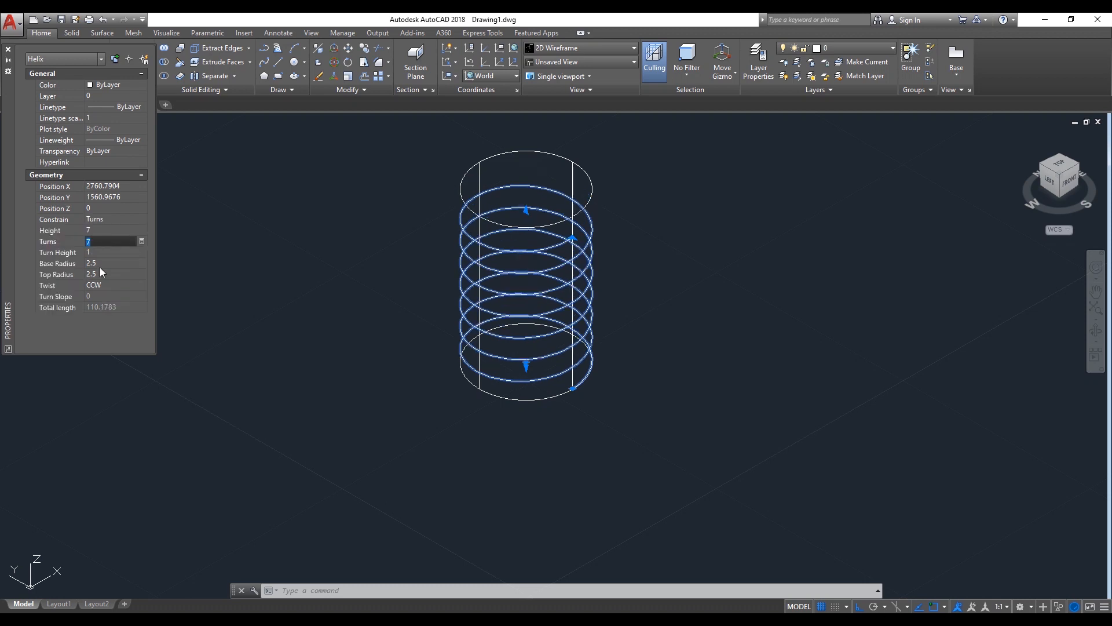
{"action": "left_click", "coordinate": [113, 253]}
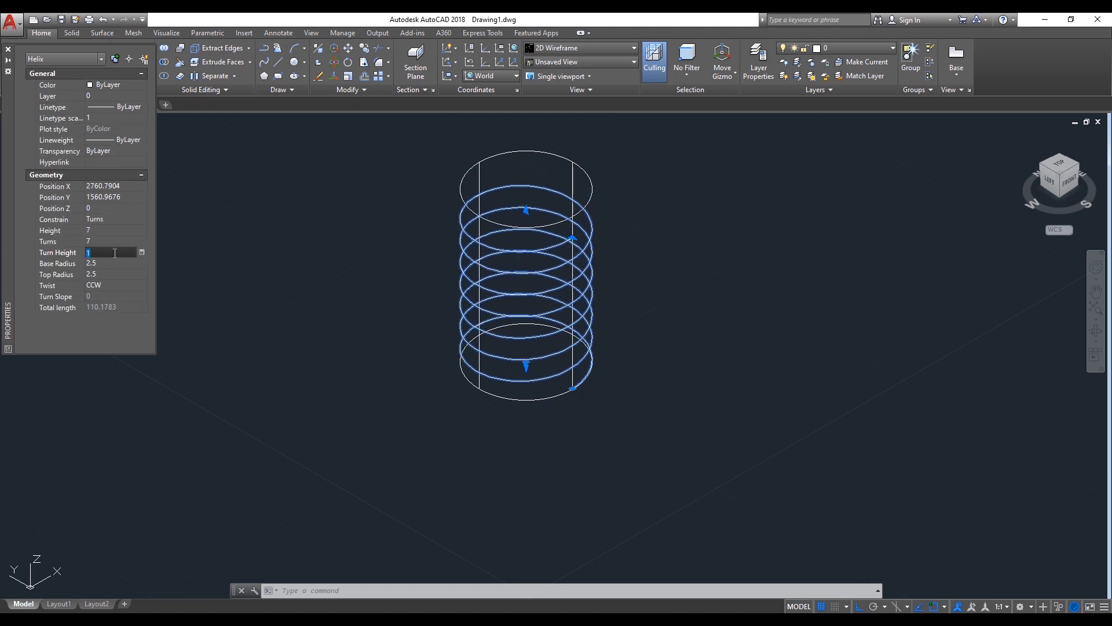
{"action": "left_click", "coordinate": [8, 50]}
{"action": "key", "text": "Escape"}
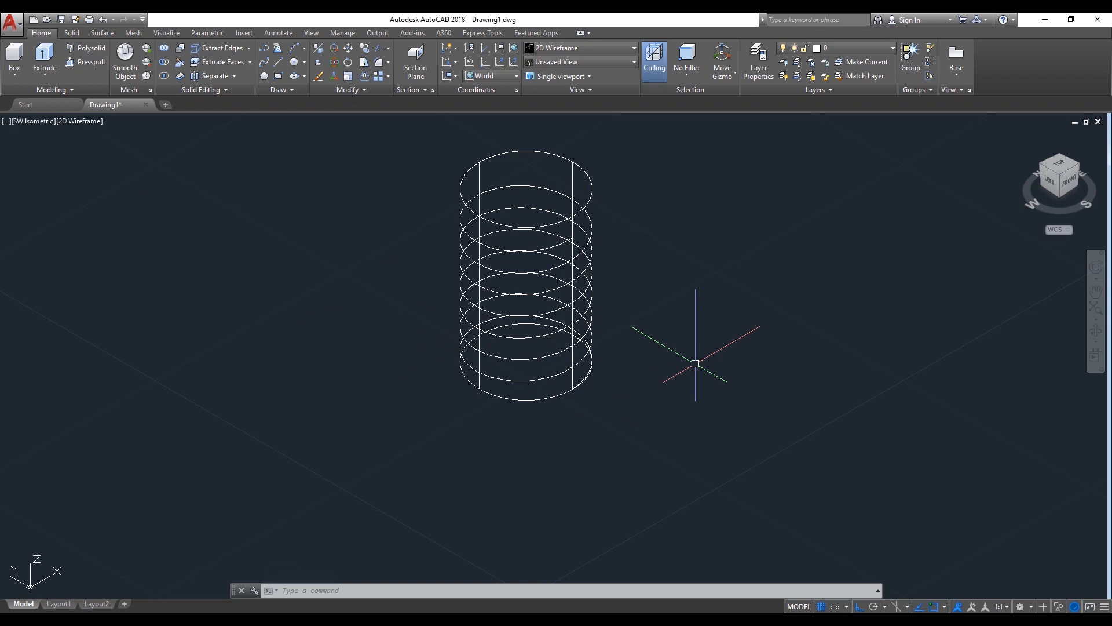
- Start a second helix at the cylinder's base centre with base and top radii of 2.5
{"action": "type", "text": "helix"}
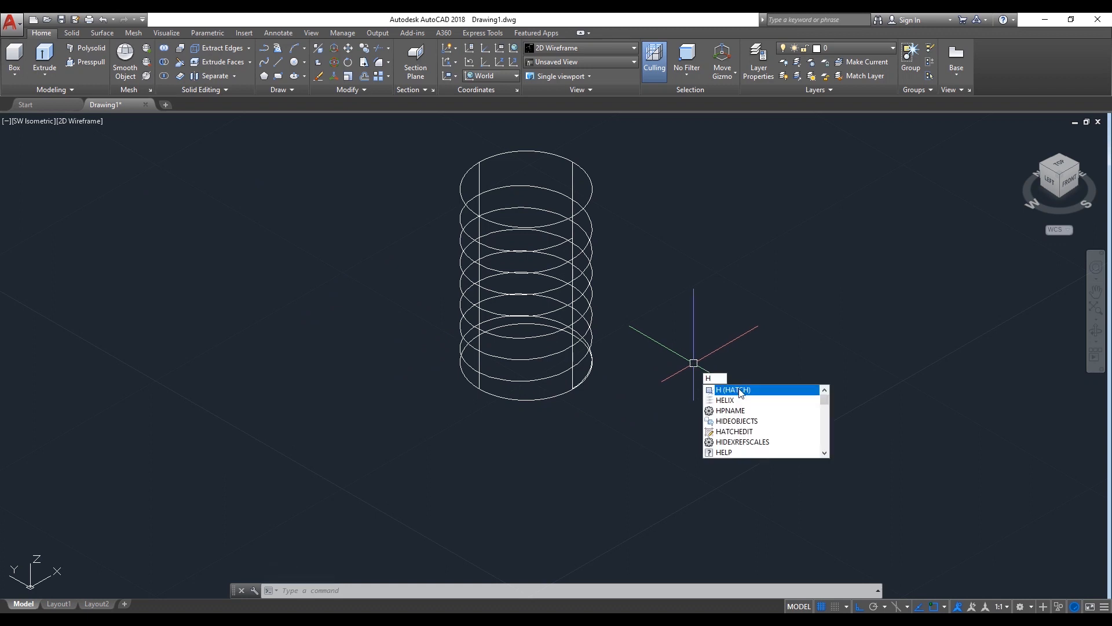
{"action": "key", "text": "Return"}
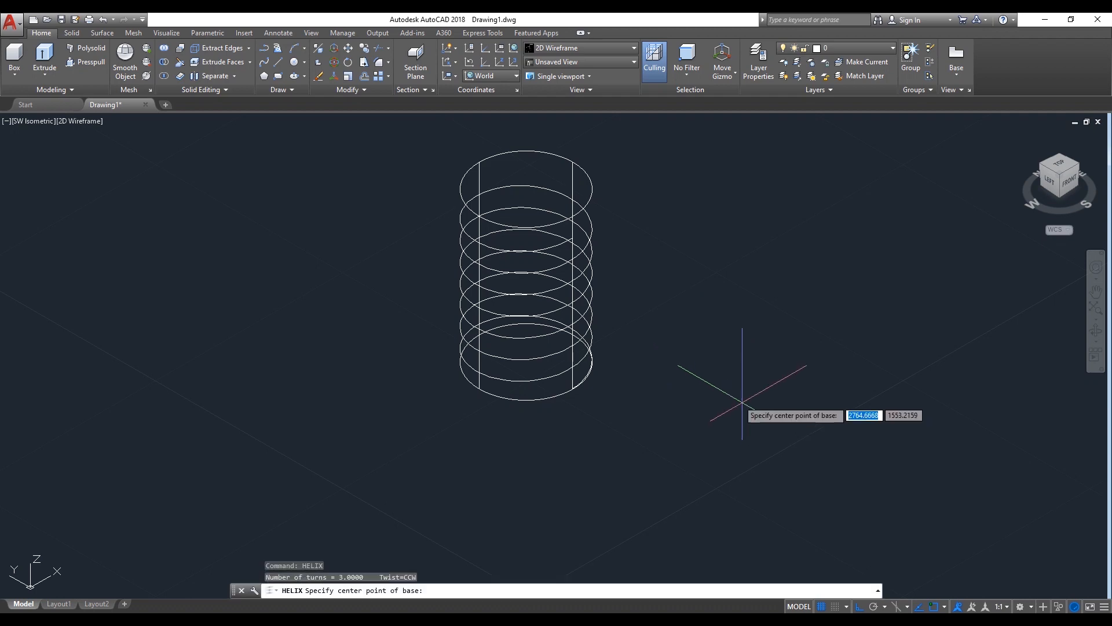
{"action": "left_click", "coordinate": [526, 362]}
{"action": "scroll", "coordinate": [564, 389], "scroll_direction": "up", "scroll_amount": 5}
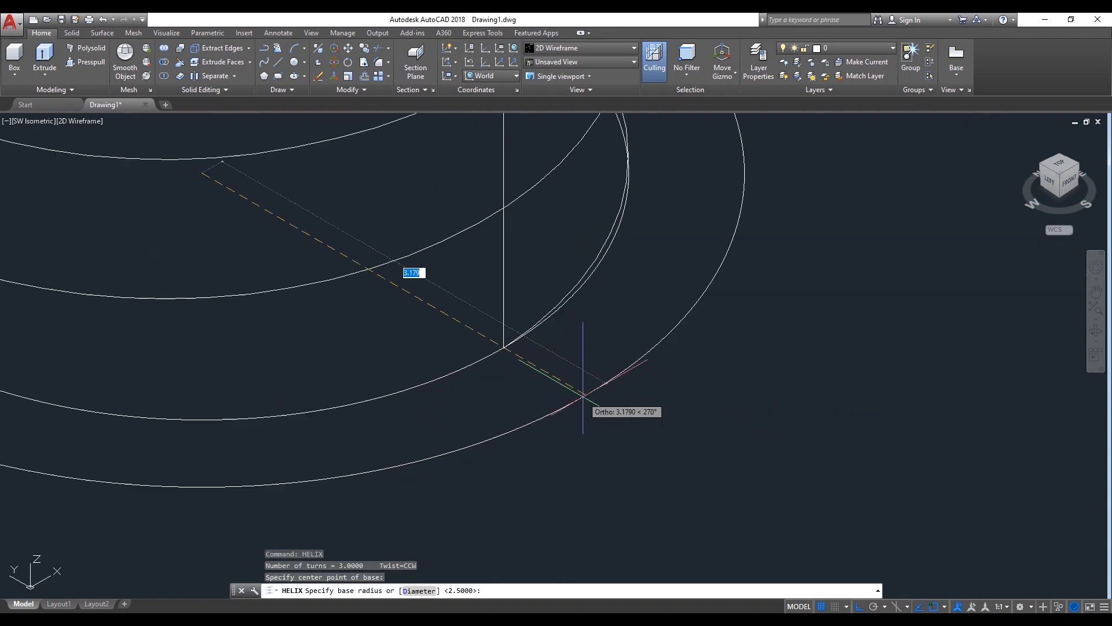
{"action": "scroll", "coordinate": [504, 347], "scroll_direction": "up", "scroll_amount": 3}
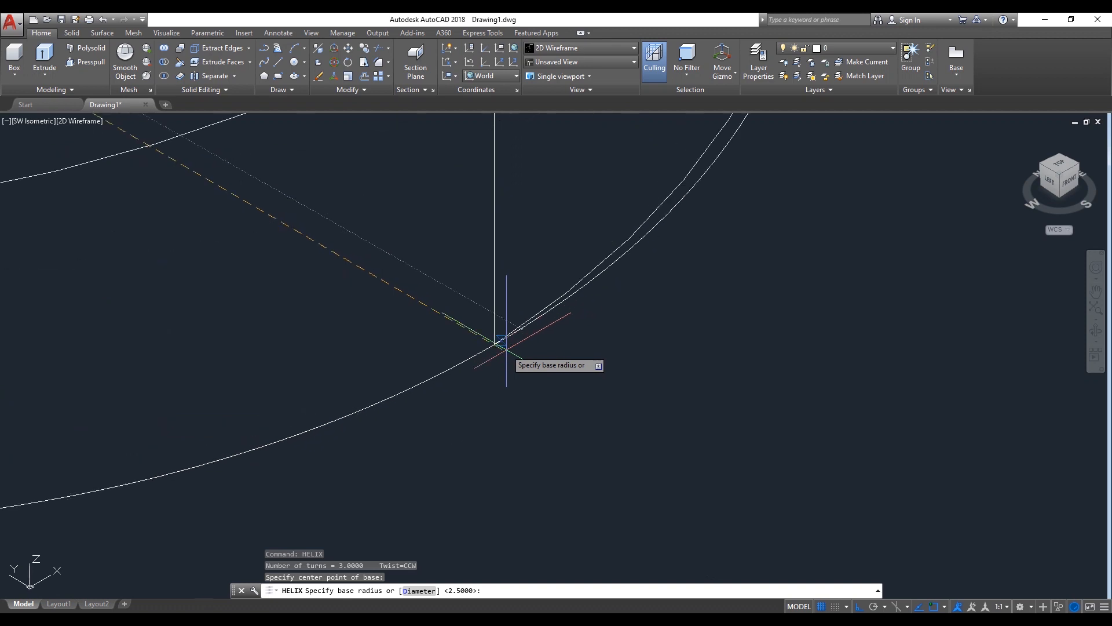
{"action": "scroll", "coordinate": [484, 343], "scroll_direction": "up", "scroll_amount": 4}
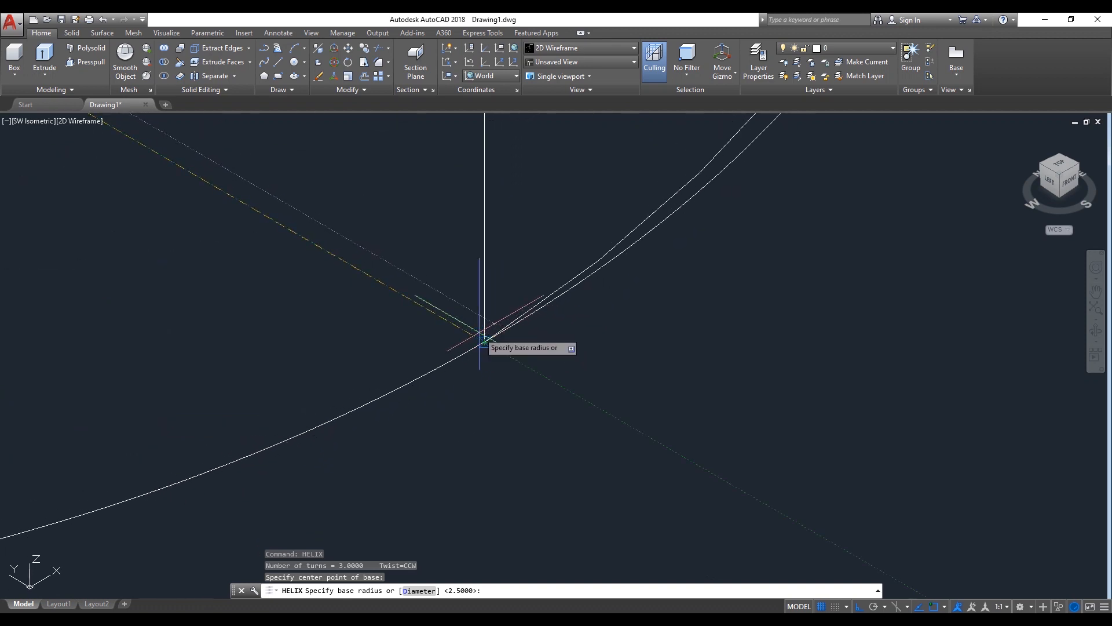
{"action": "scroll", "coordinate": [492, 343], "scroll_direction": "up", "scroll_amount": 4}
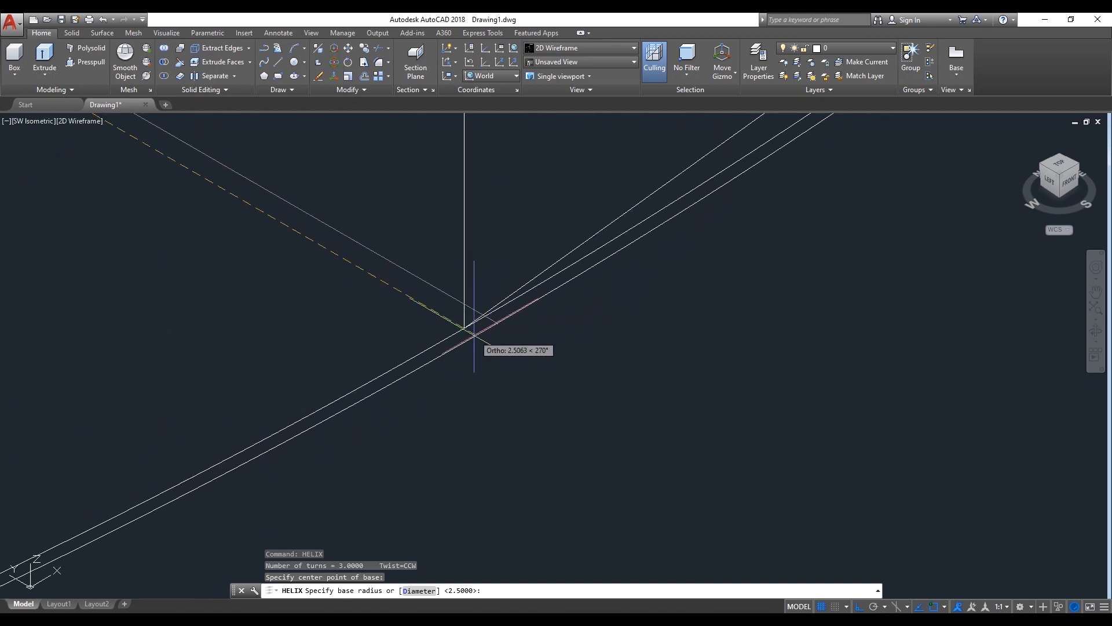
{"action": "scroll", "coordinate": [464, 324], "scroll_direction": "down", "scroll_amount": 3}
{"action": "left_click", "coordinate": [446, 326]}
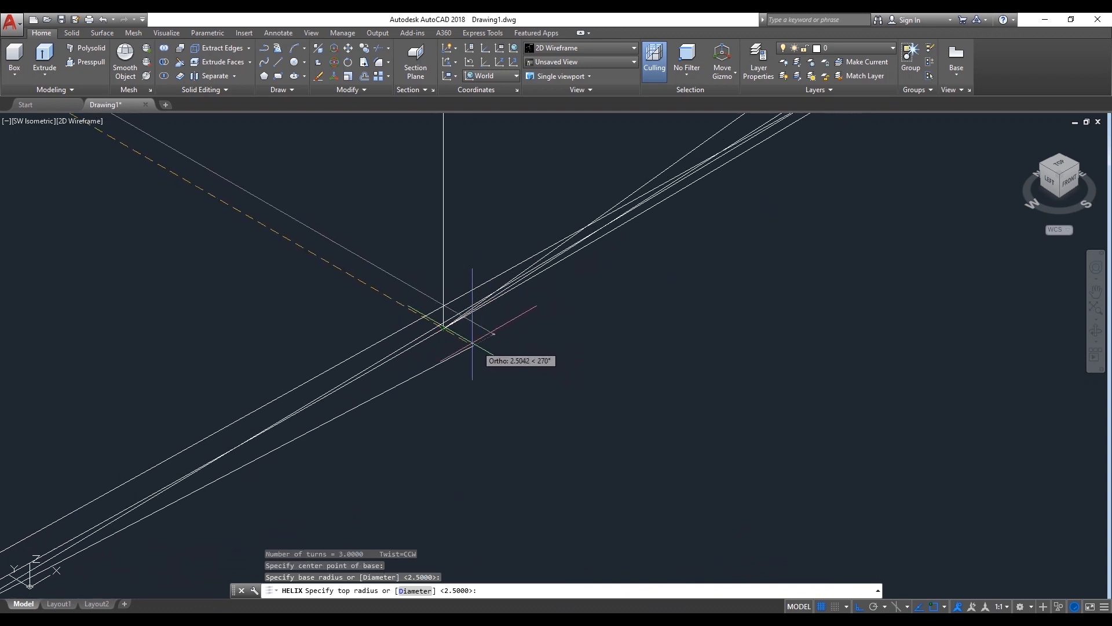
{"action": "key", "text": "Return"}
- Finish the second helix with 0.5 turns and a distance of 0.5 between turns
{"action": "scroll", "coordinate": [481, 342], "scroll_direction": "down", "scroll_amount": 5}
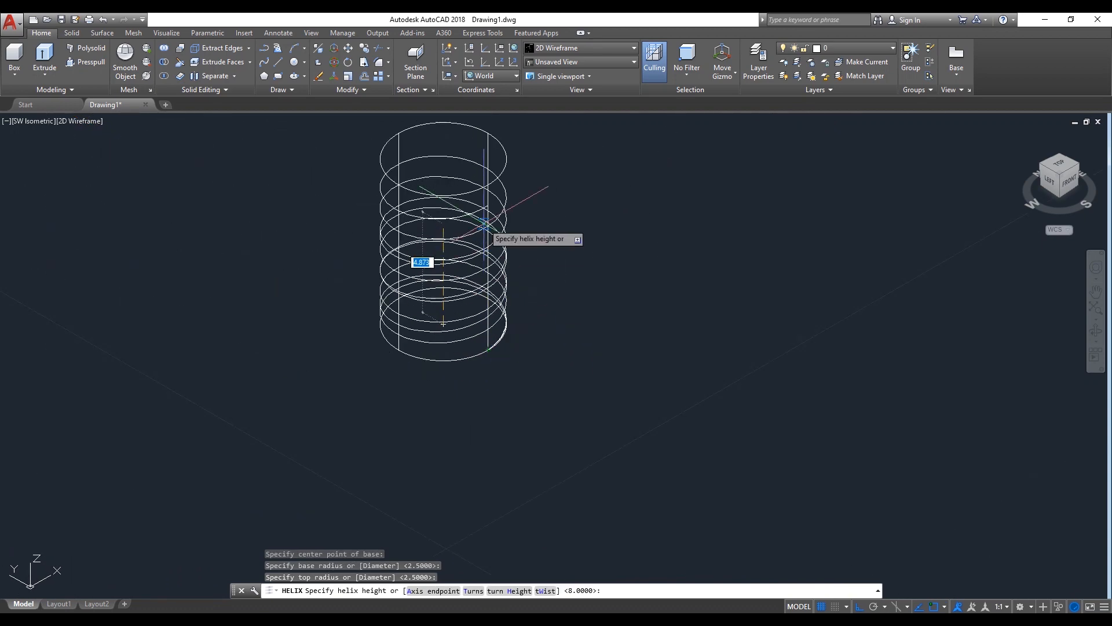
{"action": "type", "text": "t"}
{"action": "key", "text": "Return"}
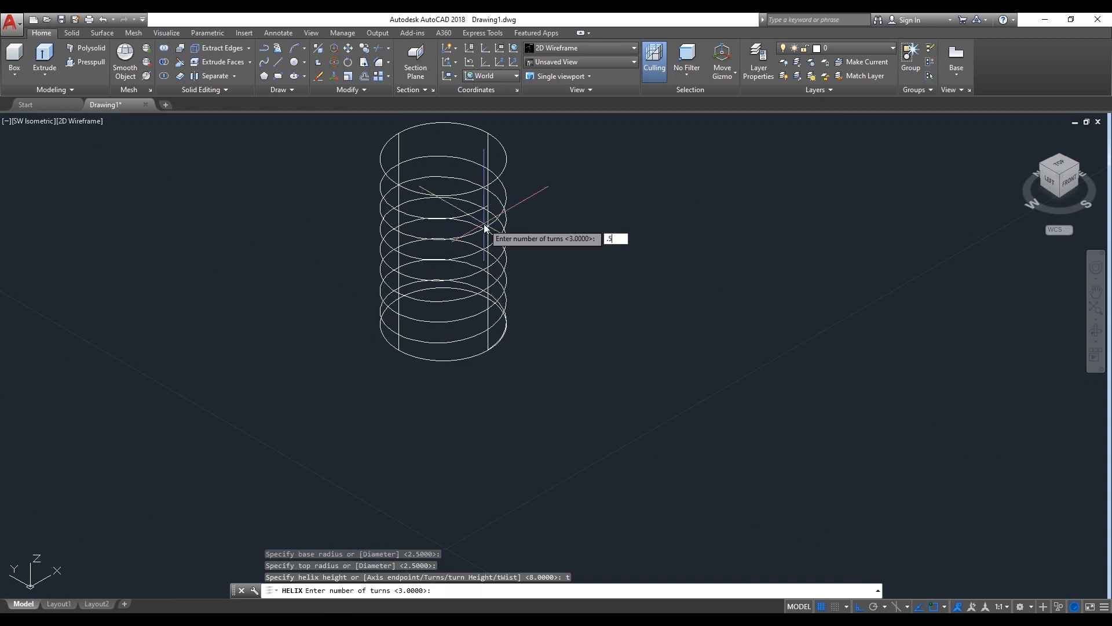
{"action": "key", "text": "Return"}
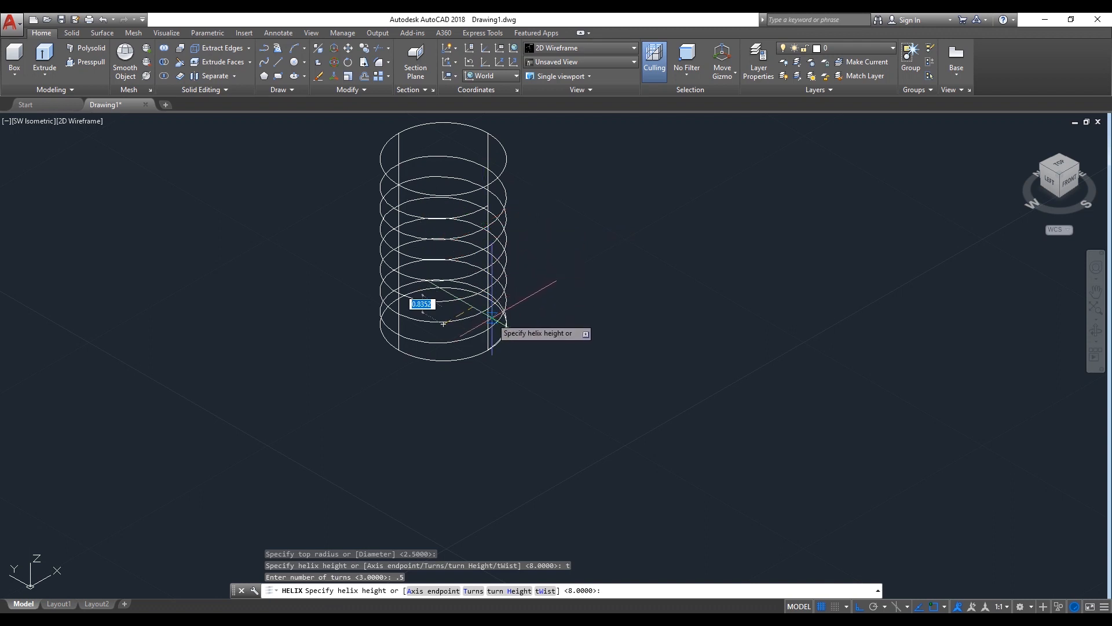
{"action": "type", "text": "h"}
{"action": "key", "text": "Return"}
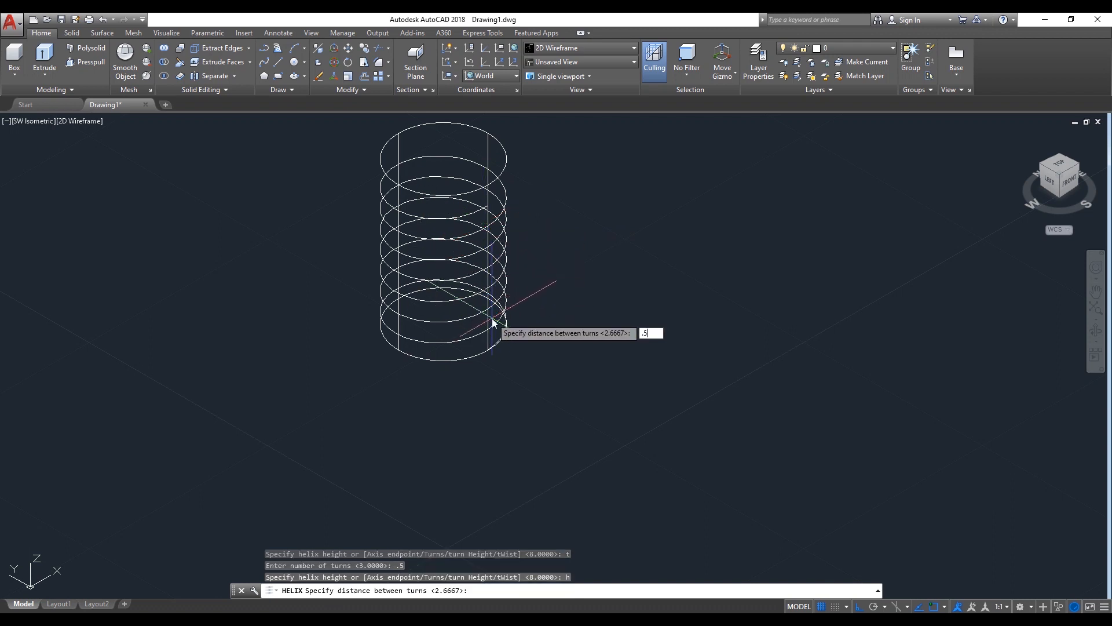
{"action": "key", "text": "Return"}
- Set the height of the half-turn helix to 0.5 in its properties
{"action": "scroll", "coordinate": [412, 287], "scroll_direction": "up", "scroll_amount": 4}
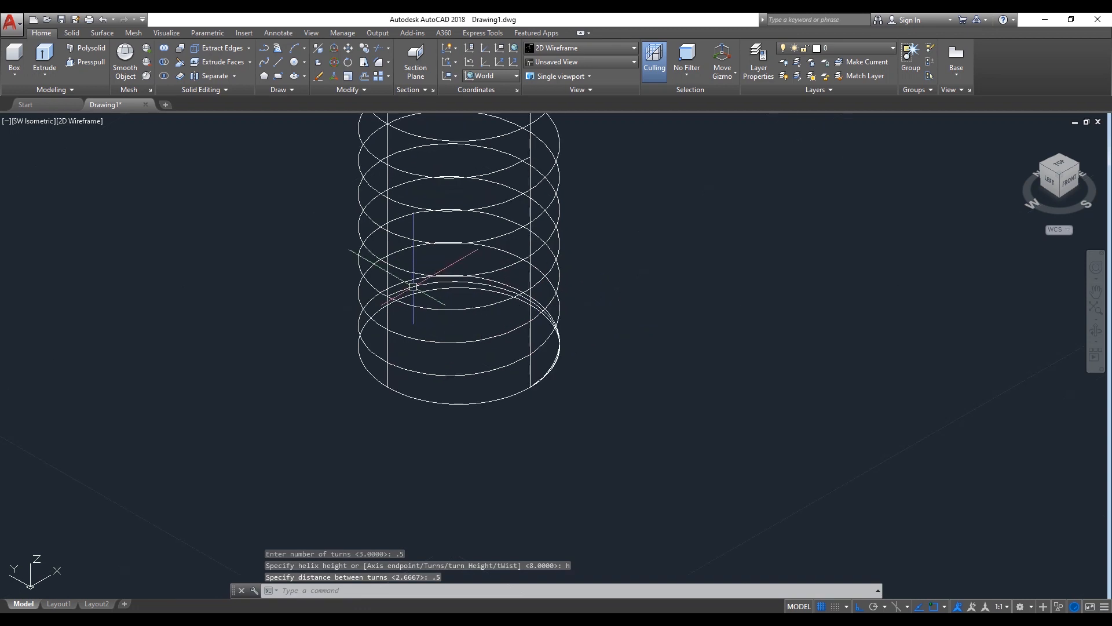
{"action": "left_click", "coordinate": [413, 286]}
{"action": "right_click", "coordinate": [412, 287]}
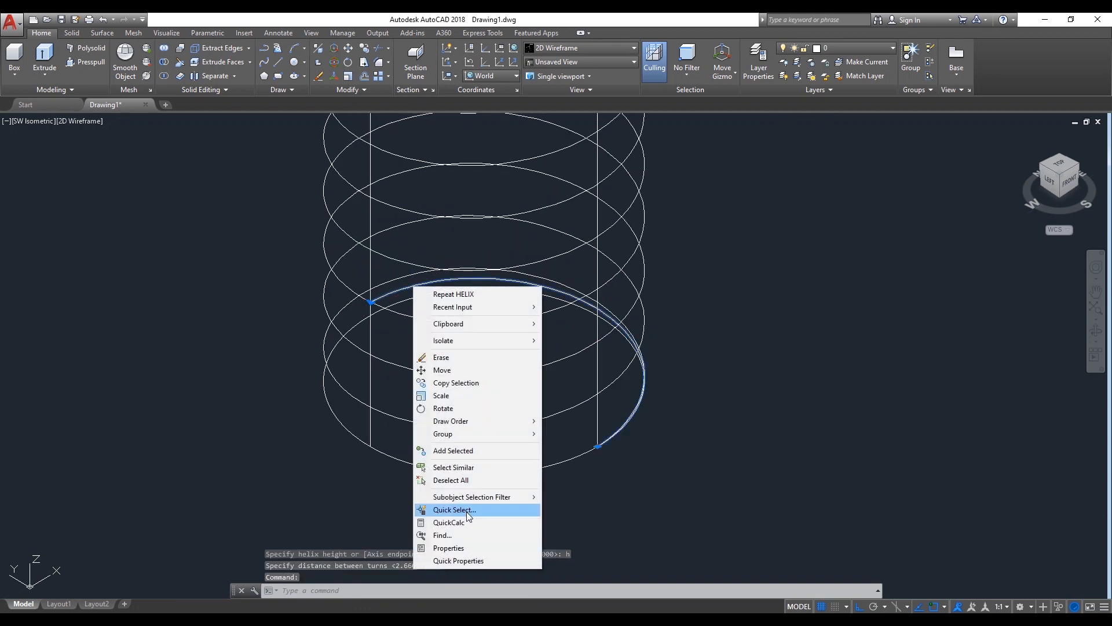
{"action": "left_click", "coordinate": [452, 548]}
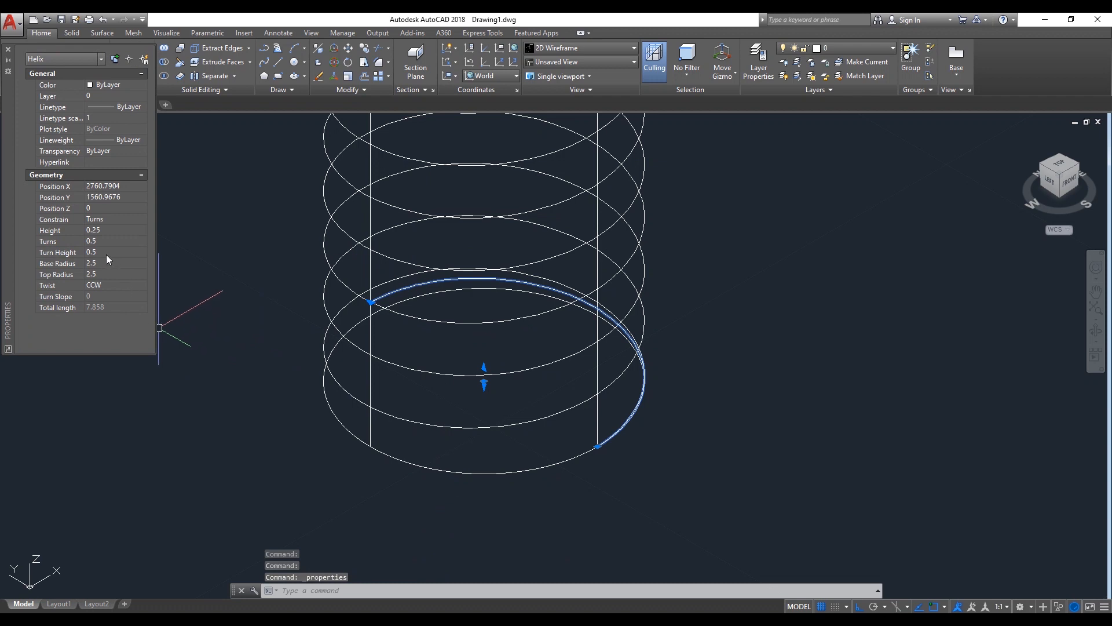
{"action": "left_click", "coordinate": [112, 230]}
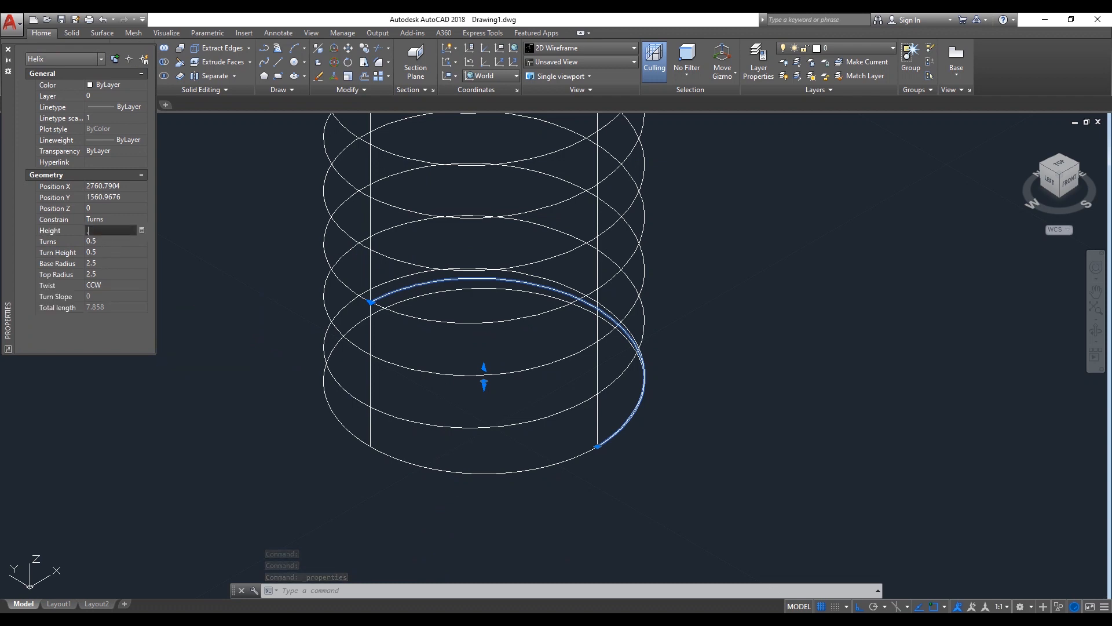
{"action": "left_click", "coordinate": [113, 252]}
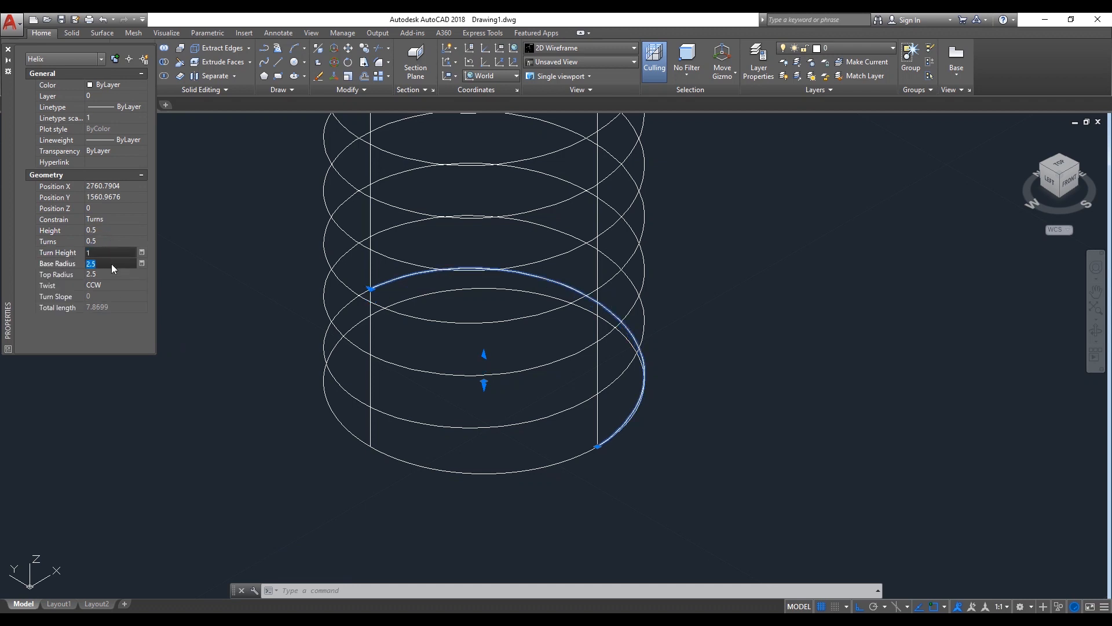
{"action": "left_click", "coordinate": [8, 50]}
{"action": "key", "text": "Escape"}
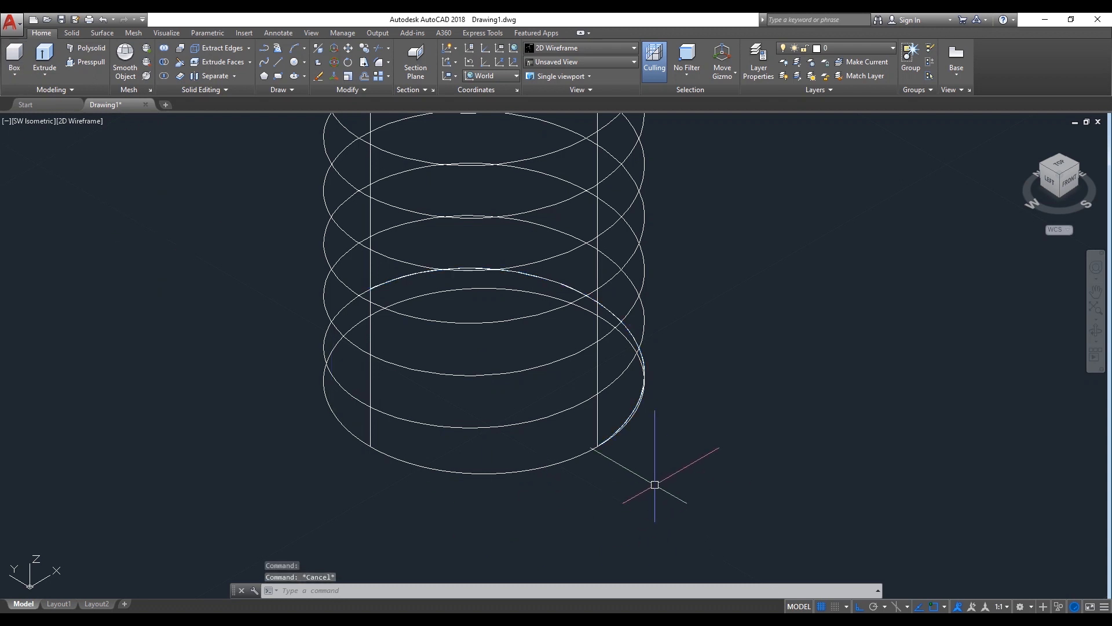
- Move the half-turn helix by its lower endpoint about 7 upward along Z, to the top end of the 7-turn helix
{"action": "scroll", "coordinate": [638, 412], "scroll_direction": "up", "scroll_amount": 2}
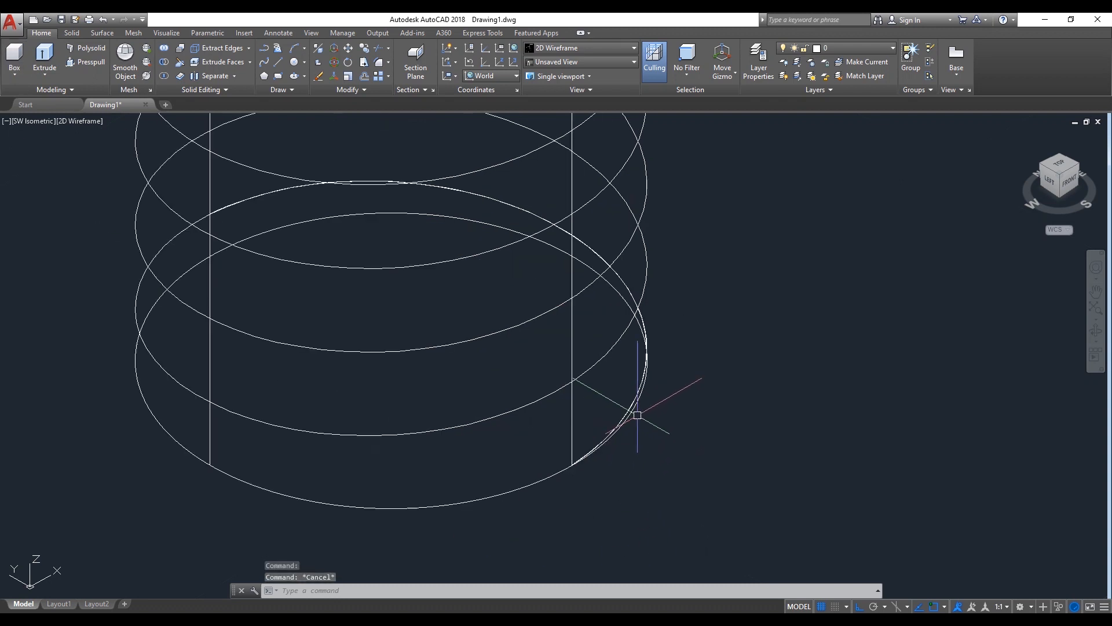
{"action": "left_click", "coordinate": [646, 336]}
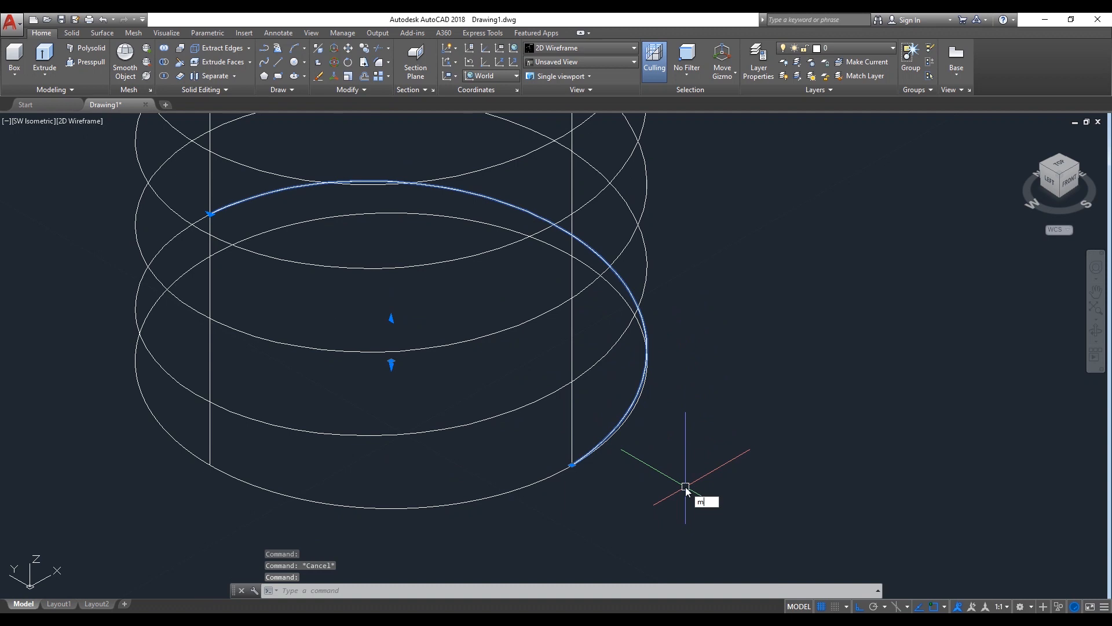
{"action": "key", "text": "Return"}
{"action": "scroll", "coordinate": [574, 460], "scroll_direction": "up", "scroll_amount": 4}
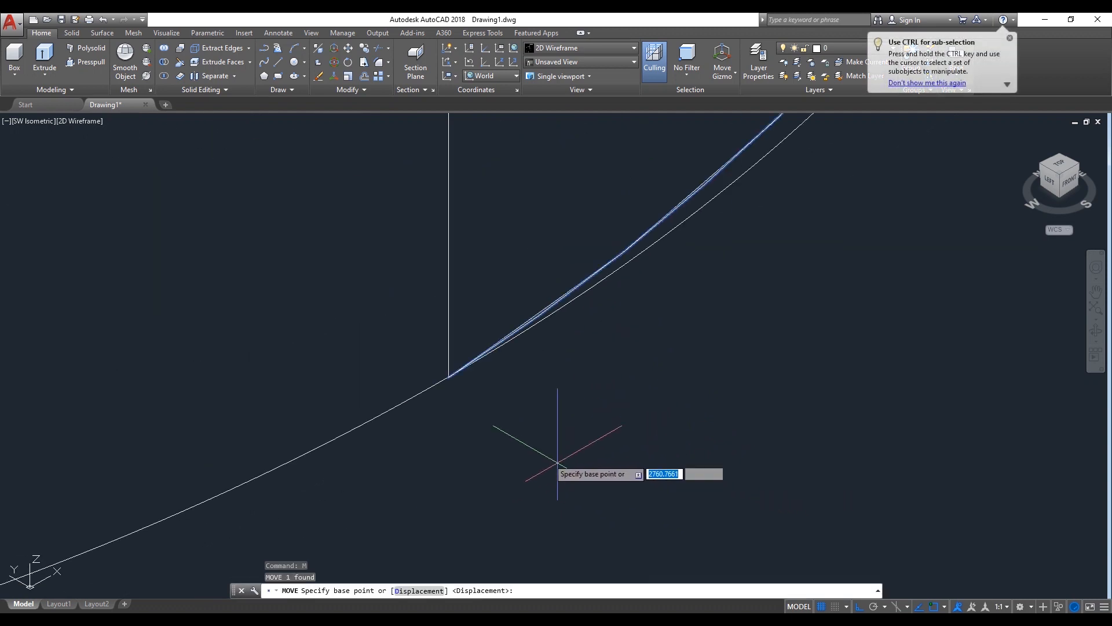
{"action": "scroll", "coordinate": [440, 377], "scroll_direction": "up", "scroll_amount": 2}
{"action": "left_click", "coordinate": [448, 376]}
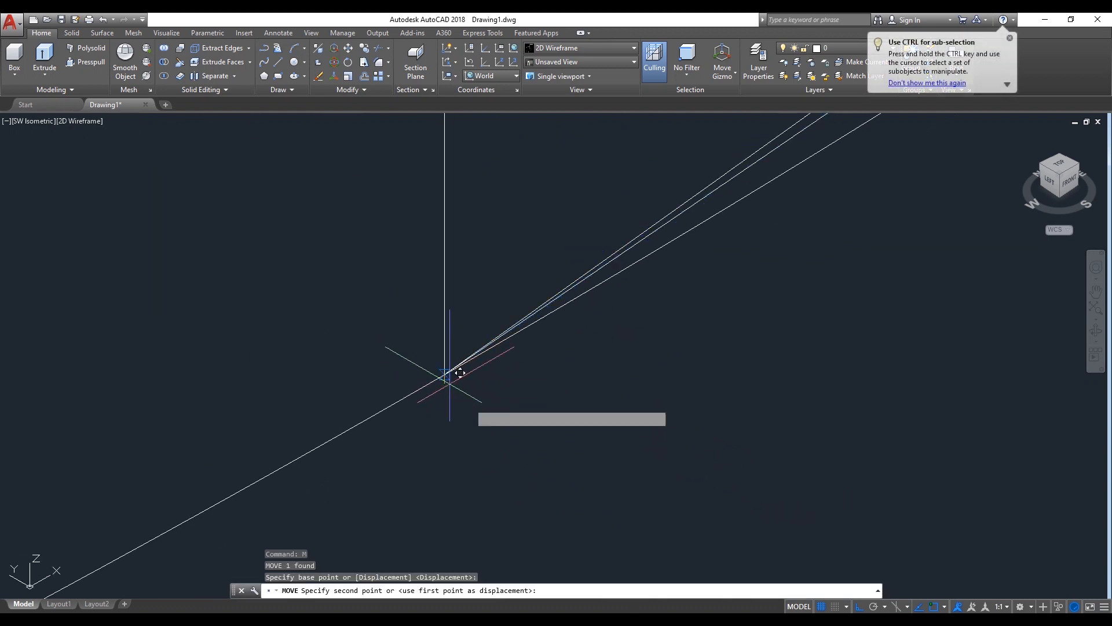
{"action": "scroll", "coordinate": [521, 400], "scroll_direction": "down", "scroll_amount": 6}
{"action": "scroll", "coordinate": [540, 247], "scroll_direction": "up", "scroll_amount": 6}
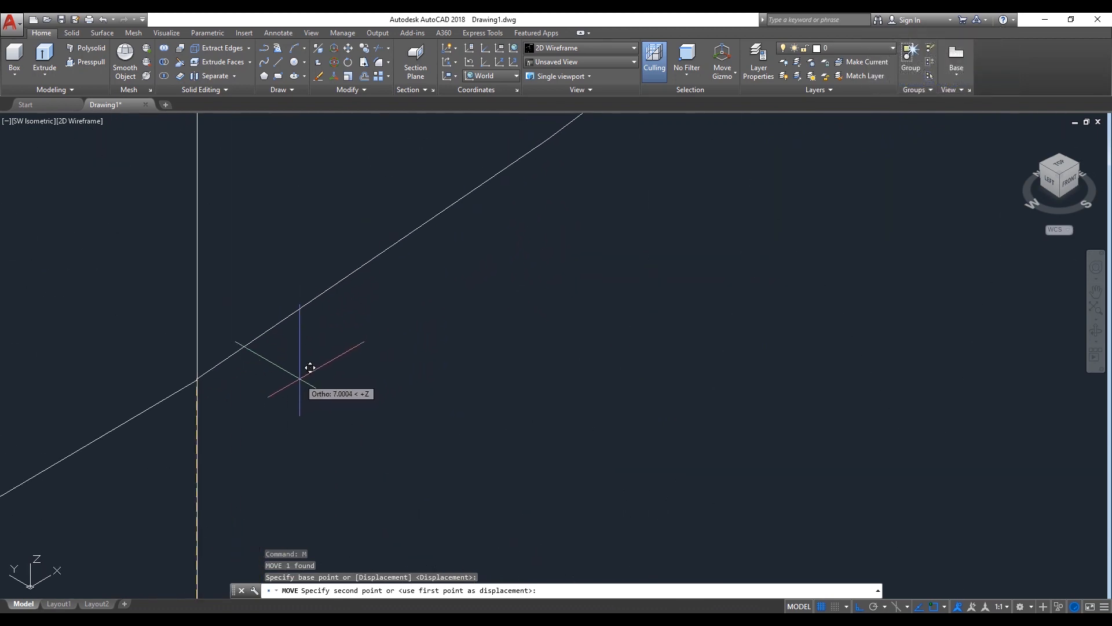
{"action": "middle_click_drag", "start_coordinate": [262, 368], "coordinate": [212, 367]}
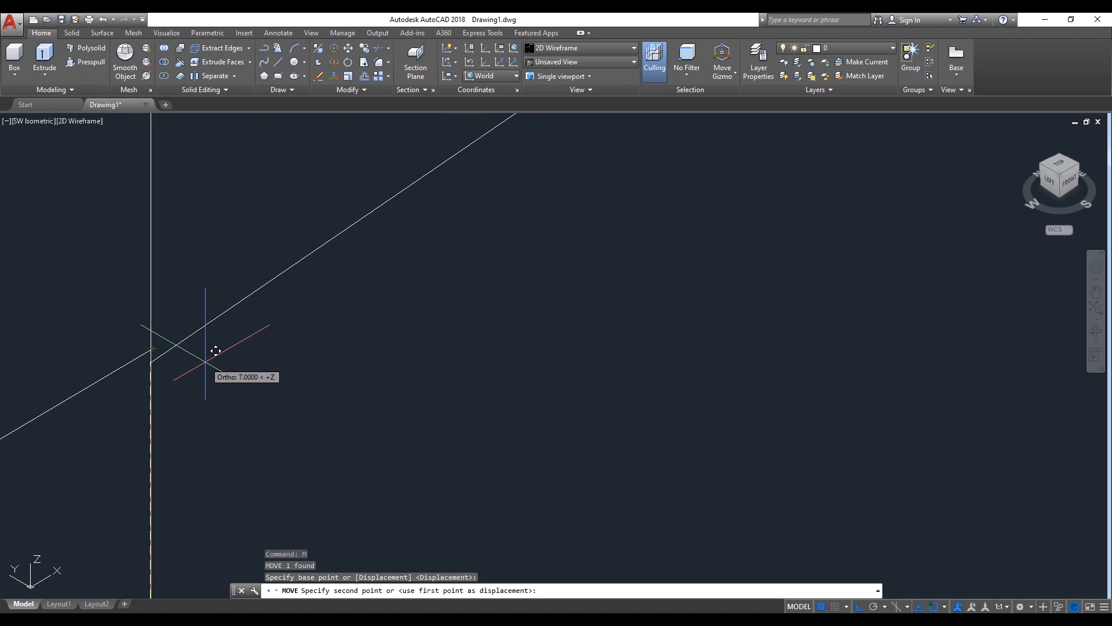
{"action": "left_click", "coordinate": [215, 350]}
- Move the half-turn helix again by its lower endpoint to bring it closer to the 7-turn helix's upper end
{"action": "scroll", "coordinate": [133, 341], "scroll_direction": "up", "scroll_amount": 3}
{"action": "middle_click_drag", "start_coordinate": [131, 340], "coordinate": [510, 453]}
{"action": "type", "text": "m"}
{"action": "key", "text": "Return"}
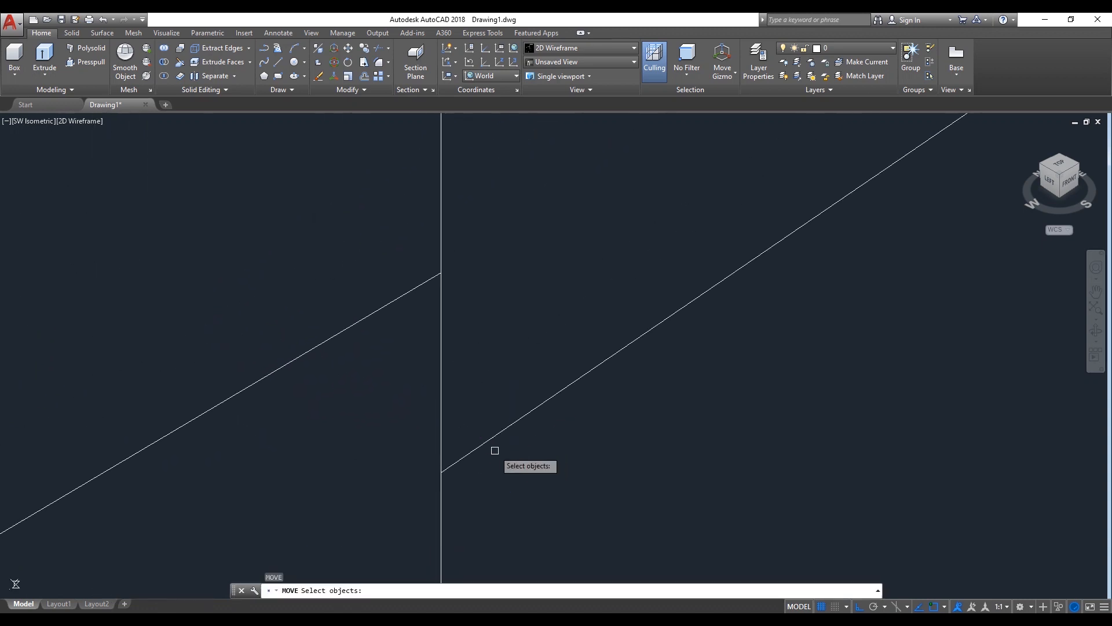
{"action": "left_click", "coordinate": [479, 446]}
{"action": "key", "text": "Return"}
{"action": "scroll", "coordinate": [442, 469], "scroll_direction": "up", "scroll_amount": 5}
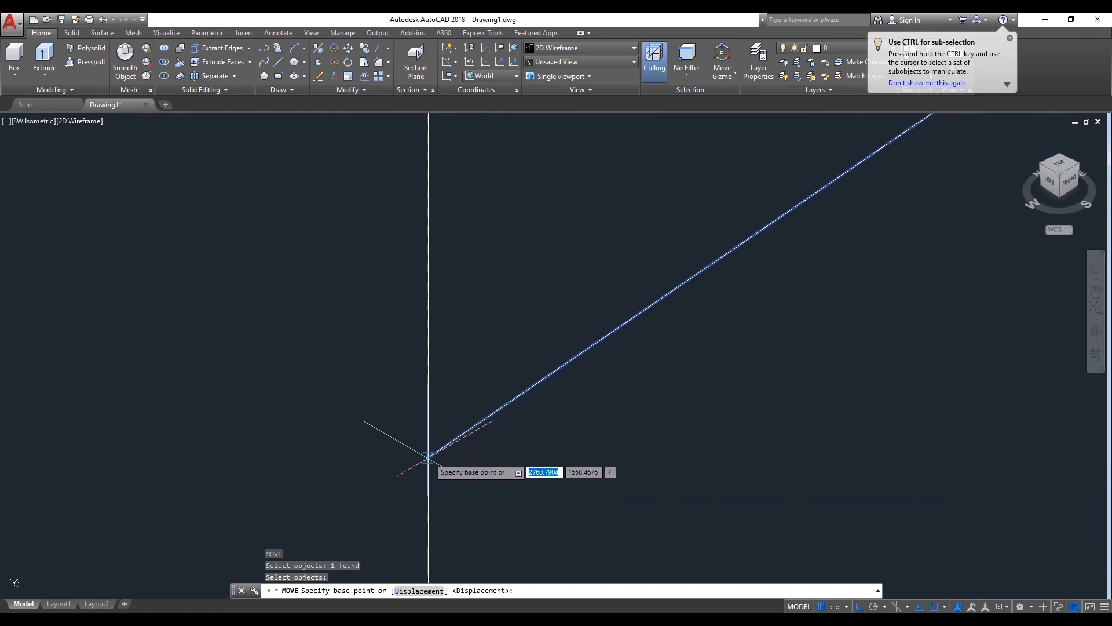
{"action": "middle_click_drag", "start_coordinate": [429, 458], "coordinate": [410, 461]}
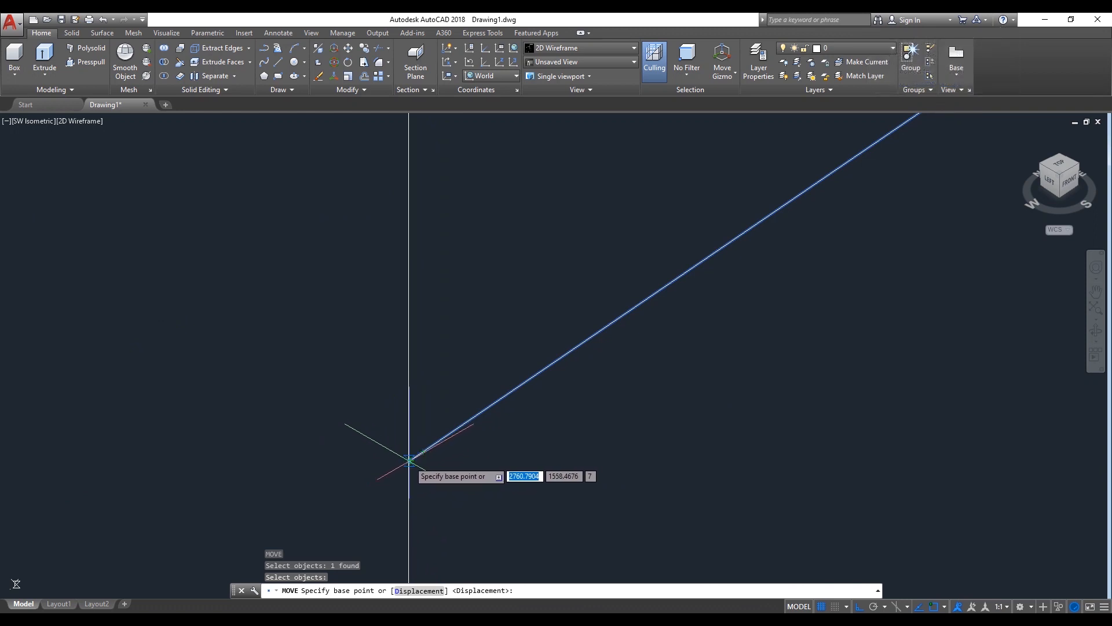
{"action": "scroll", "coordinate": [411, 460], "scroll_direction": "up", "scroll_amount": 5}
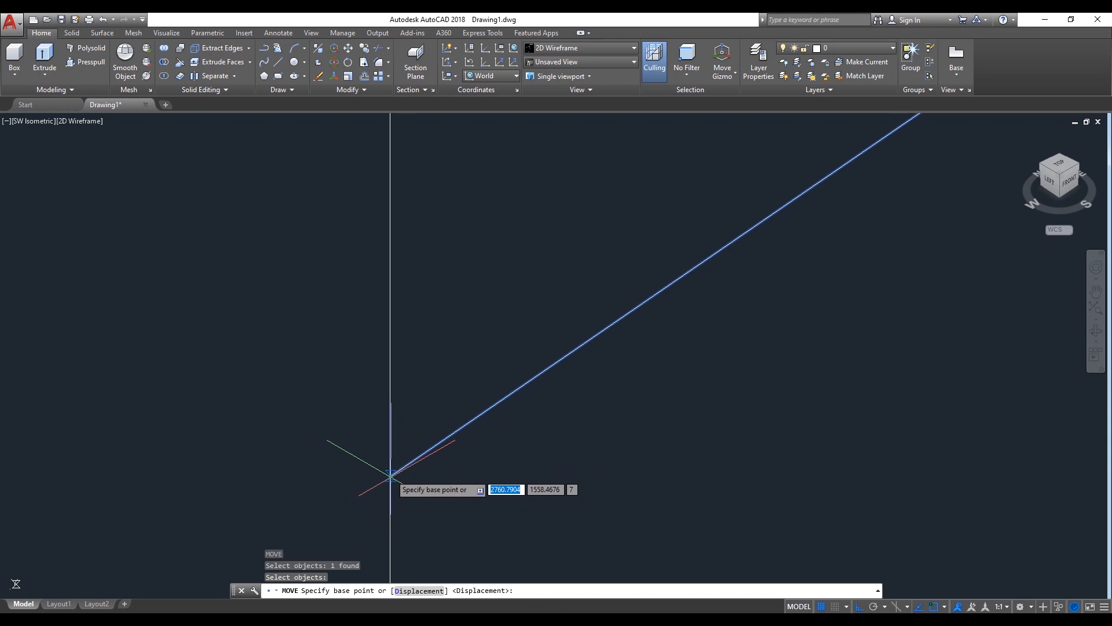
{"action": "left_click", "coordinate": [392, 475]}
{"action": "middle_click_drag", "start_coordinate": [394, 473], "coordinate": [459, 471]}
{"action": "scroll", "coordinate": [460, 473], "scroll_direction": "down", "scroll_amount": 9}
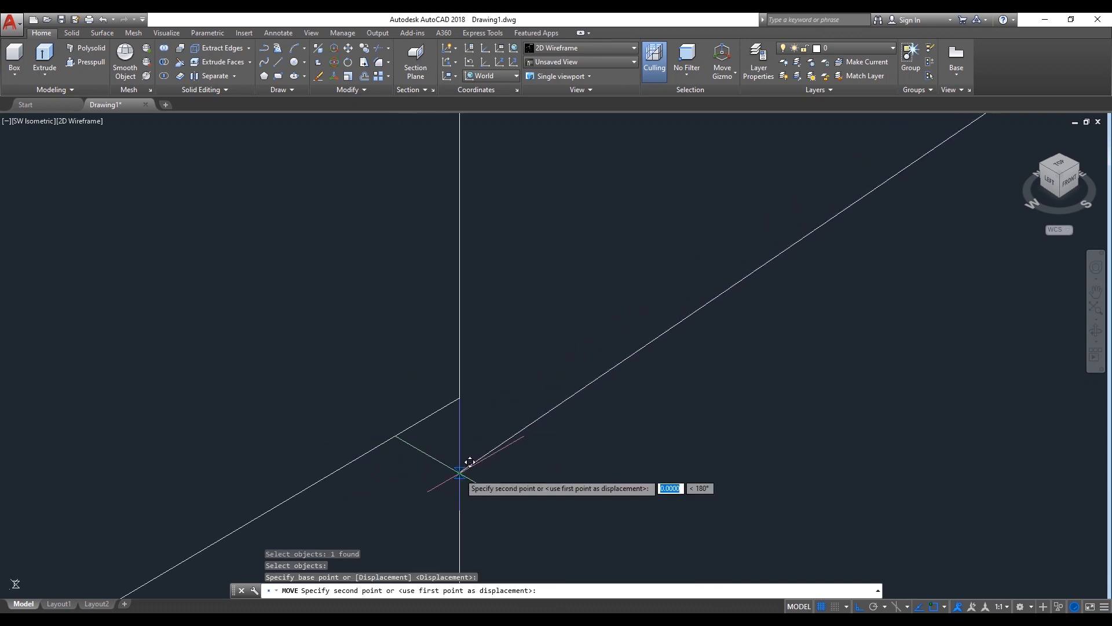
{"action": "scroll", "coordinate": [460, 399], "scroll_direction": "up", "scroll_amount": 5}
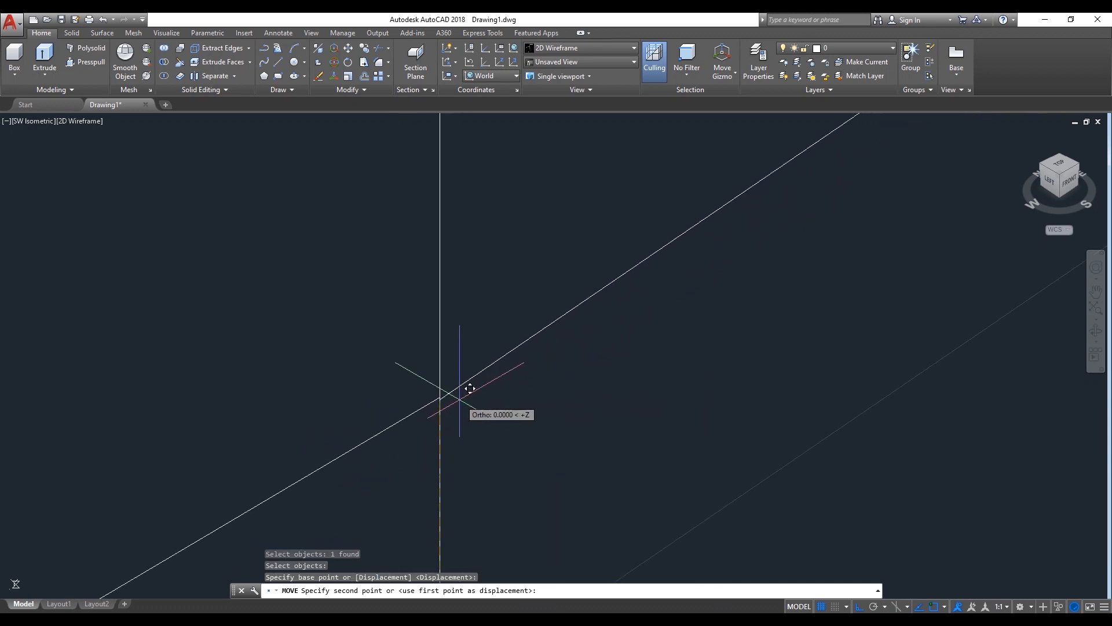
{"action": "left_click", "coordinate": [440, 398]}
- Close the remaining gap by moving the half-turn helix from its lower endpoint onto the 7-turn helix's end
{"action": "scroll", "coordinate": [428, 397], "scroll_direction": "up", "scroll_amount": 9}
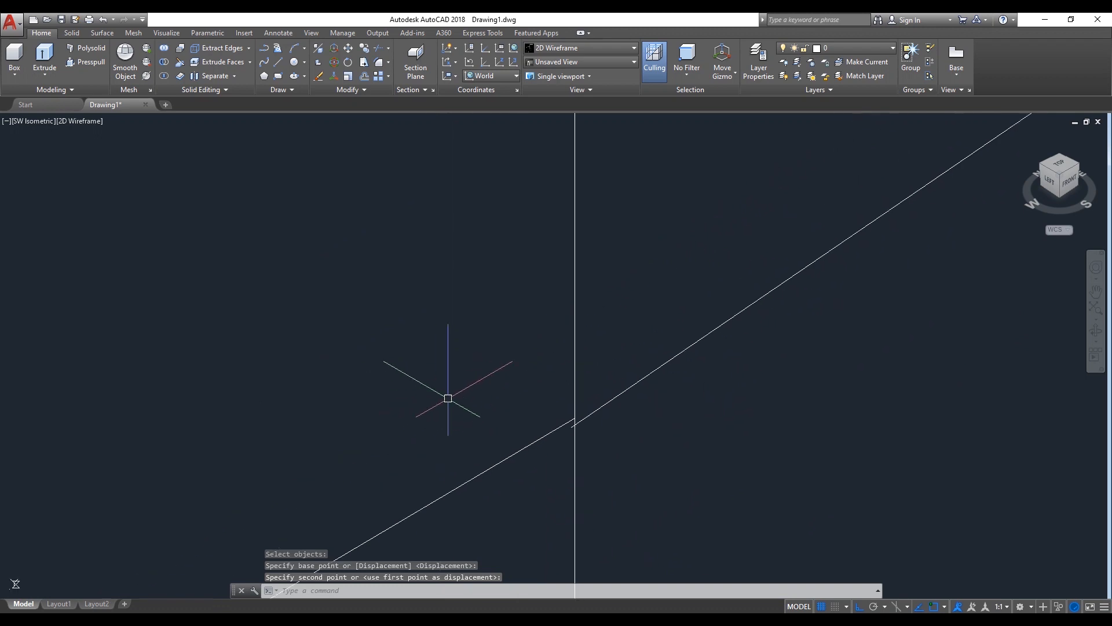
{"action": "scroll", "coordinate": [591, 444], "scroll_direction": "up", "scroll_amount": 2}
{"action": "scroll", "coordinate": [590, 444], "scroll_direction": "up", "scroll_amount": 5}
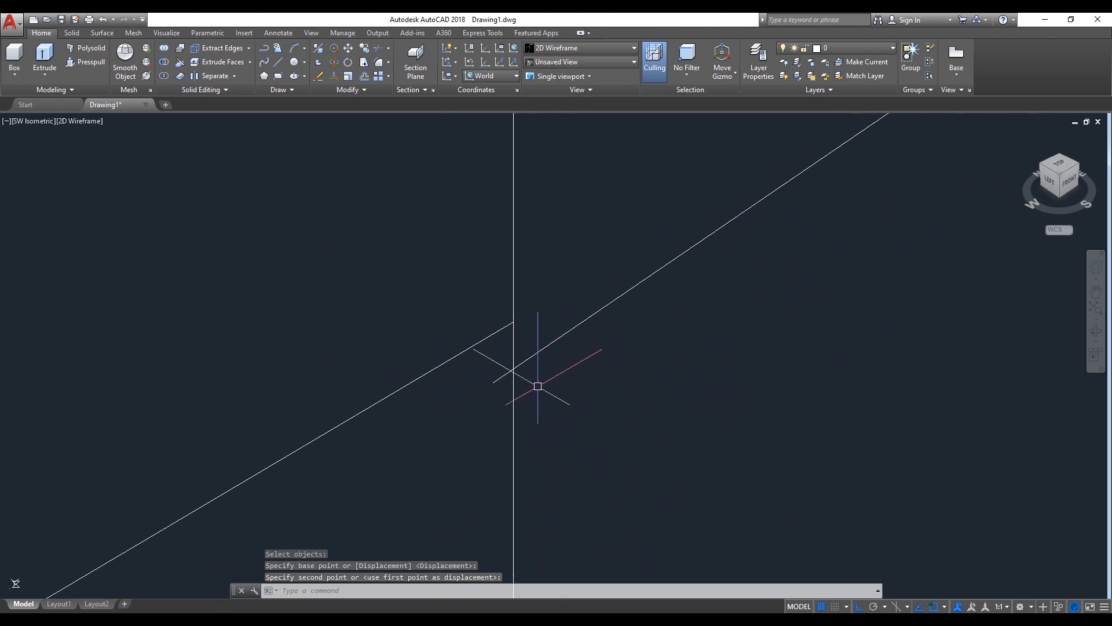
{"action": "key", "text": "space"}
{"action": "left_click", "coordinate": [503, 376]}
{"action": "key", "text": "Return"}
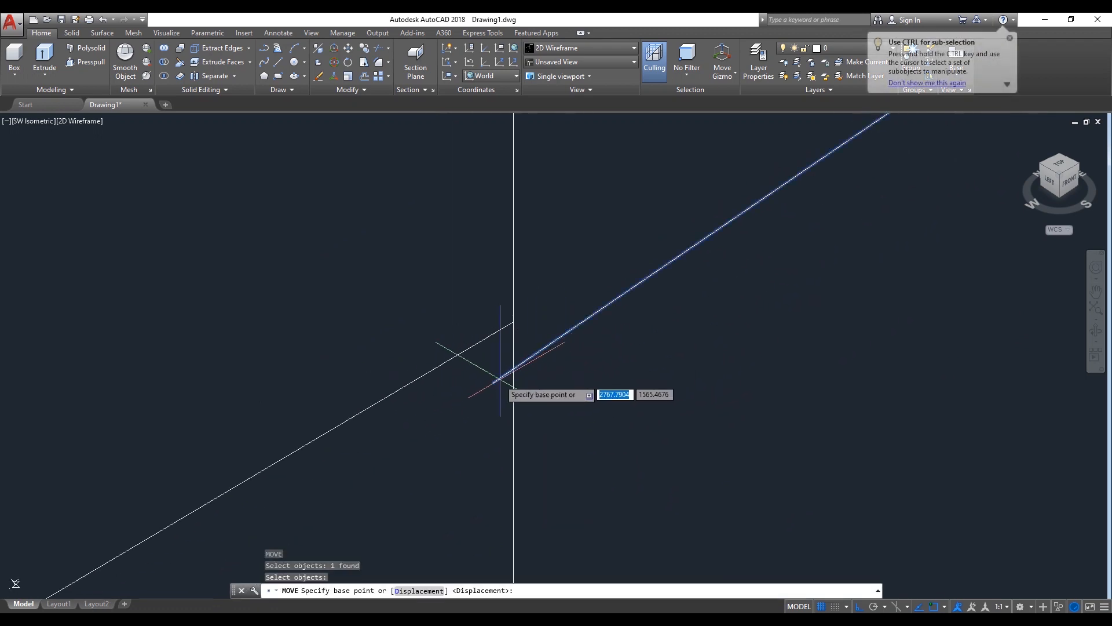
{"action": "left_click", "coordinate": [494, 382]}
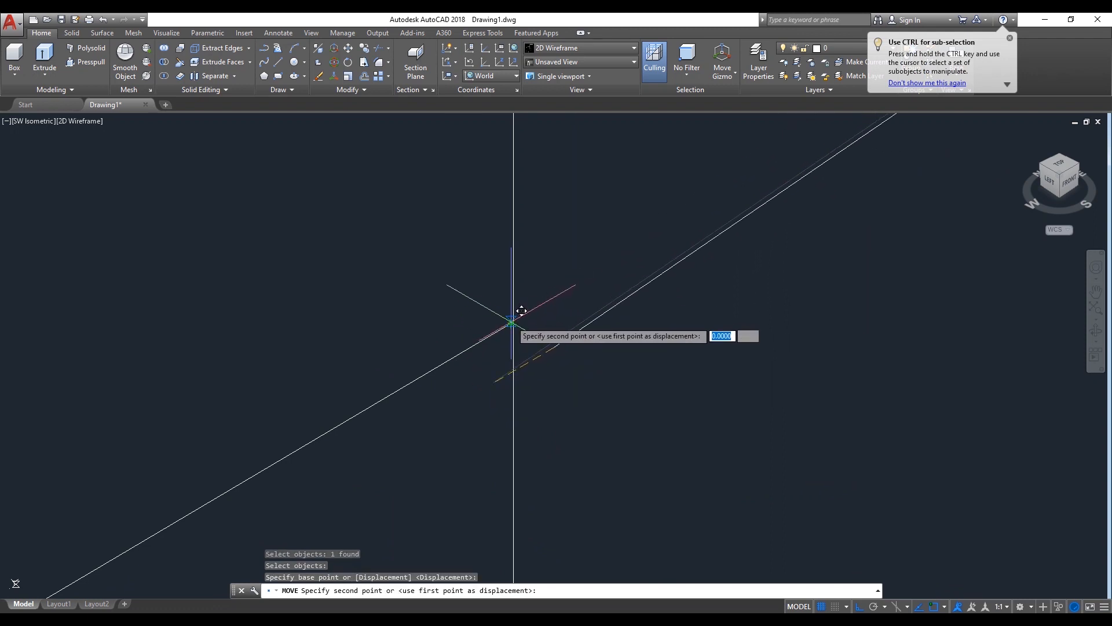
{"action": "left_click", "coordinate": [512, 322]}
- Examine the junction of the two helices up close and the whole cylinder from an orbited view
{"action": "scroll", "coordinate": [516, 315], "scroll_direction": "up", "scroll_amount": 8}
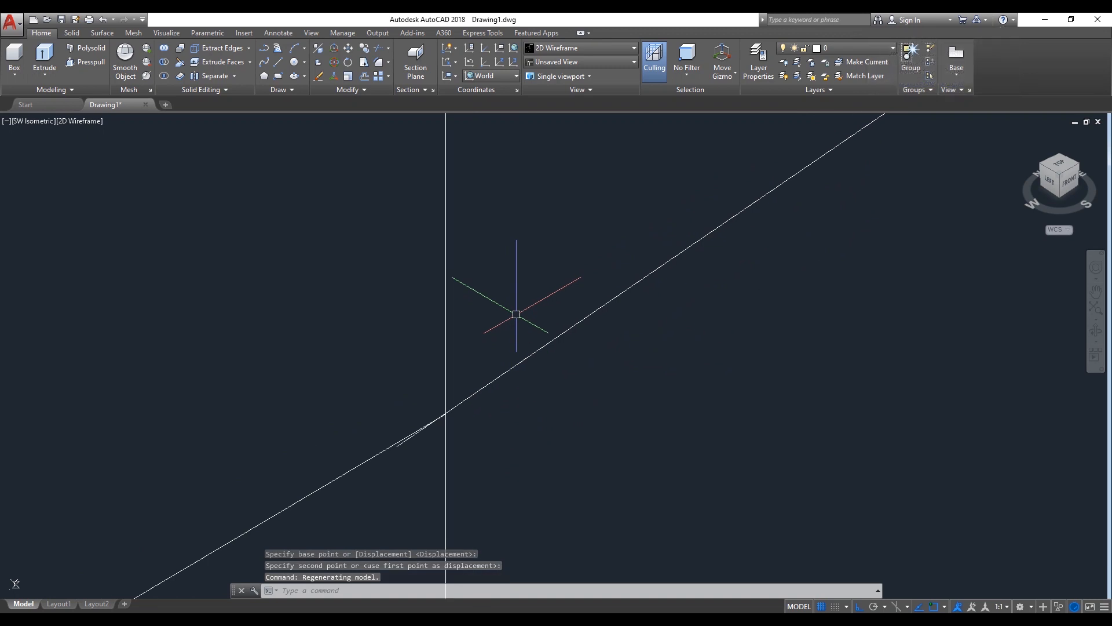
{"action": "scroll", "coordinate": [442, 407], "scroll_direction": "up", "scroll_amount": 5}
{"action": "scroll", "coordinate": [442, 405], "scroll_direction": "down", "scroll_amount": 9}
{"action": "scroll", "coordinate": [458, 405], "scroll_direction": "down", "scroll_amount": 6}
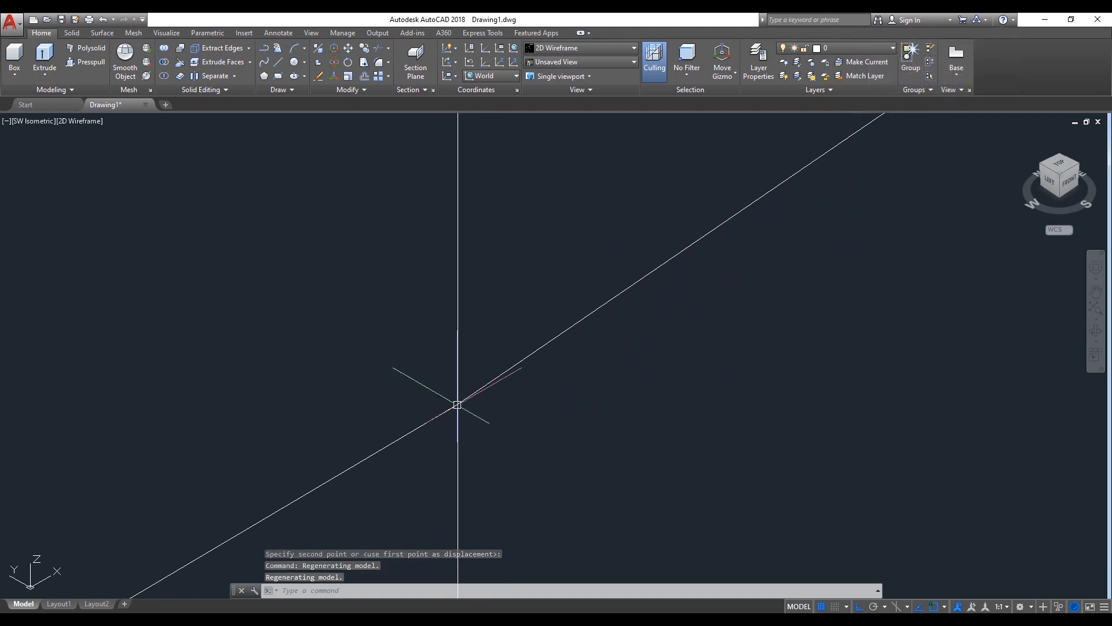
{"action": "scroll", "coordinate": [457, 404], "scroll_direction": "down", "scroll_amount": 5}
{"action": "scroll", "coordinate": [457, 404], "scroll_direction": "up", "scroll_amount": 8}
{"action": "scroll", "coordinate": [557, 437], "scroll_direction": "up", "scroll_amount": 10}
{"action": "scroll", "coordinate": [520, 298], "scroll_direction": "up", "scroll_amount": 8}
{"action": "scroll", "coordinate": [397, 375], "scroll_direction": "up", "scroll_amount": 2}
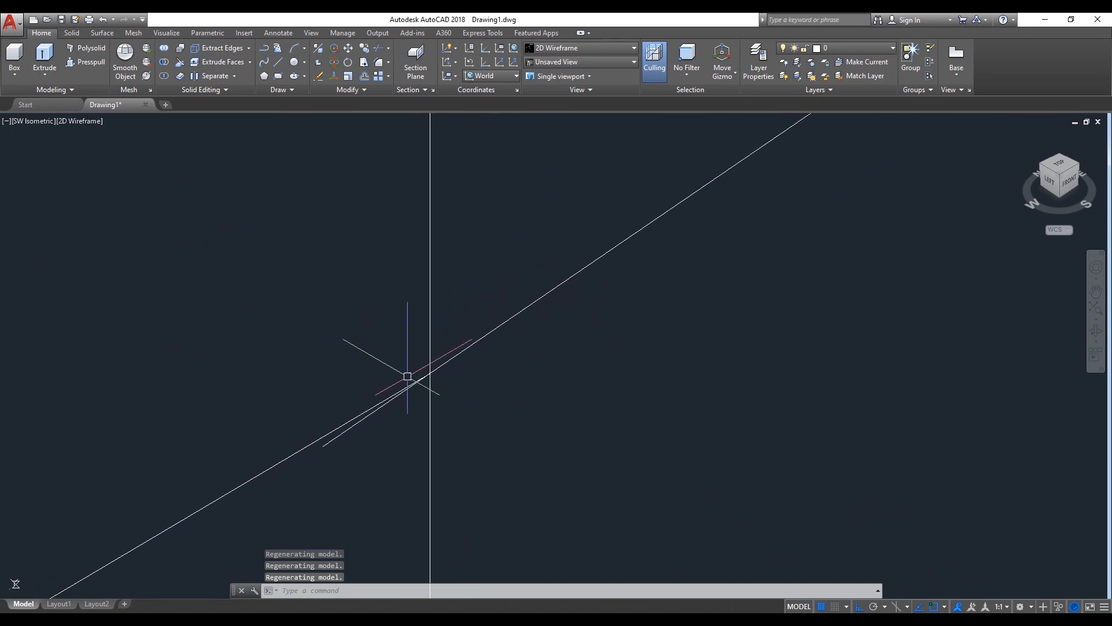
{"action": "left_click", "coordinate": [1094, 331]}
{"action": "left_click_drag", "start_coordinate": [598, 394], "coordinate": [606, 371]}
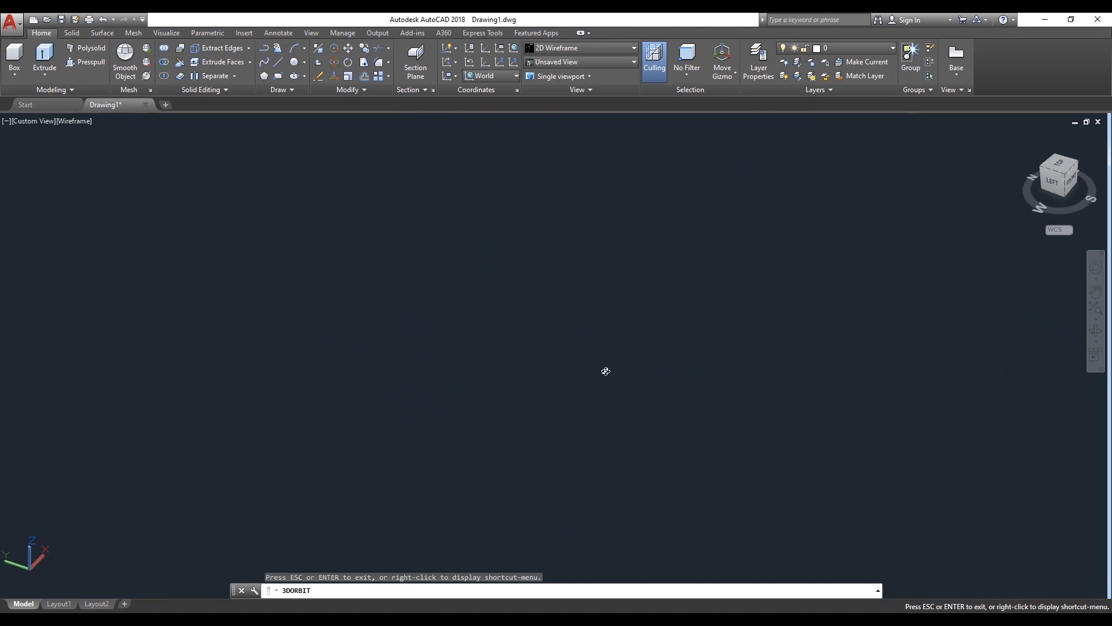
{"action": "key", "text": "Escape"}
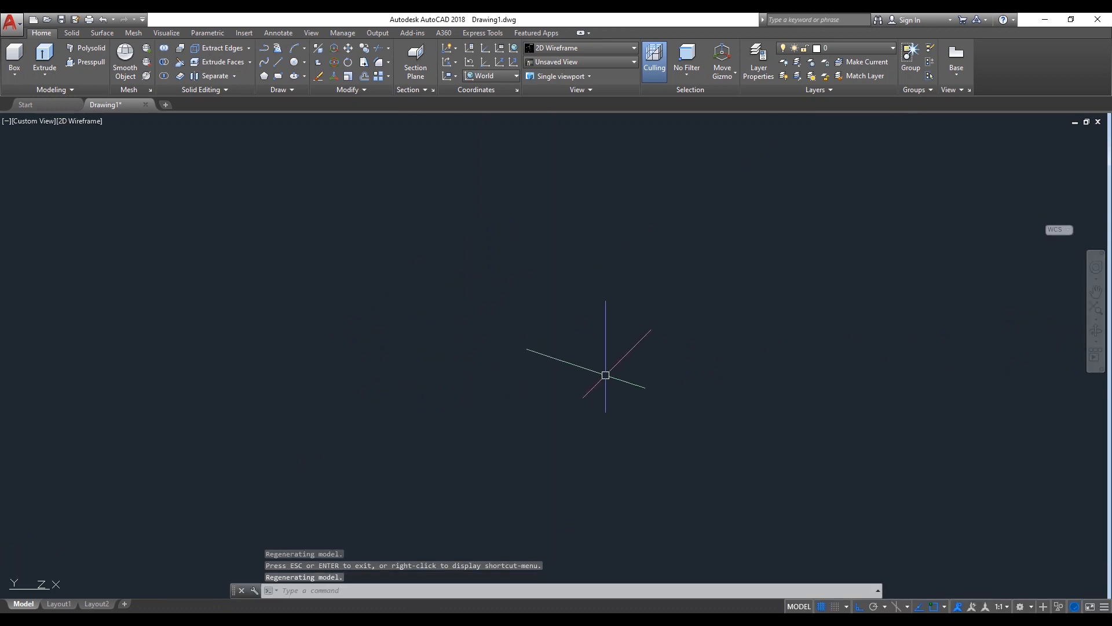
{"action": "key", "text": "Escape"}
{"action": "scroll", "coordinate": [603, 394], "scroll_direction": "down", "scroll_amount": 5}
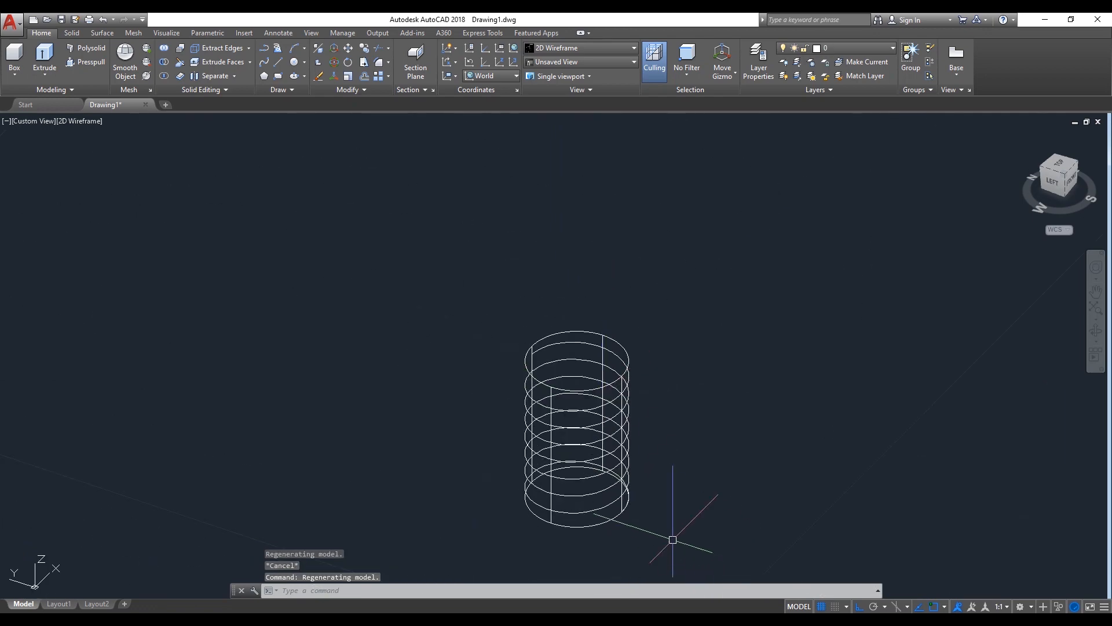
- Draw a three-sided polygon by edge beside the cylinder's base, with an edge length of 0.9
{"action": "scroll", "coordinate": [591, 504], "scroll_direction": "up", "scroll_amount": 10}
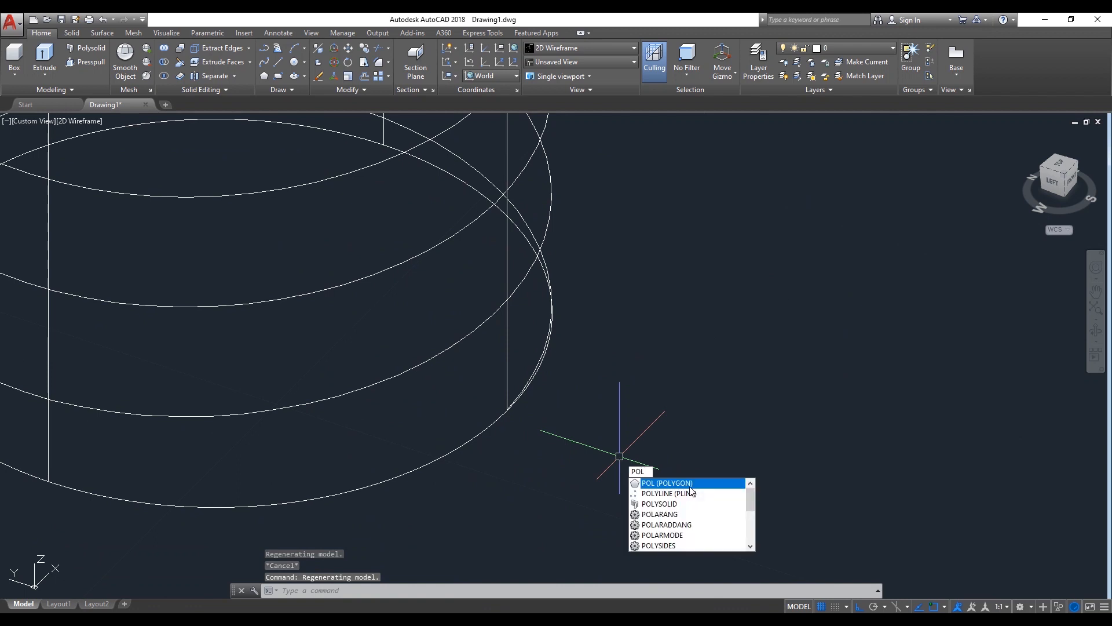
{"action": "key", "text": "Return"}
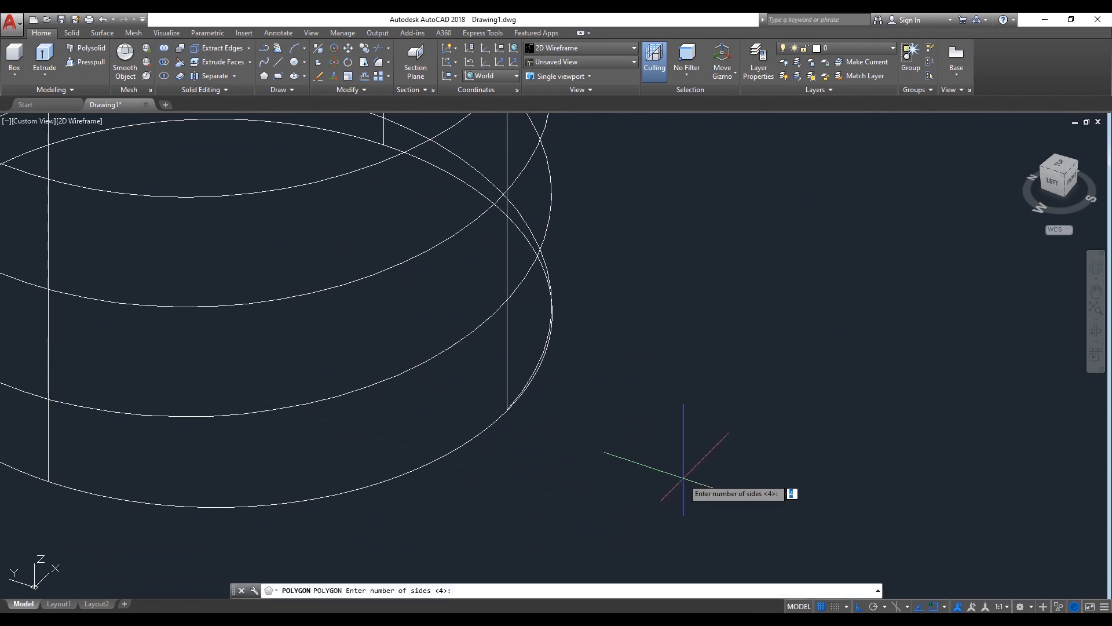
{"action": "type", "text": "3"}
{"action": "key", "text": "Return"}
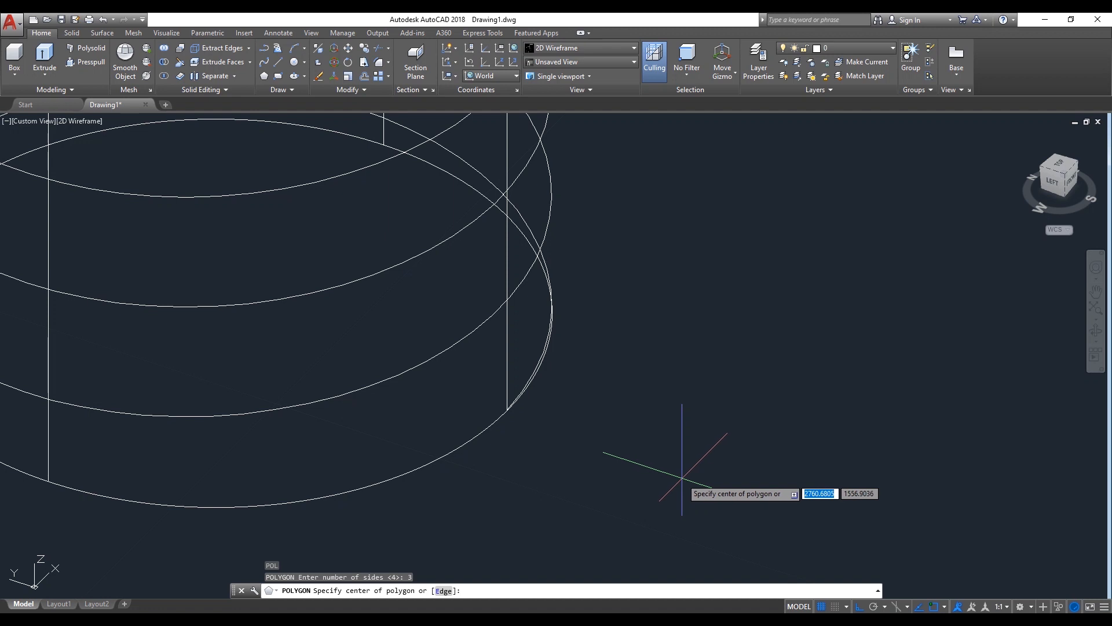
{"action": "type", "text": "e"}
{"action": "key", "text": "Return"}
{"action": "left_click", "coordinate": [625, 494]}
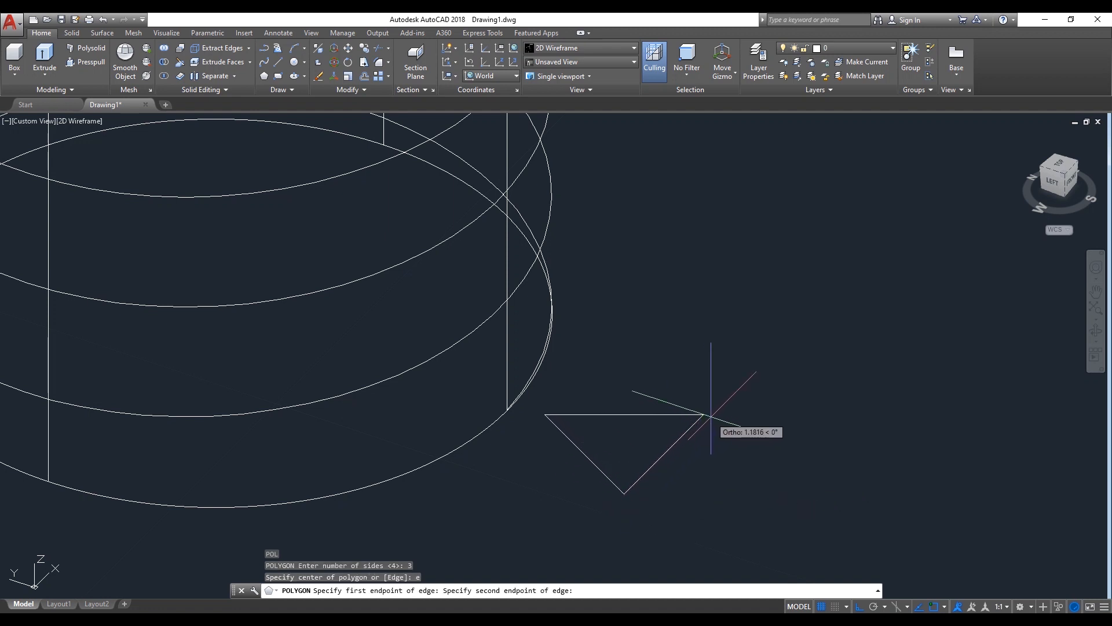
{"action": "type", "text": ".9"}
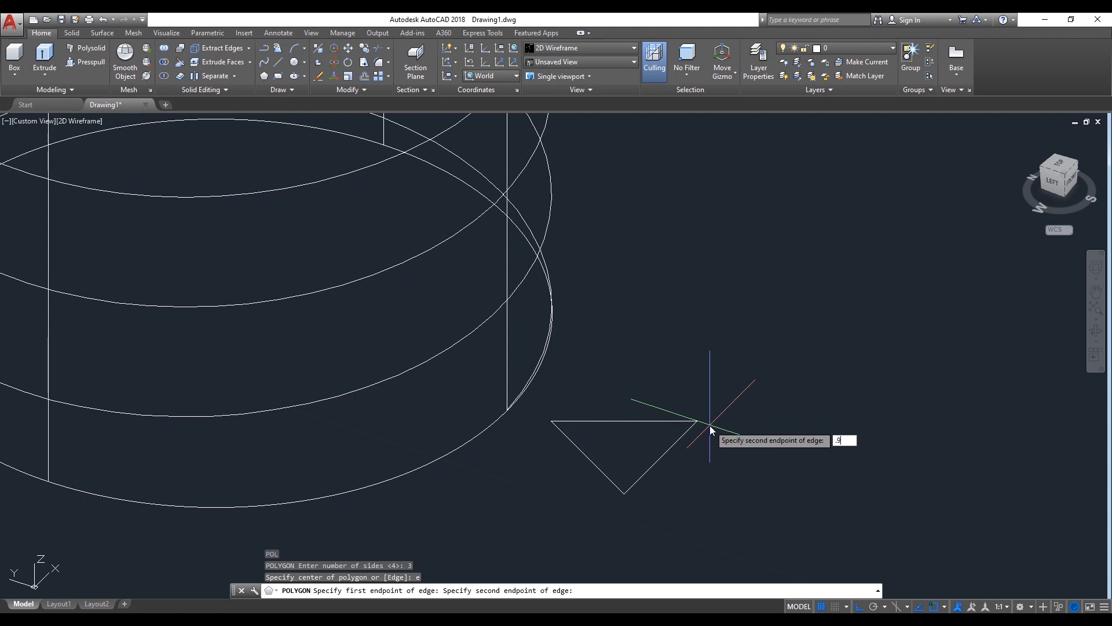
{"action": "key", "text": "Return"}
- Rotate the triangle 90 degrees in 3D about an axis through its first corner, parallel to Y
{"action": "type", "text": "RO"}
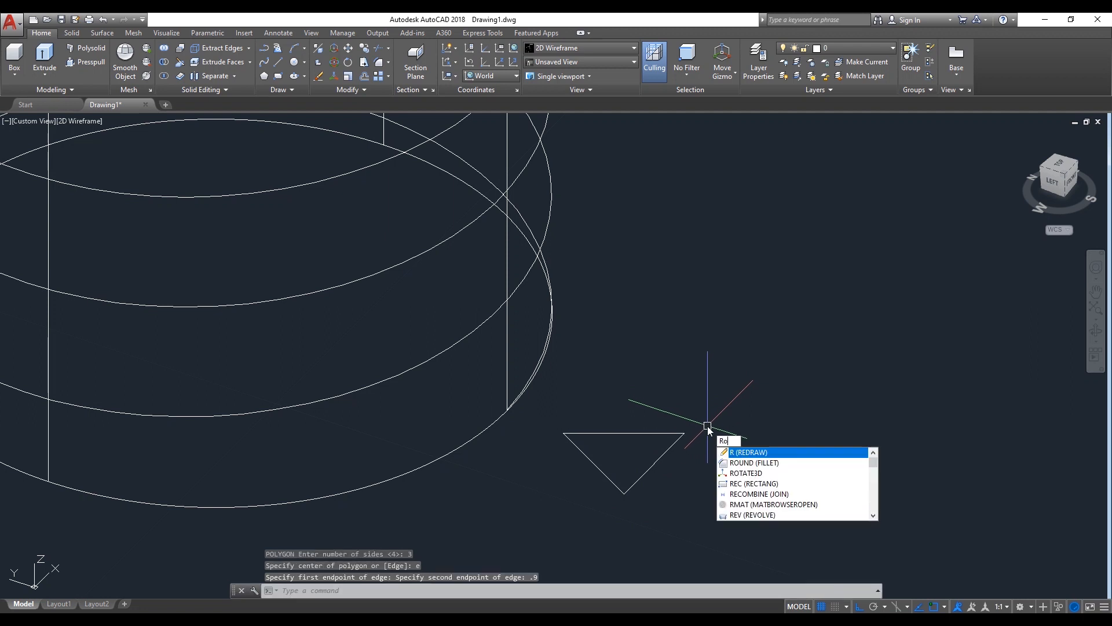
{"action": "left_click", "coordinate": [746, 473]}
{"action": "left_click", "coordinate": [644, 479]}
{"action": "key", "text": "Return"}
{"action": "left_click", "coordinate": [624, 494]}
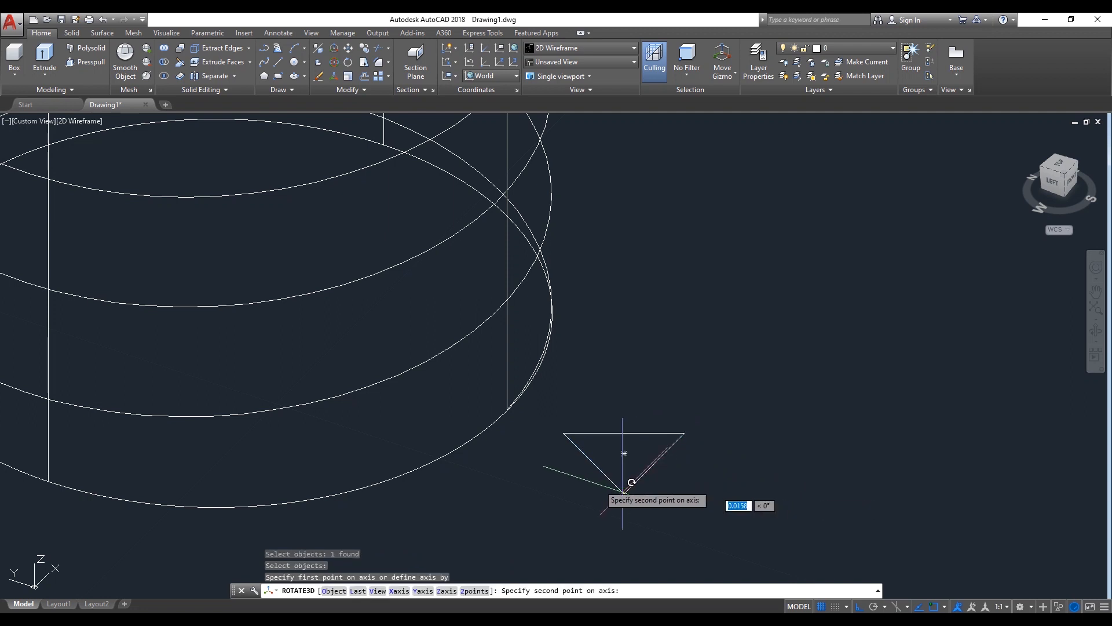
{"action": "left_click", "coordinate": [524, 448]}
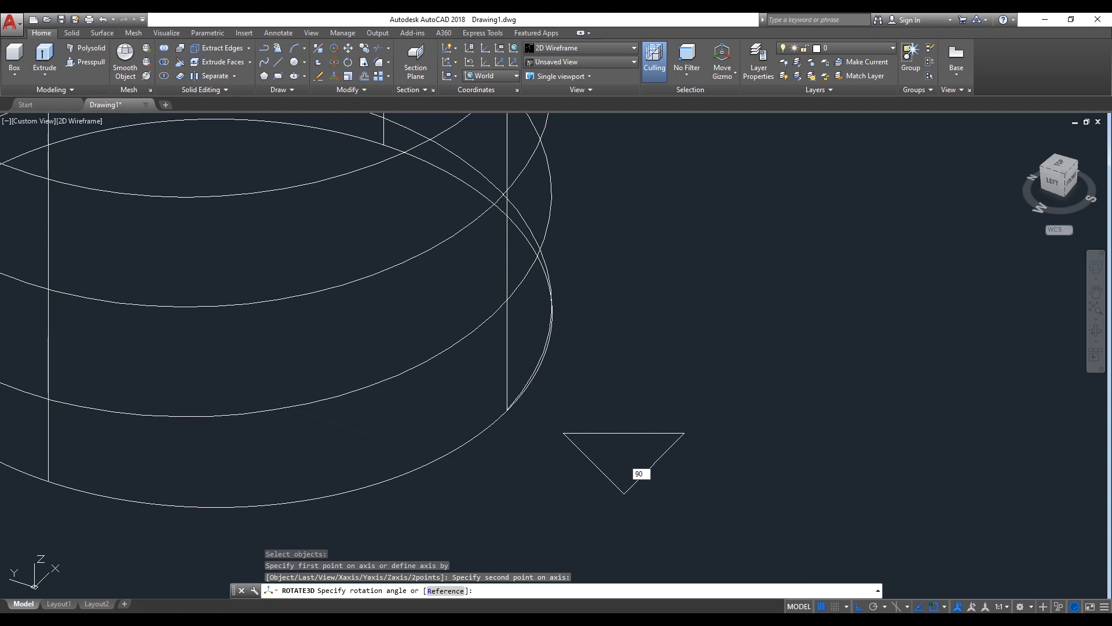
{"action": "key", "text": "Return"}
- Move the triangle by the midpoint of its vertical edge to the 7-turn helix's start point at the cylinder's base
{"action": "scroll", "coordinate": [683, 439], "scroll_direction": "down", "scroll_amount": 1}
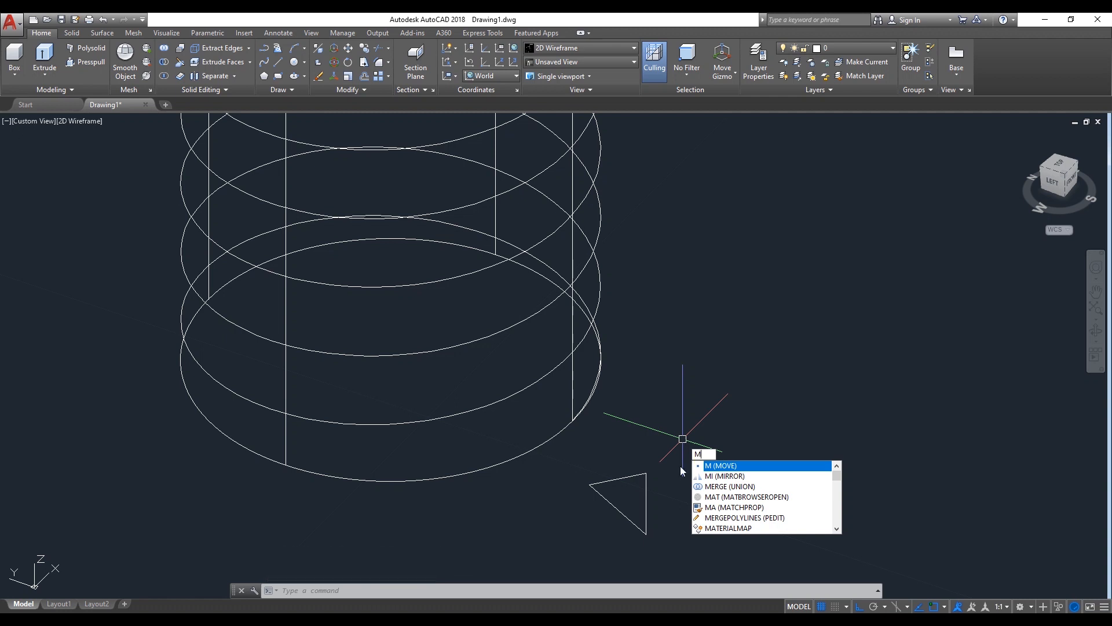
{"action": "key", "text": "Return"}
{"action": "left_click", "coordinate": [647, 504]}
{"action": "key", "text": "Return"}
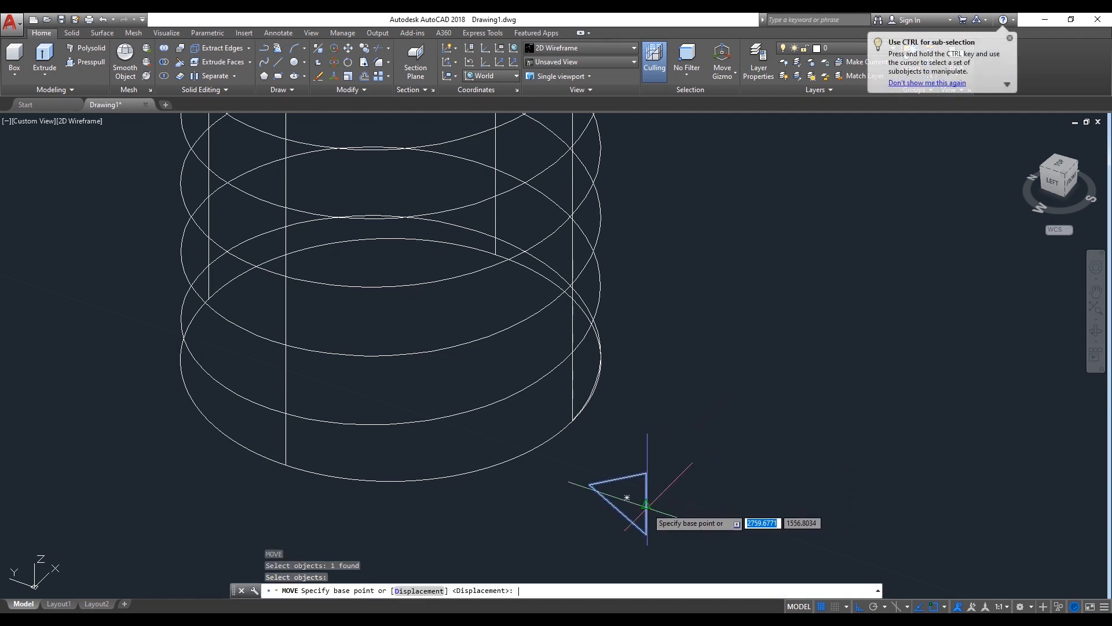
{"action": "left_click", "coordinate": [645, 503]}
{"action": "scroll", "coordinate": [556, 370], "scroll_direction": "up", "scroll_amount": 6}
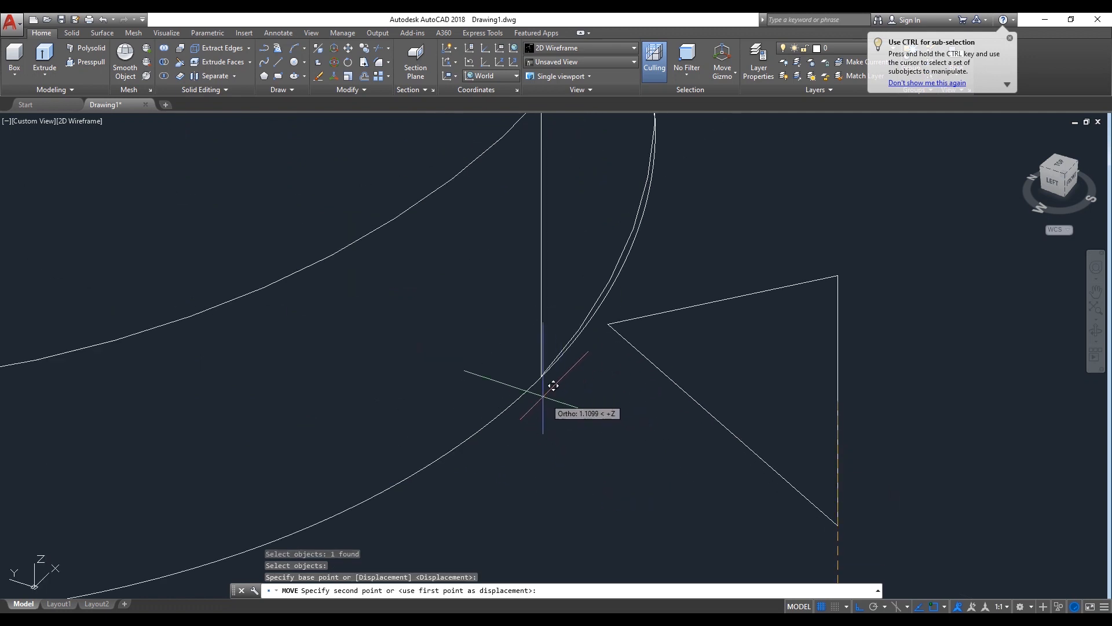
{"action": "middle_click_drag", "start_coordinate": [565, 350], "coordinate": [603, 331]}
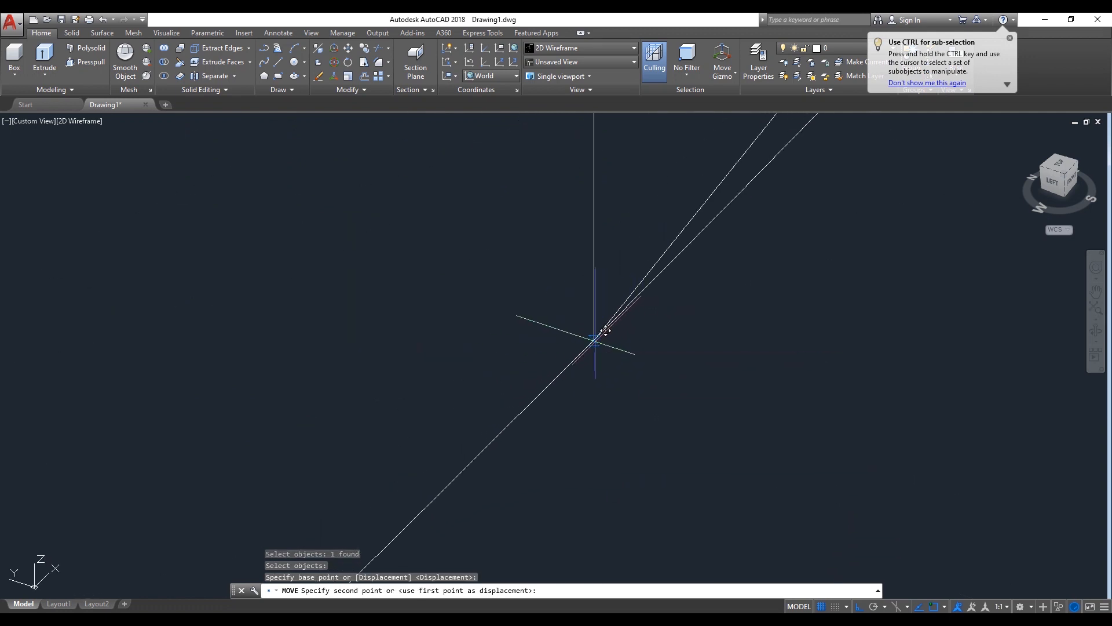
{"action": "left_click", "coordinate": [605, 329]}
- Copy the triangle by the midpoint of its vertical edge up to the junction of the 7-turn and half-turn helices
{"action": "scroll", "coordinate": [651, 397], "scroll_direction": "down", "scroll_amount": 6}
{"action": "scroll", "coordinate": [686, 432], "scroll_direction": "up", "scroll_amount": 3}
{"action": "type", "text": "co"}
{"action": "key", "text": "Return"}
{"action": "left_click", "coordinate": [639, 433]}
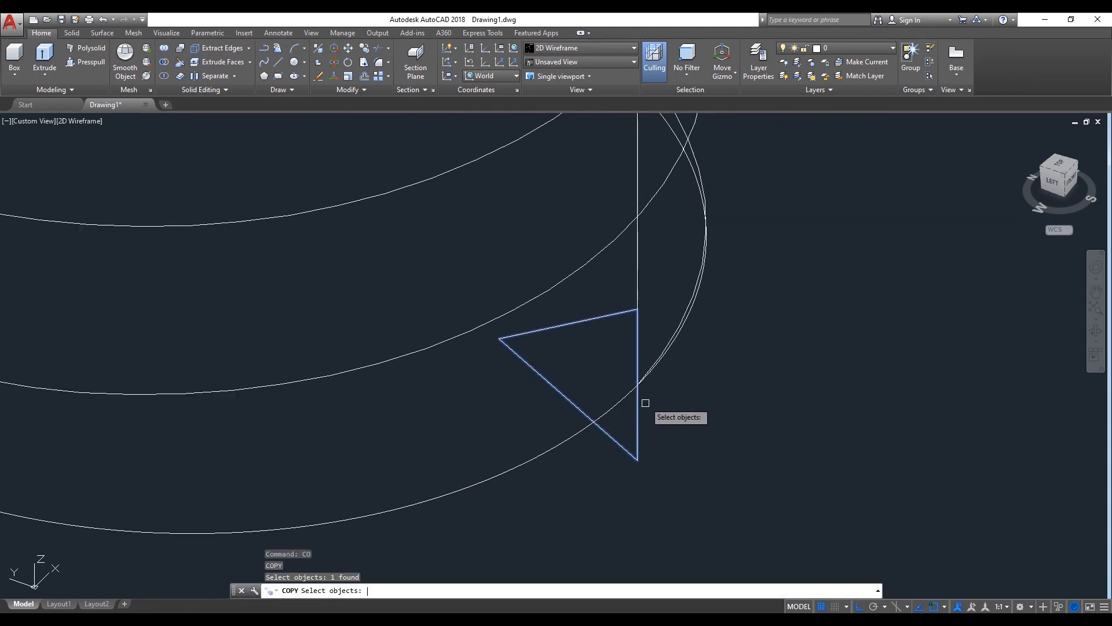
{"action": "key", "text": "Return"}
{"action": "left_click", "coordinate": [639, 382]}
{"action": "scroll", "coordinate": [702, 426], "scroll_direction": "down", "scroll_amount": 6}
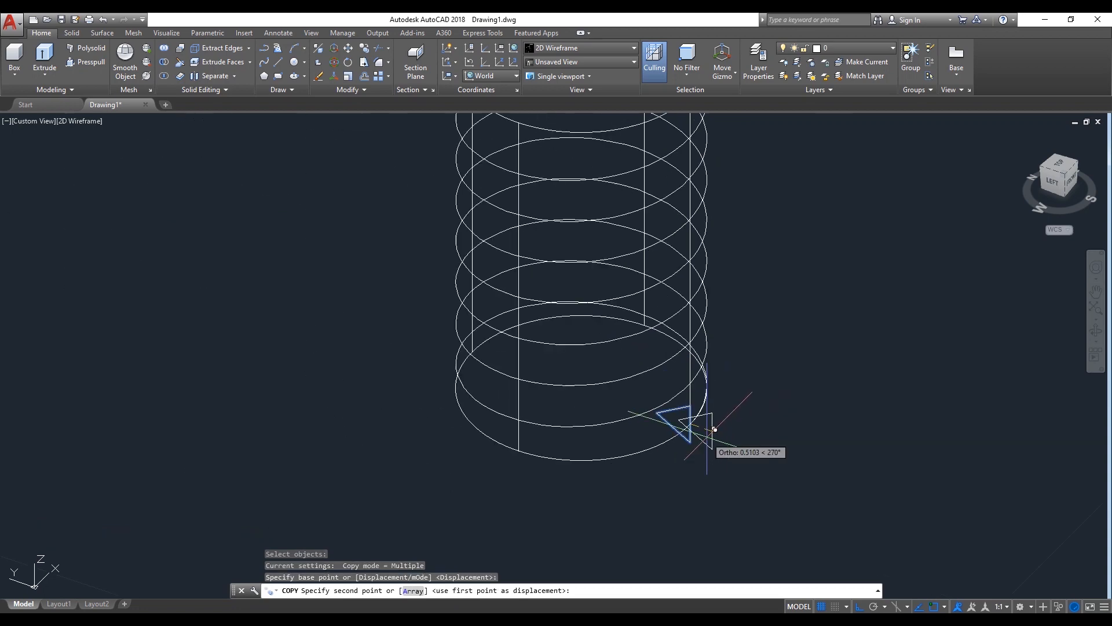
{"action": "scroll", "coordinate": [713, 394], "scroll_direction": "up", "scroll_amount": 5}
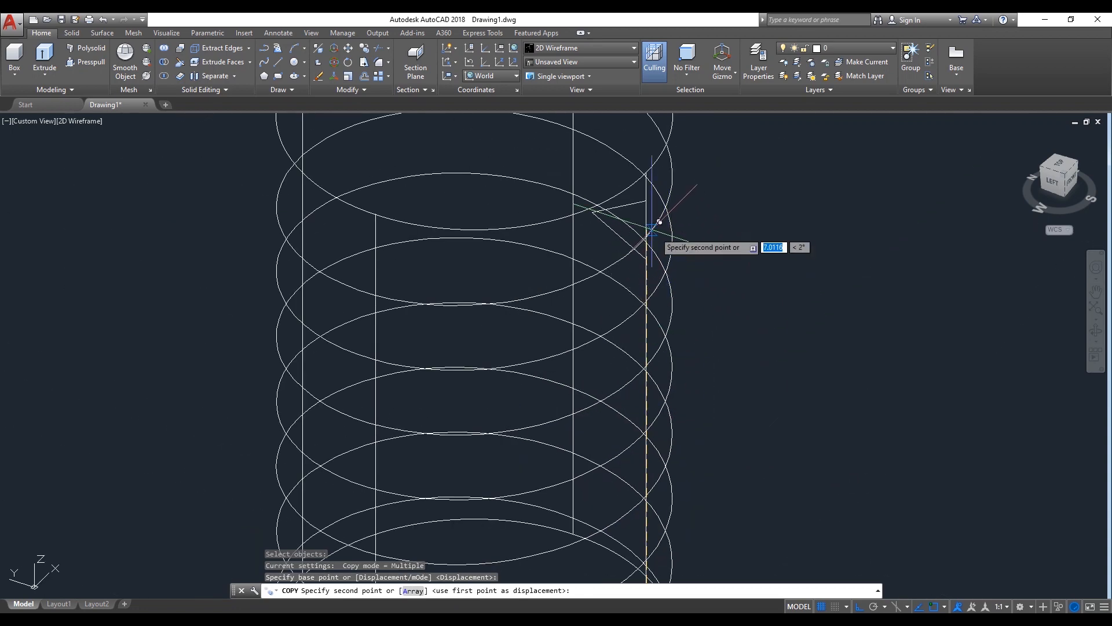
{"action": "scroll", "coordinate": [658, 228], "scroll_direction": "up", "scroll_amount": 6}
{"action": "scroll", "coordinate": [480, 281], "scroll_direction": "up", "scroll_amount": 5}
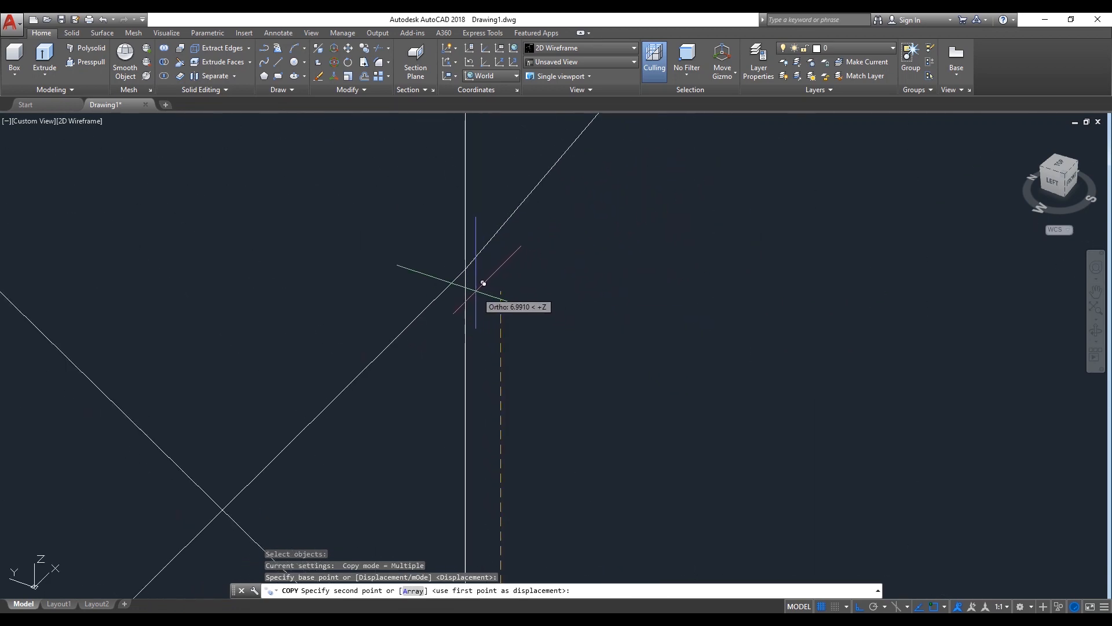
{"action": "scroll", "coordinate": [464, 267], "scroll_direction": "up", "scroll_amount": 8}
{"action": "middle_click_drag", "start_coordinate": [597, 193], "coordinate": [462, 473]}
{"action": "scroll", "coordinate": [489, 378], "scroll_direction": "up", "scroll_amount": 3}
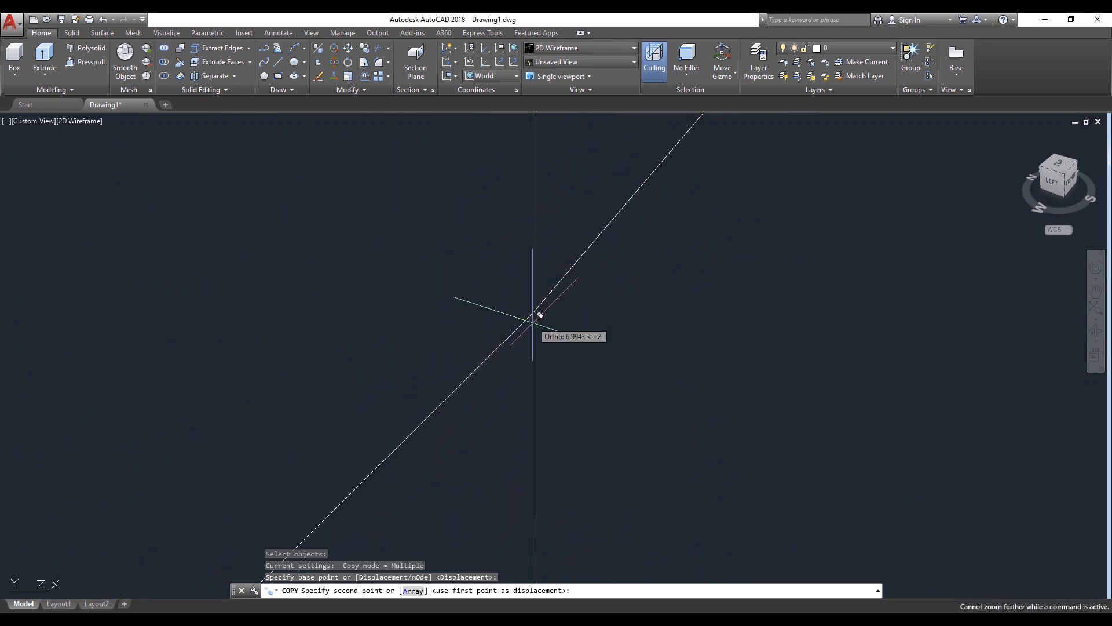
{"action": "left_click", "coordinate": [532, 315]}
{"action": "scroll", "coordinate": [606, 328], "scroll_direction": "down", "scroll_amount": 6}
{"action": "scroll", "coordinate": [567, 368], "scroll_direction": "down", "scroll_amount": 8}
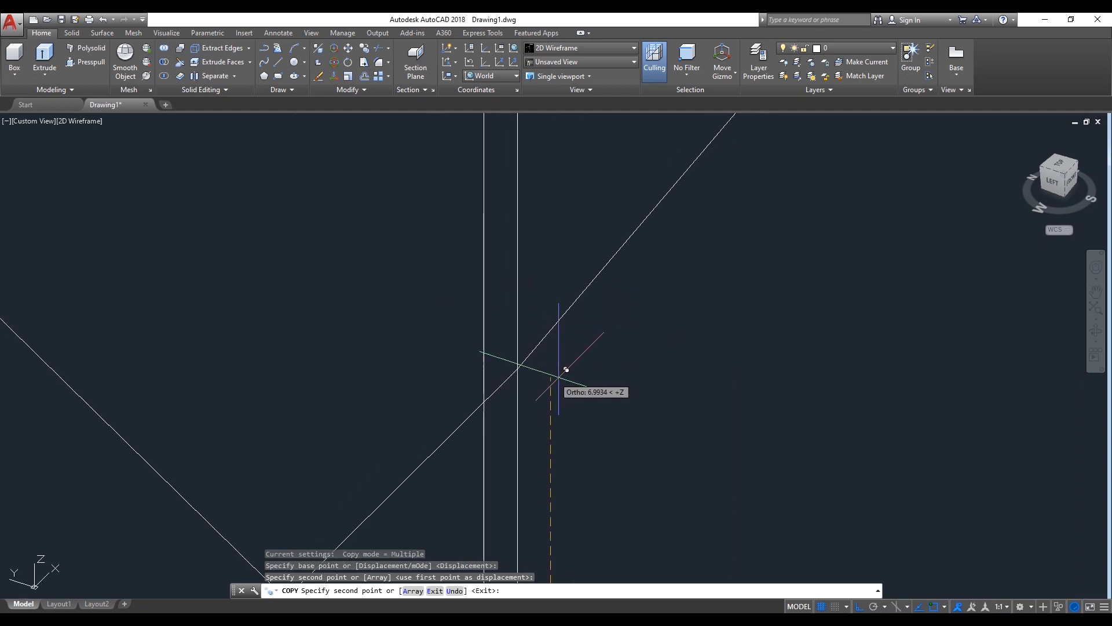
{"action": "key", "text": "Return"}
- Move the copied triangle by its vertical edge's midpoint exactly onto the start point of the half-turn helix
{"action": "scroll", "coordinate": [700, 405], "scroll_direction": "down", "scroll_amount": 3}
{"action": "scroll", "coordinate": [633, 397], "scroll_direction": "up", "scroll_amount": 4}
{"action": "scroll", "coordinate": [497, 386], "scroll_direction": "up", "scroll_amount": 2}
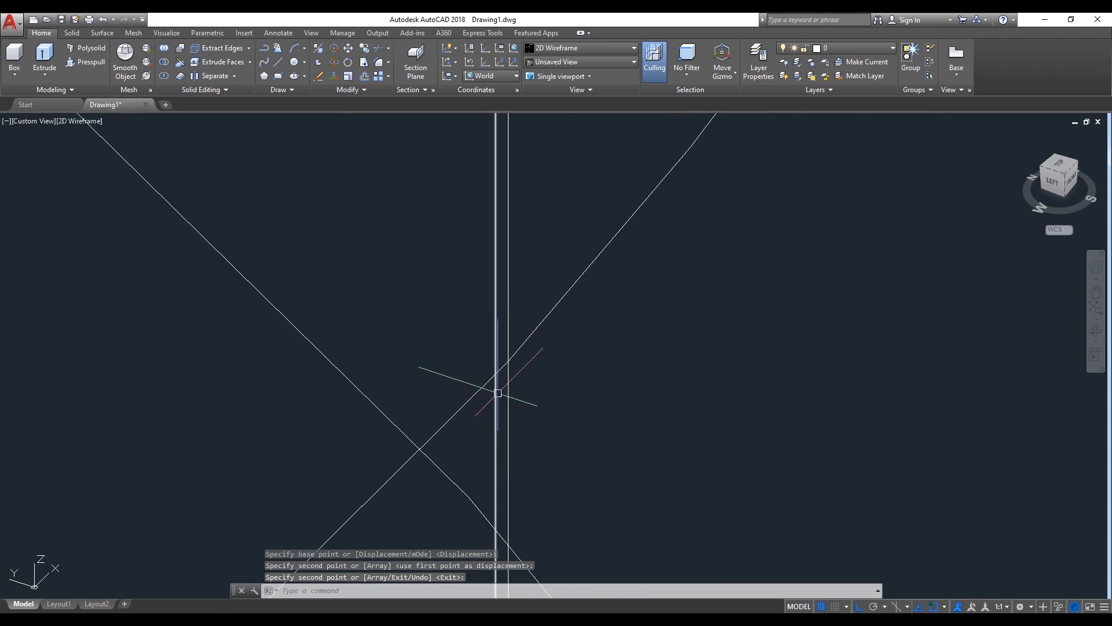
{"action": "scroll", "coordinate": [503, 383], "scroll_direction": "up", "scroll_amount": 8}
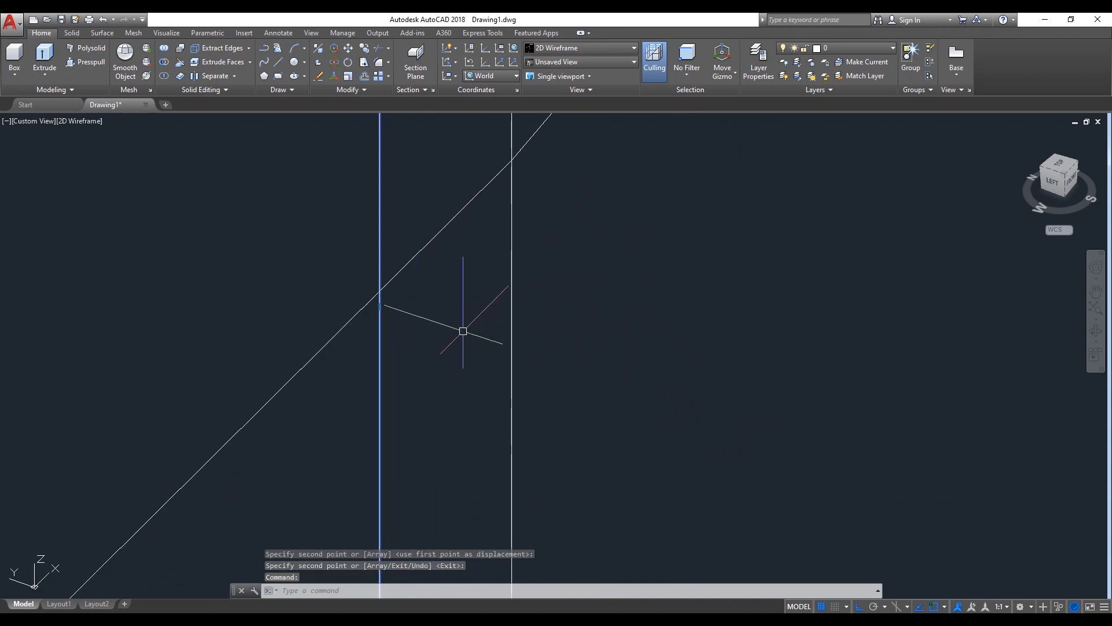
{"action": "key", "text": "Return"}
{"action": "left_click", "coordinate": [380, 306]}
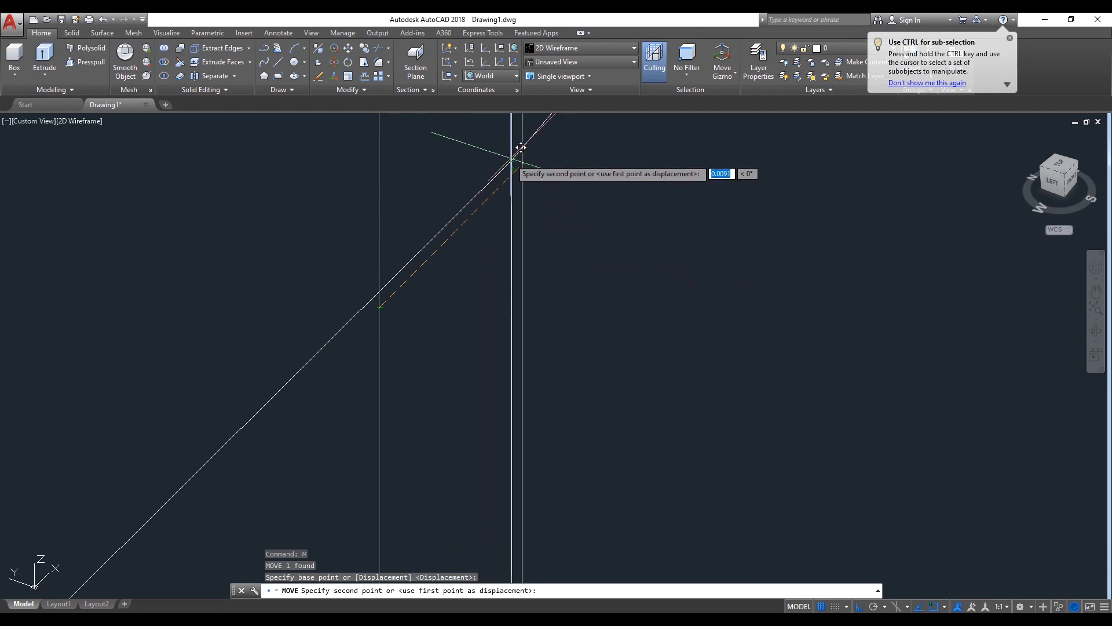
{"action": "scroll", "coordinate": [520, 151], "scroll_direction": "up", "scroll_amount": 3}
{"action": "left_click", "coordinate": [463, 171]}
{"action": "scroll", "coordinate": [467, 240], "scroll_direction": "down", "scroll_amount": 3}
{"action": "scroll", "coordinate": [467, 241], "scroll_direction": "down", "scroll_amount": 12}
{"action": "scroll", "coordinate": [500, 268], "scroll_direction": "up", "scroll_amount": 4}
- Sweep the upper triangle along the half-turn helix, with its vertical edge's midpoint as base point and a scale factor of 0.1
{"action": "middle_click_drag", "start_coordinate": [502, 269], "coordinate": [571, 252]}
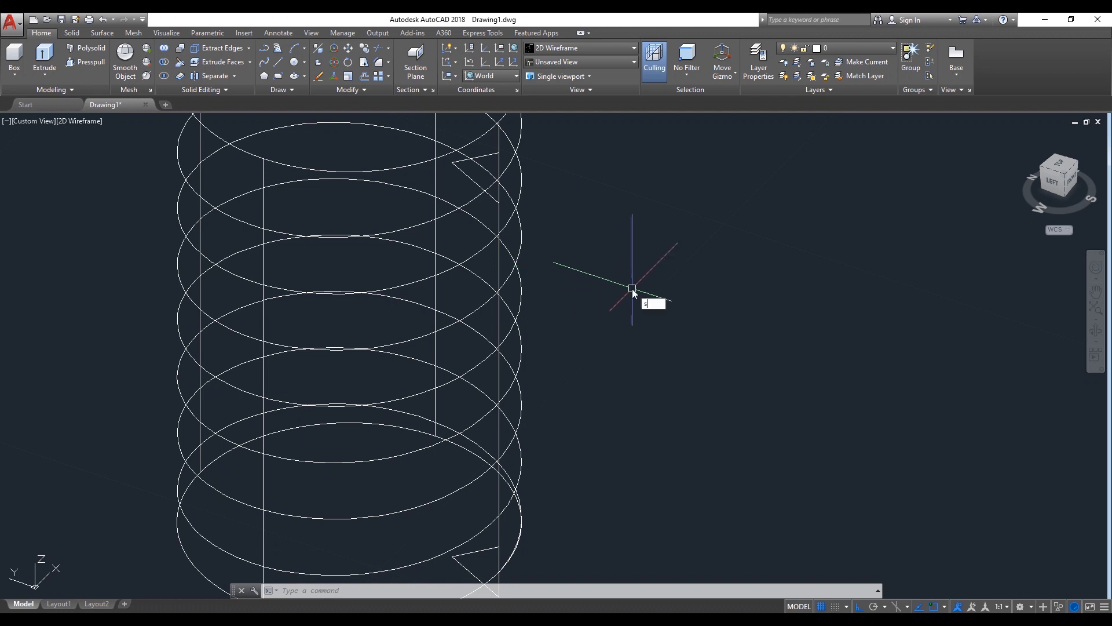
{"action": "key", "text": "Return"}
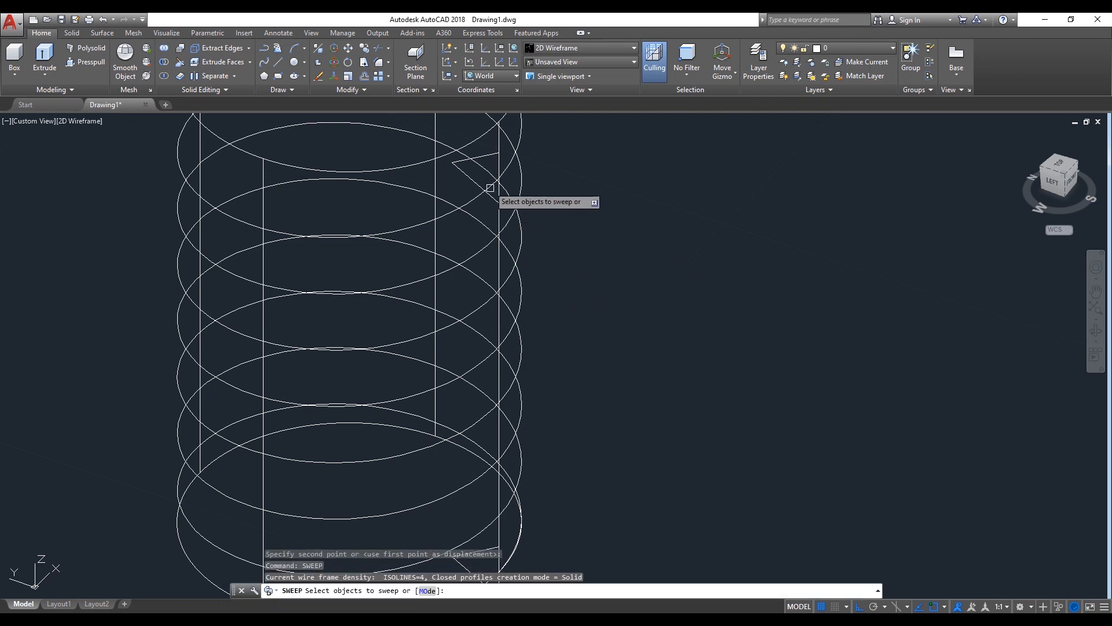
{"action": "left_click", "coordinate": [479, 157]}
{"action": "key", "text": "Return"}
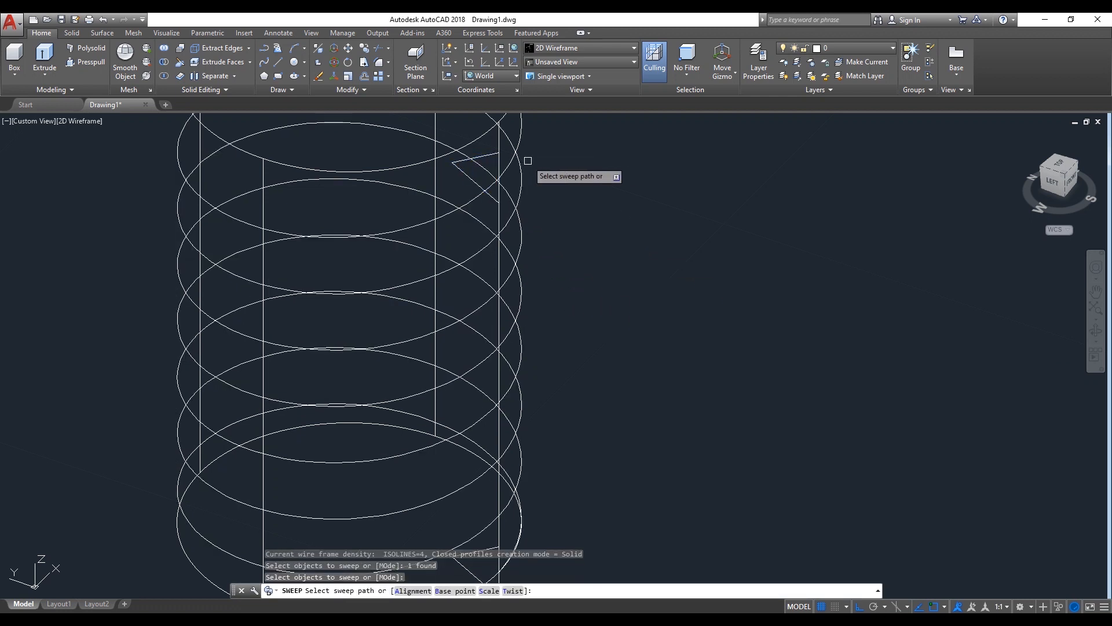
{"action": "right_click", "coordinate": [585, 164]}
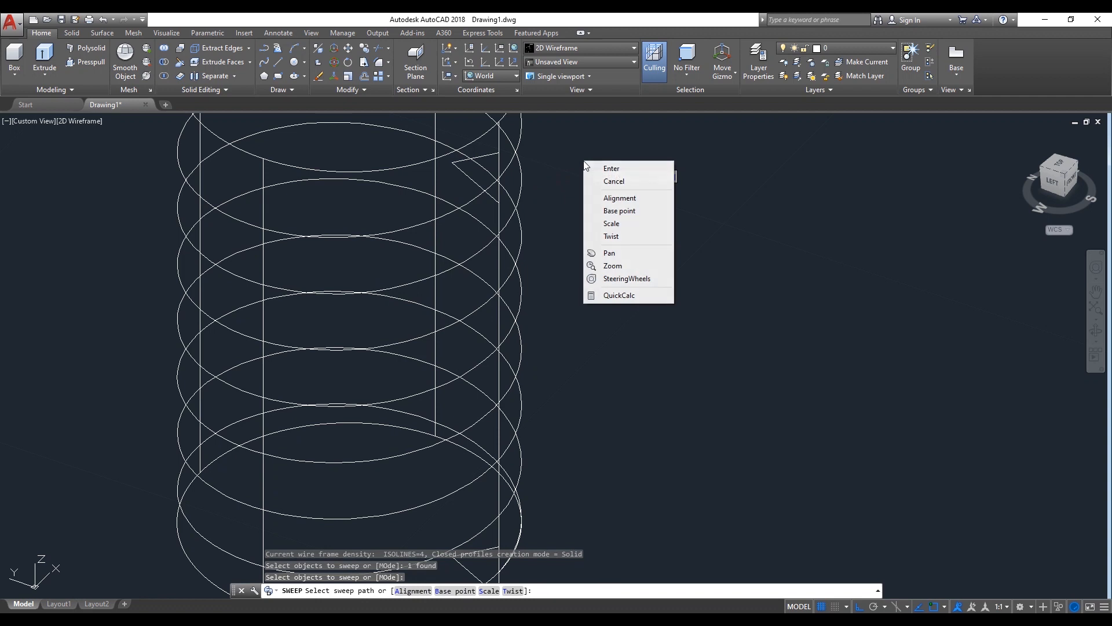
{"action": "left_click", "coordinate": [621, 214]}
{"action": "scroll", "coordinate": [464, 165], "scroll_direction": "up", "scroll_amount": 5}
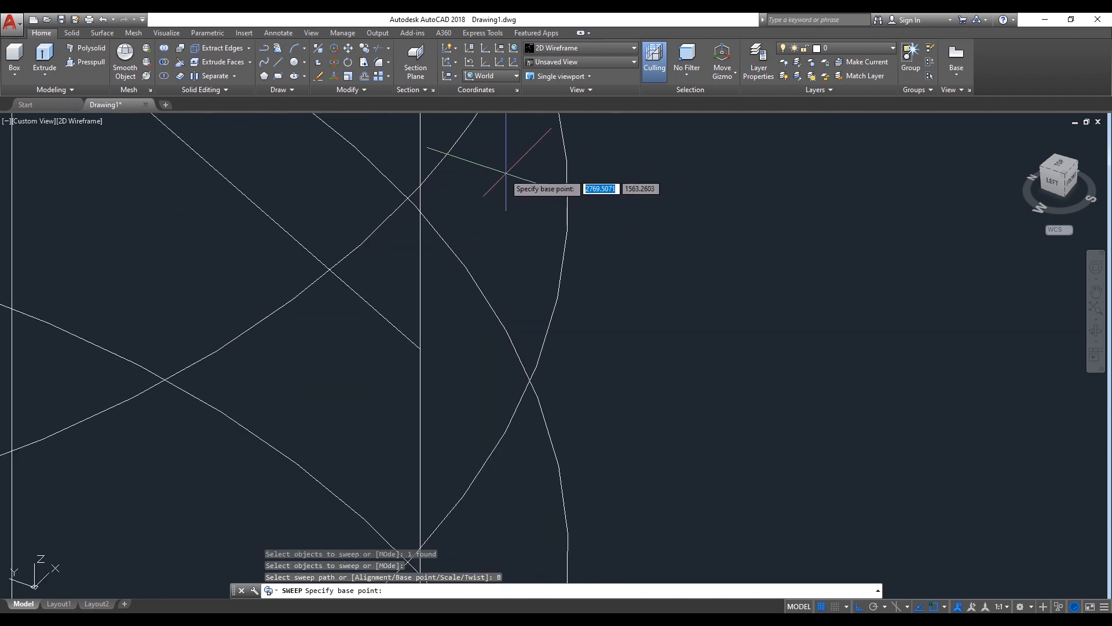
{"action": "left_click", "coordinate": [421, 185]}
{"action": "right_click", "coordinate": [470, 182]}
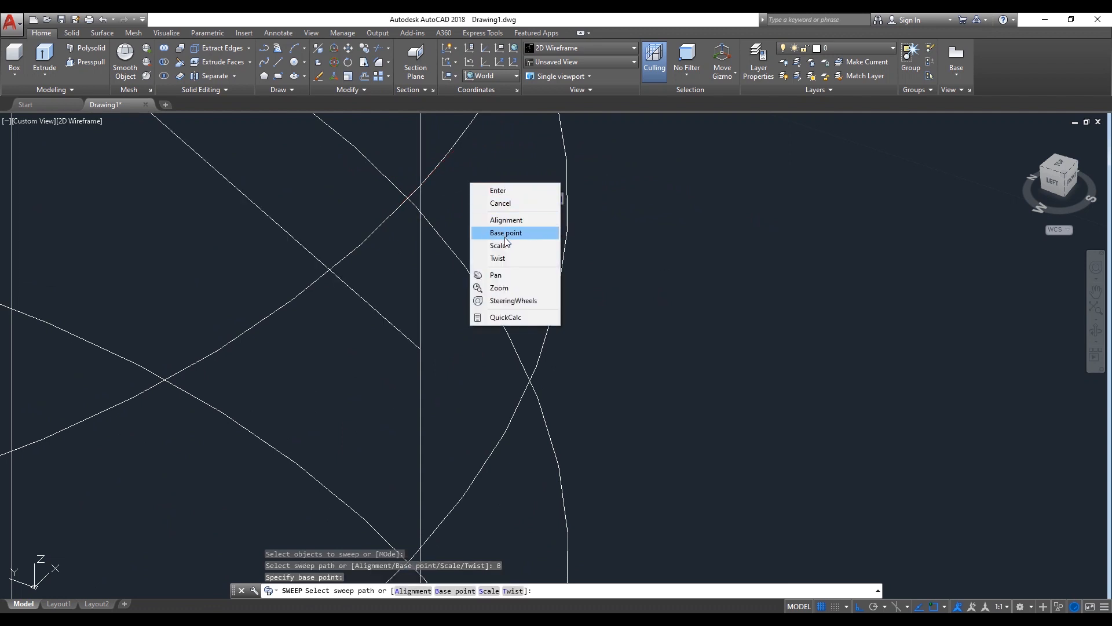
{"action": "left_click", "coordinate": [505, 244]}
{"action": "type", "text": ".1"}
{"action": "key", "text": "Return"}
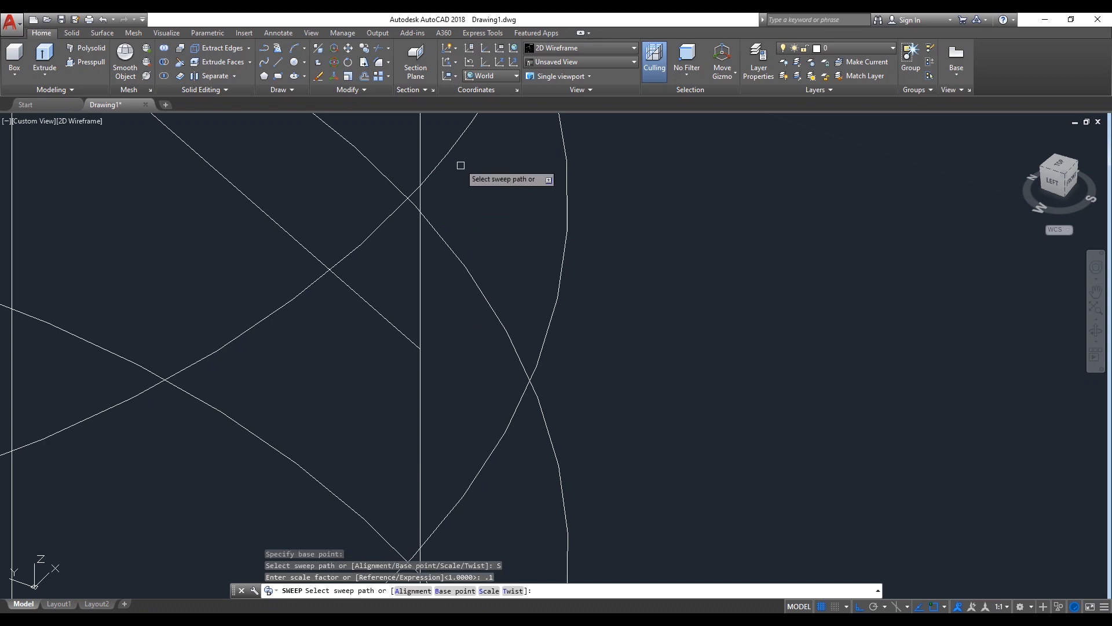
{"action": "left_click", "coordinate": [453, 151]}
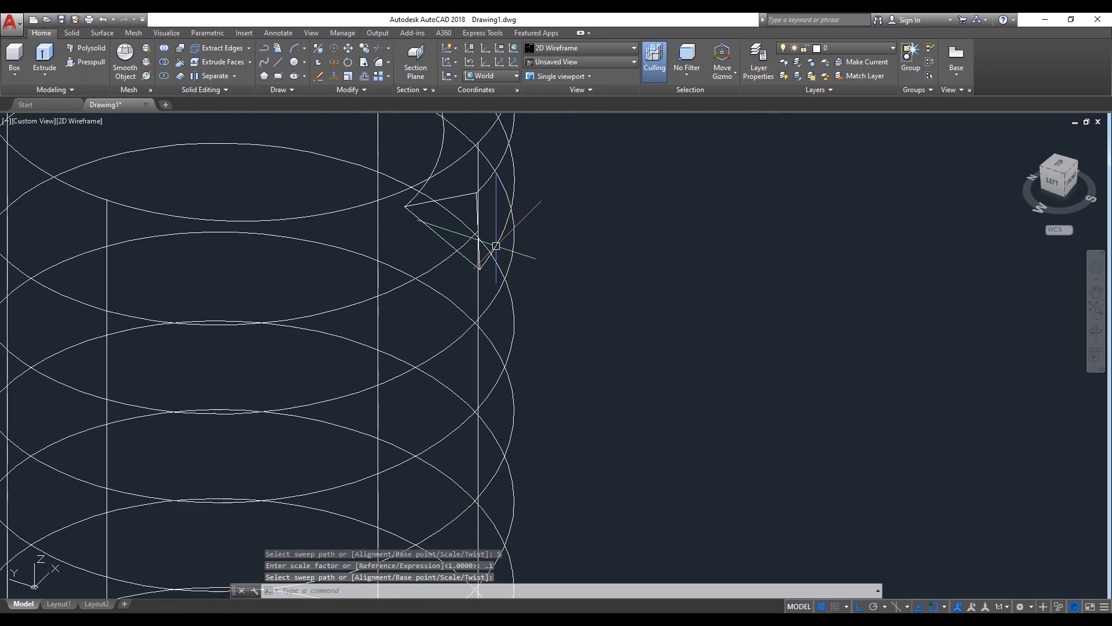
{"action": "scroll", "coordinate": [488, 213], "scroll_direction": "up", "scroll_amount": 2}
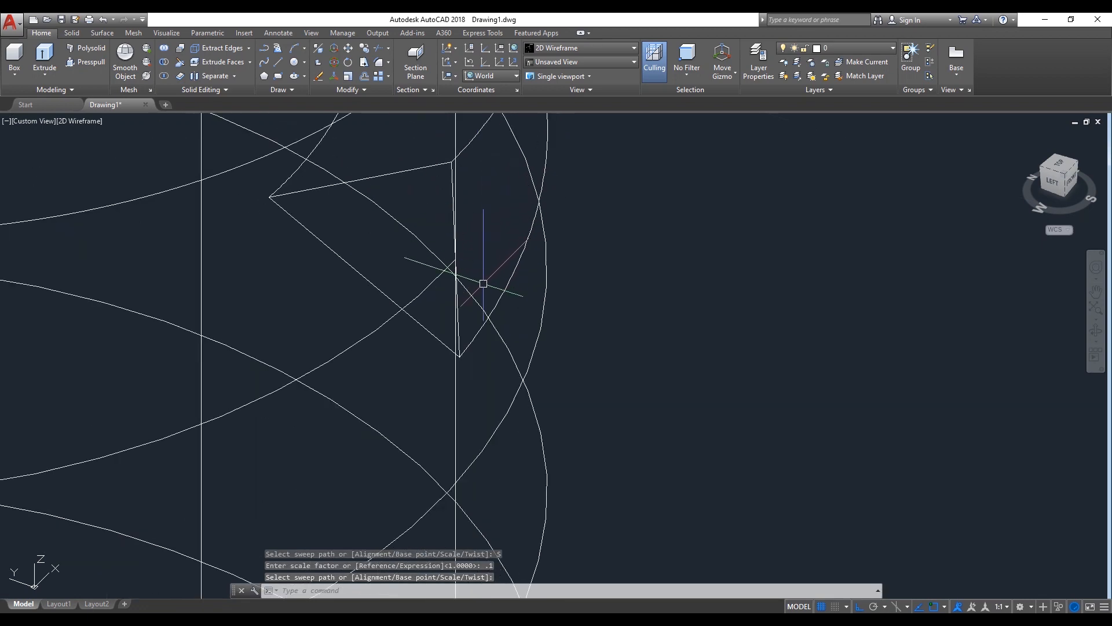
{"action": "scroll", "coordinate": [454, 166], "scroll_direction": "down", "scroll_amount": 4}
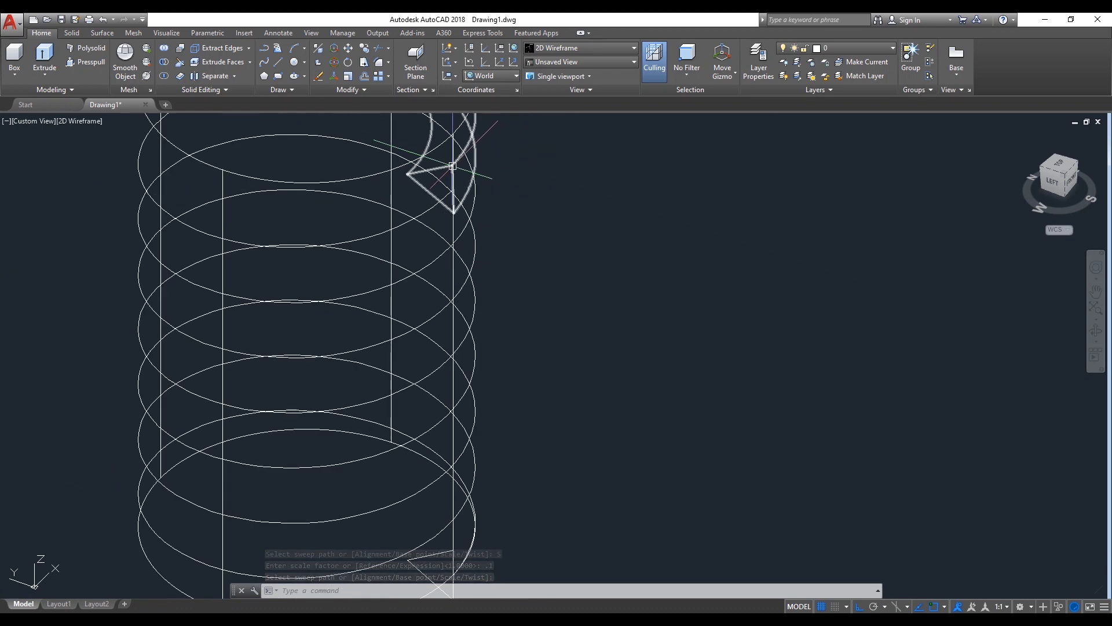
- Extrude the lower triangle at the cylinder's base along the 7-turn helix as its path
{"action": "scroll", "coordinate": [456, 326], "scroll_direction": "up", "scroll_amount": 5}
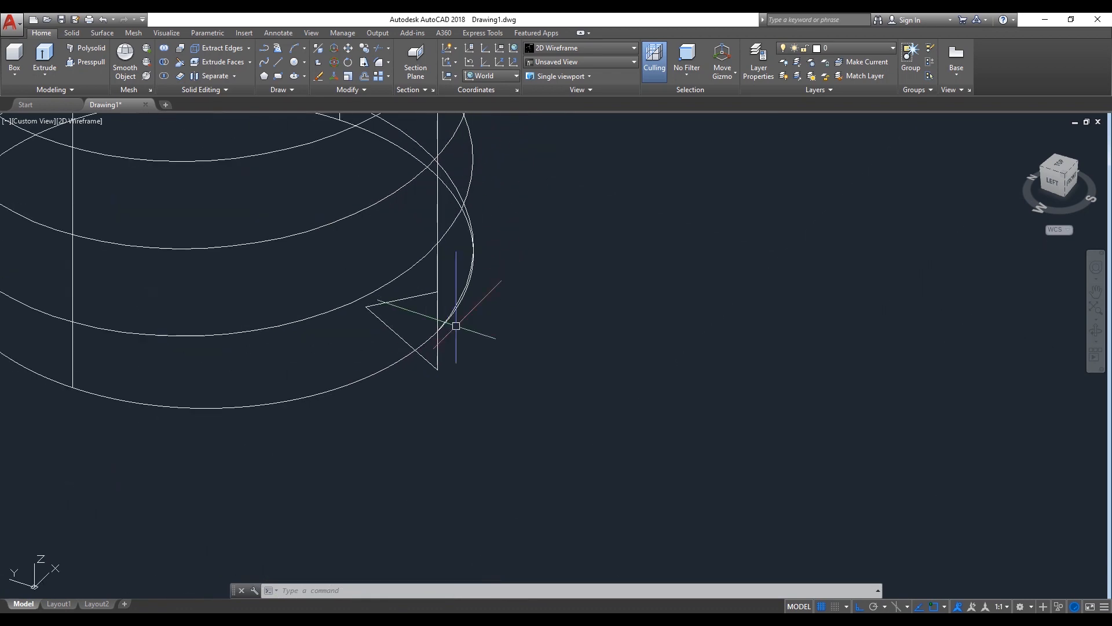
{"action": "type", "text": "t"}
{"action": "key", "text": "Return"}
{"action": "left_click", "coordinate": [436, 311]}
{"action": "key", "text": "Return"}
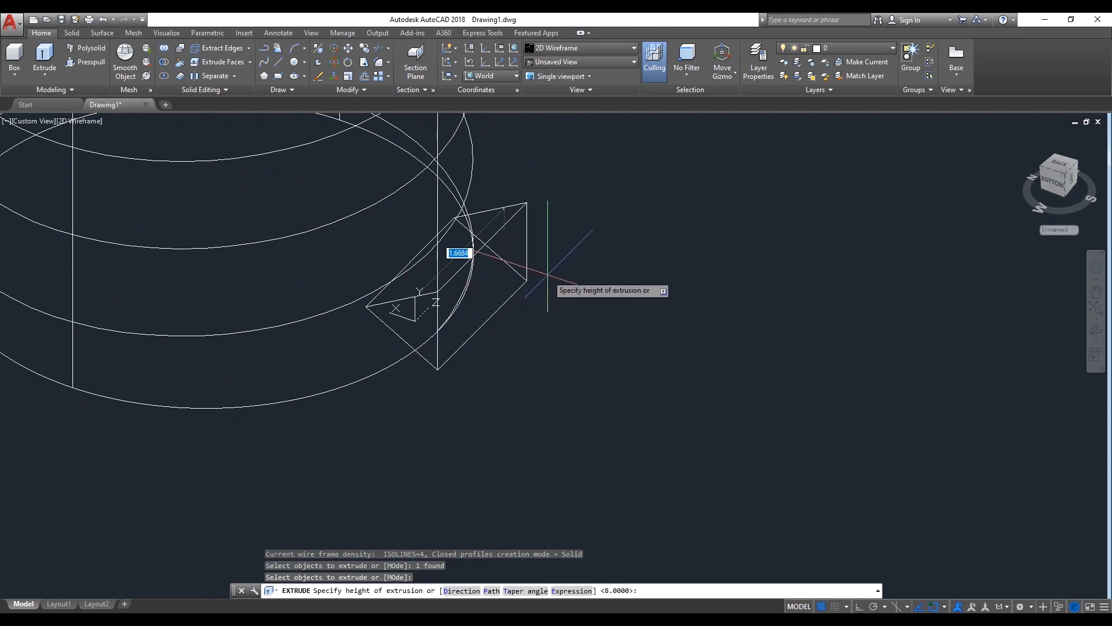
{"action": "type", "text": "p"}
{"action": "key", "text": "Return"}
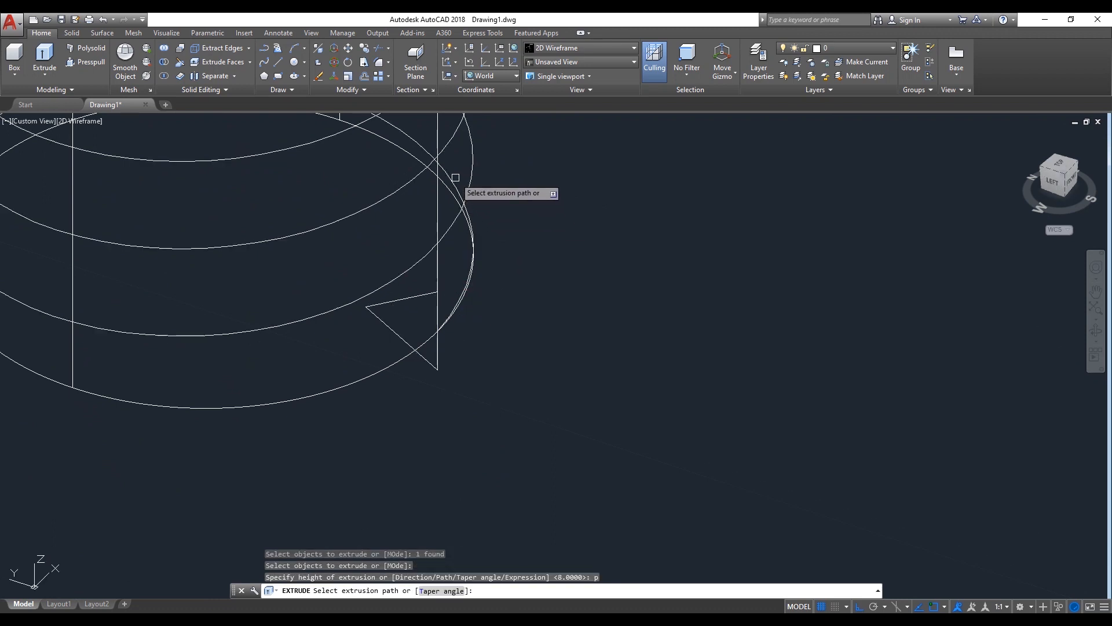
{"action": "scroll", "coordinate": [611, 260], "scroll_direction": "down", "scroll_amount": 5}
{"action": "middle_click_drag", "start_coordinate": [636, 244], "coordinate": [609, 332]}
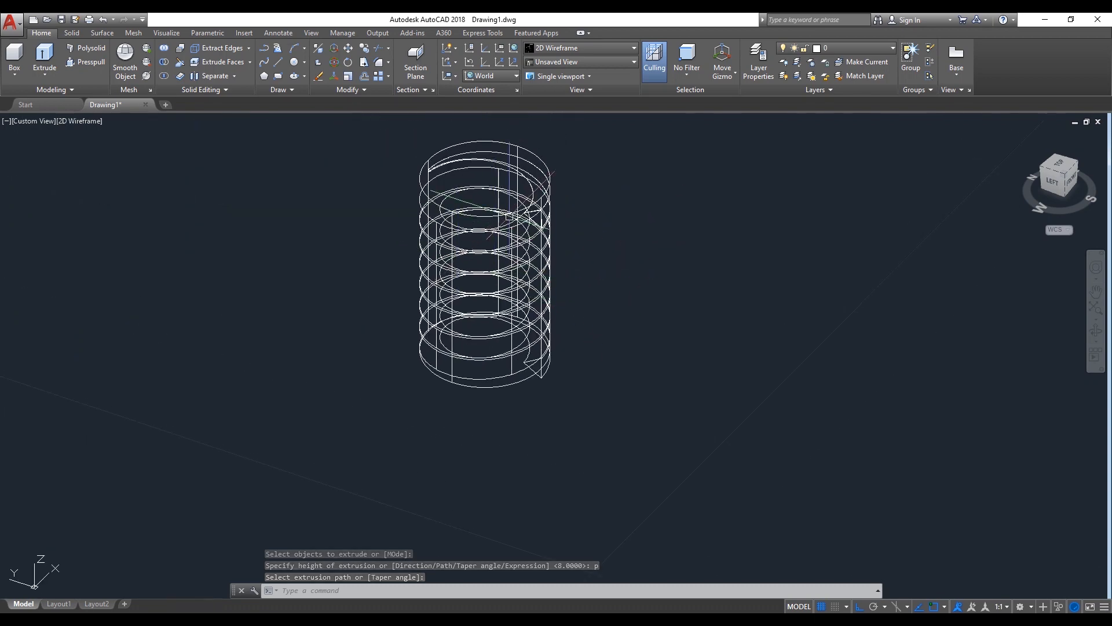
{"action": "scroll", "coordinate": [540, 213], "scroll_direction": "up", "scroll_amount": 10}
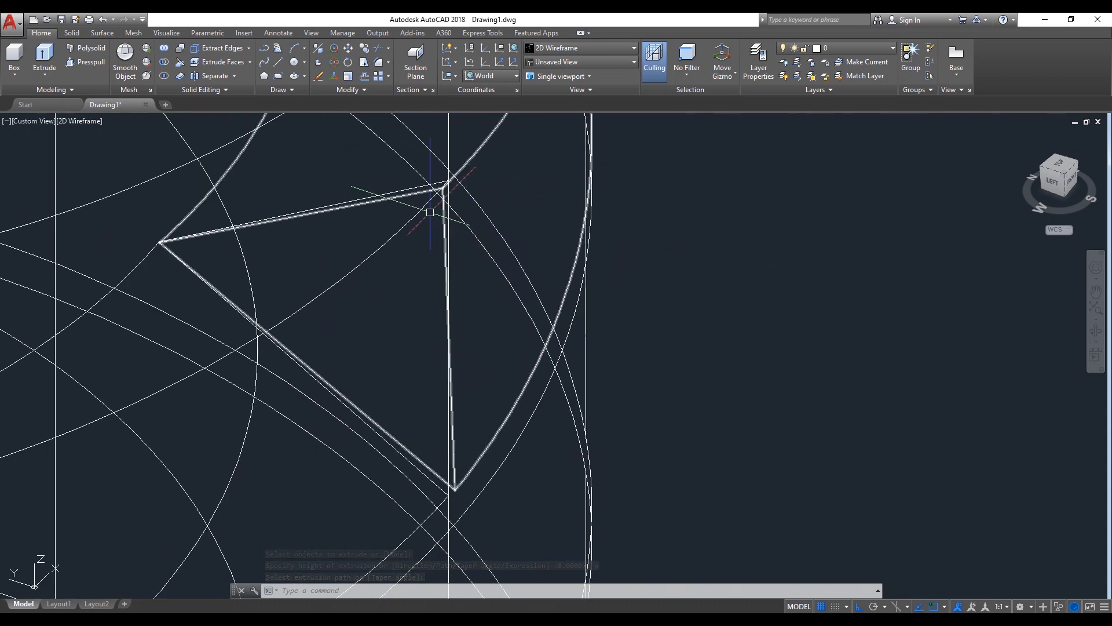
{"action": "scroll", "coordinate": [443, 192], "scroll_direction": "up", "scroll_amount": 3}
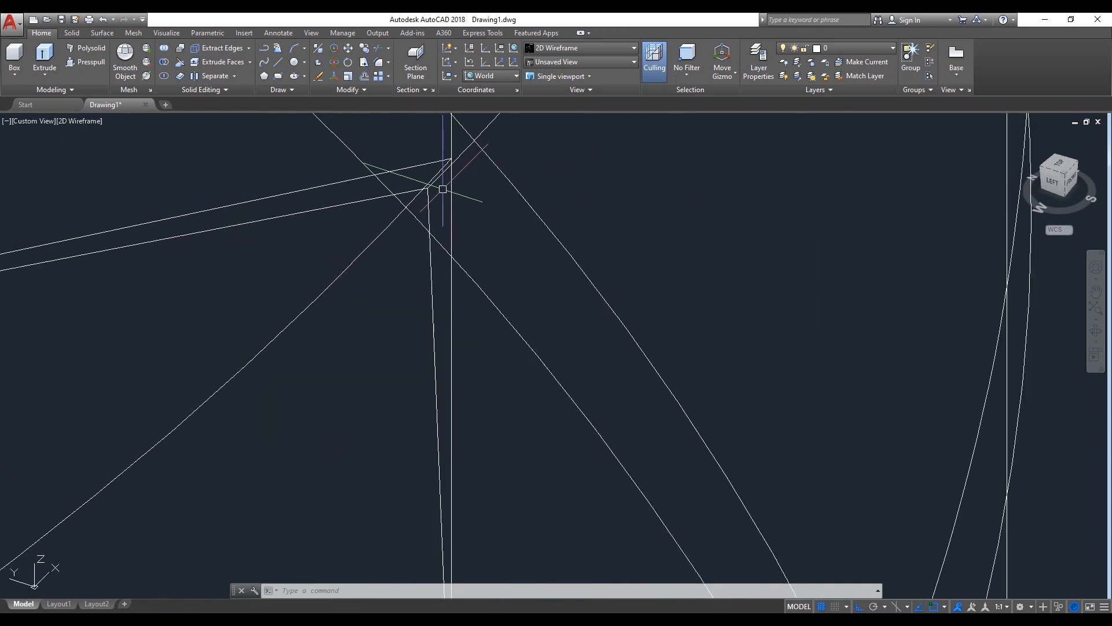
{"action": "scroll", "coordinate": [463, 173], "scroll_direction": "down", "scroll_amount": 5}
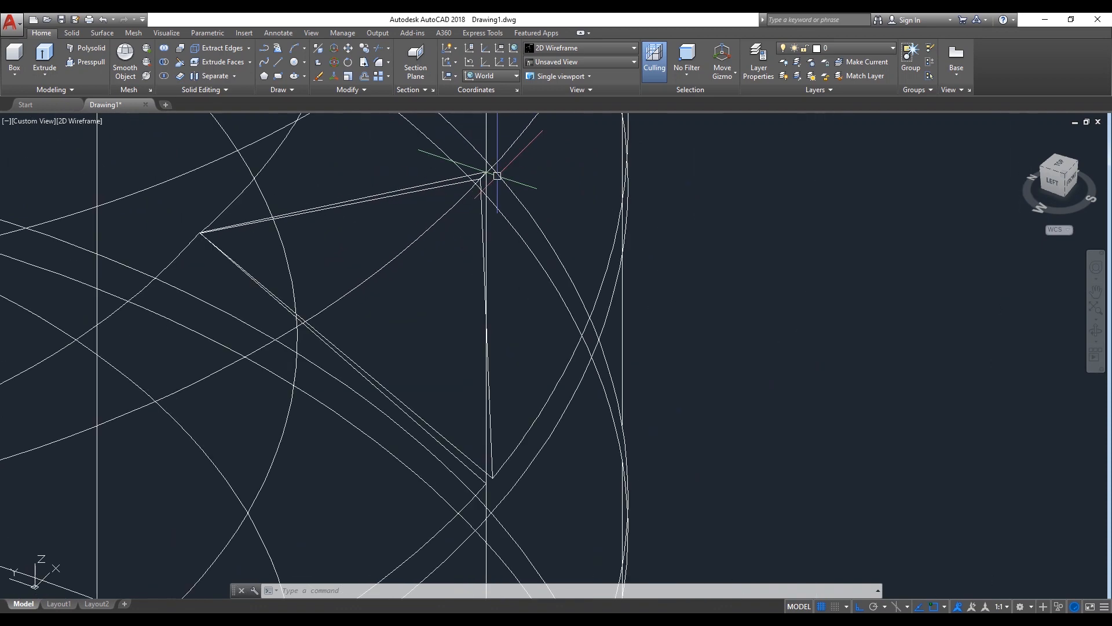
{"action": "scroll", "coordinate": [496, 175], "scroll_direction": "down", "scroll_amount": 3}
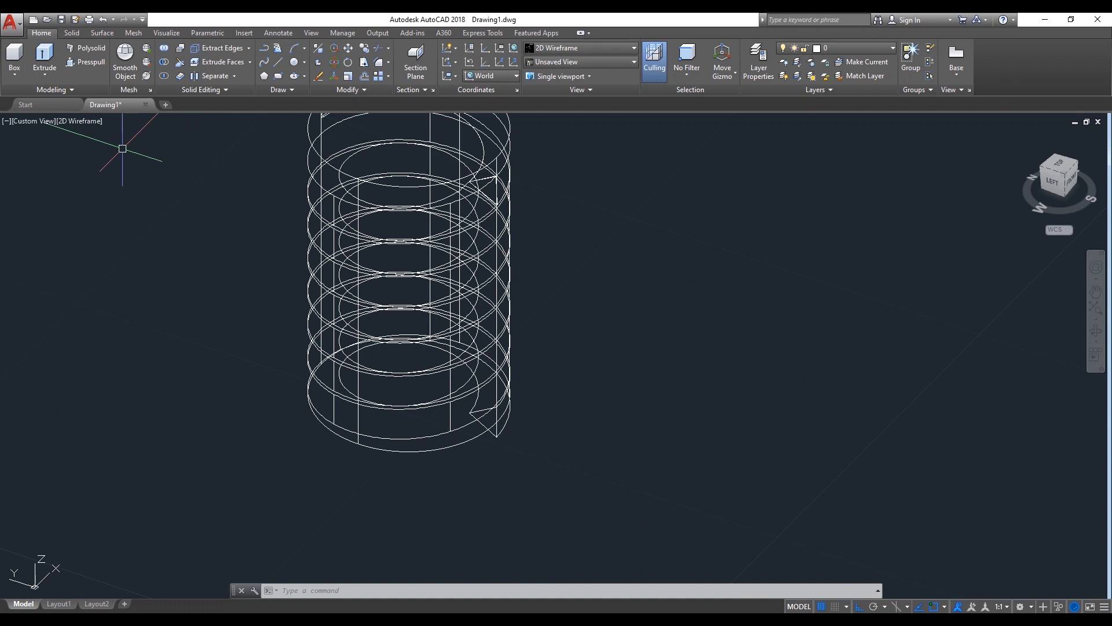
- Set the visual style to Shaded and orbit the model to a lower viewing angle
{"action": "left_click", "coordinate": [91, 121]}
{"action": "left_click", "coordinate": [121, 206]}
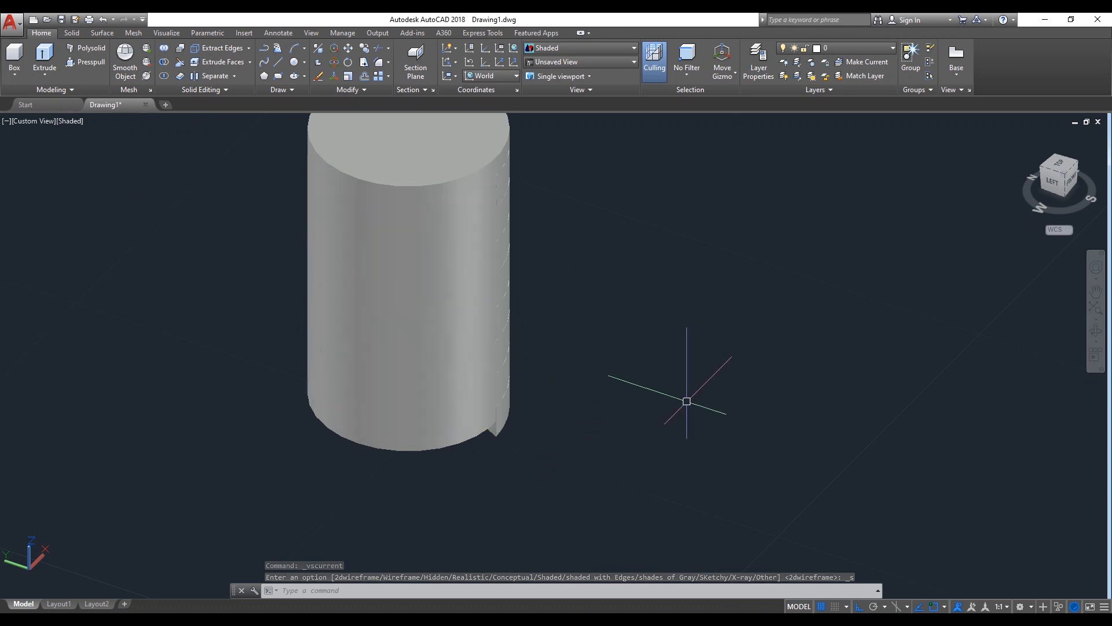
{"action": "left_click", "coordinate": [1096, 332]}
{"action": "left_click_drag", "start_coordinate": [665, 419], "coordinate": [628, 293]}
{"action": "right_click", "coordinate": [629, 293]}
{"action": "left_click", "coordinate": [657, 300]}
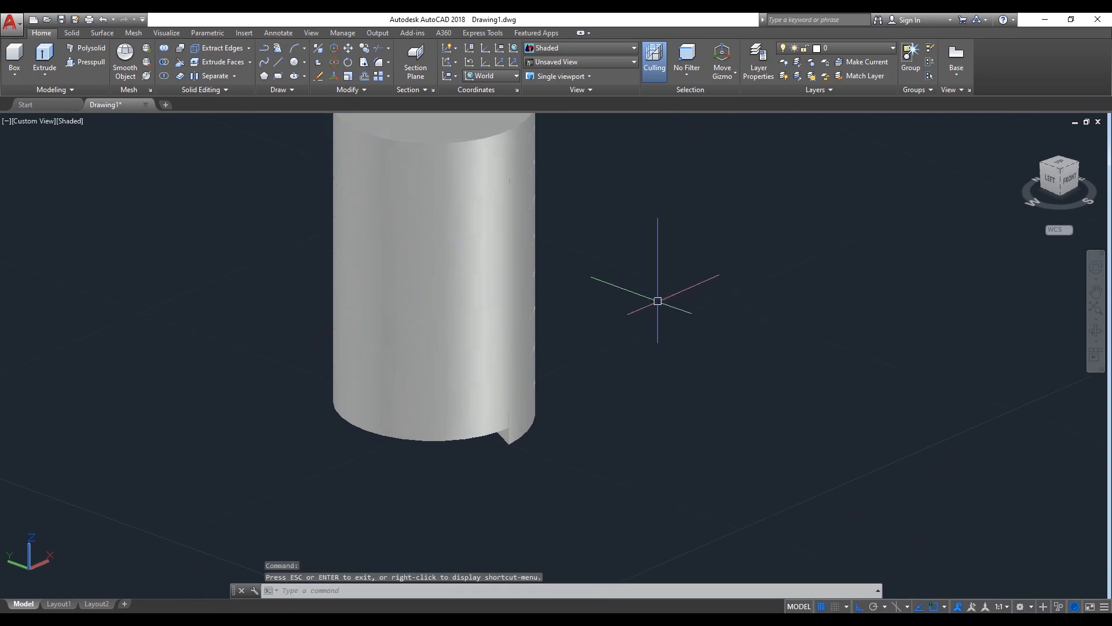
- Chamfer the cylinder's bottom edge with both chamfer distances at 1
{"action": "type", "text": "cha"}
{"action": "key", "text": "Return"}
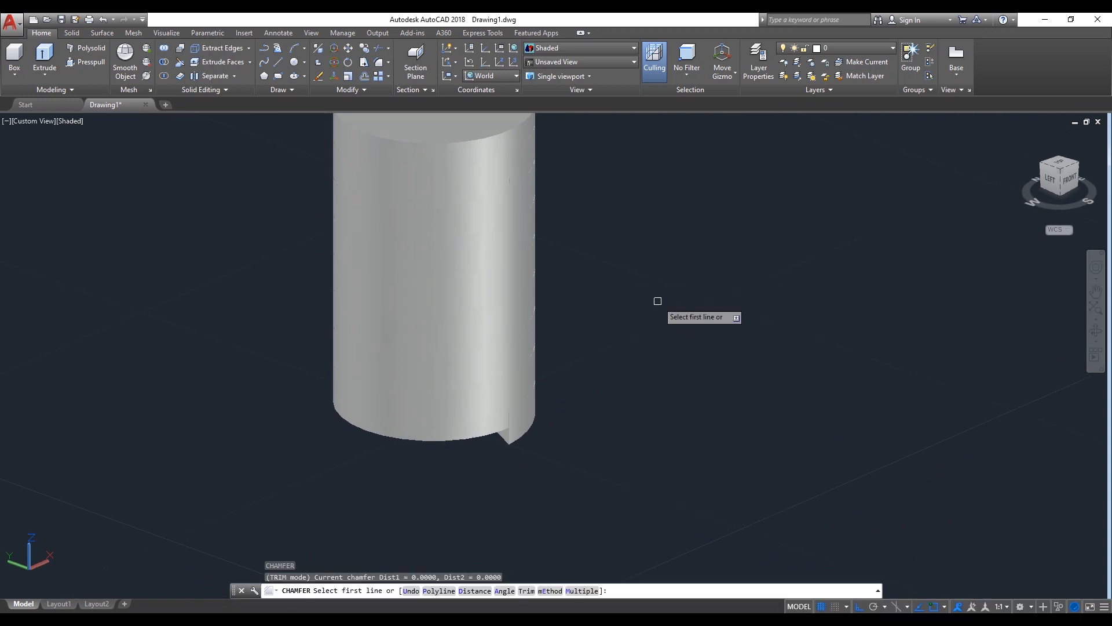
{"action": "left_click", "coordinate": [476, 439]}
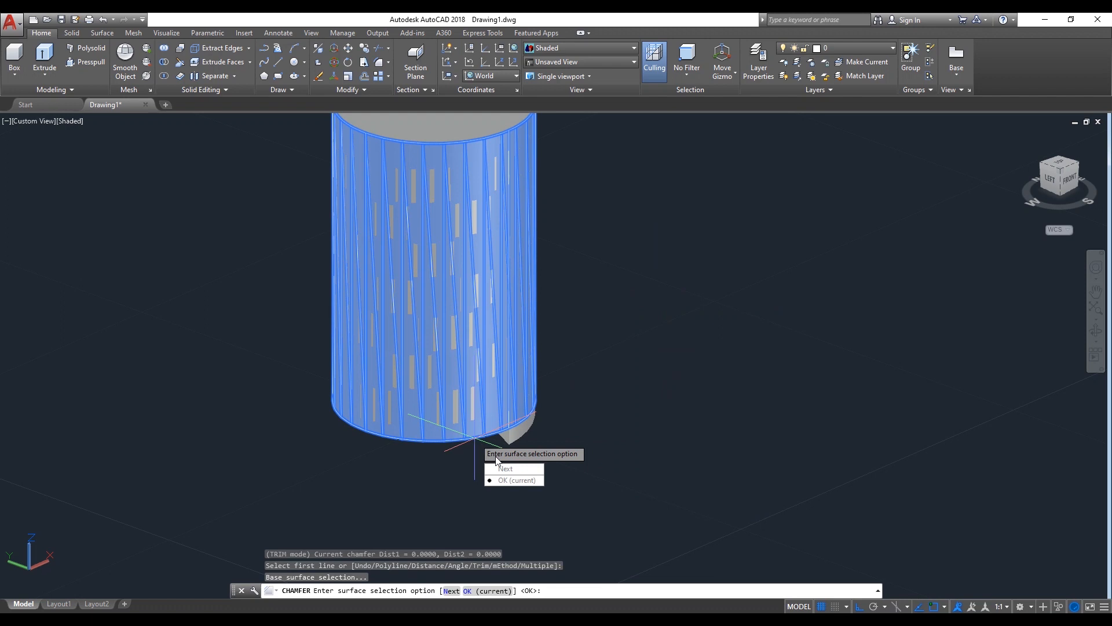
{"action": "key", "text": "Return"}
{"action": "type", "text": "1"}
{"action": "key", "text": "Return"}
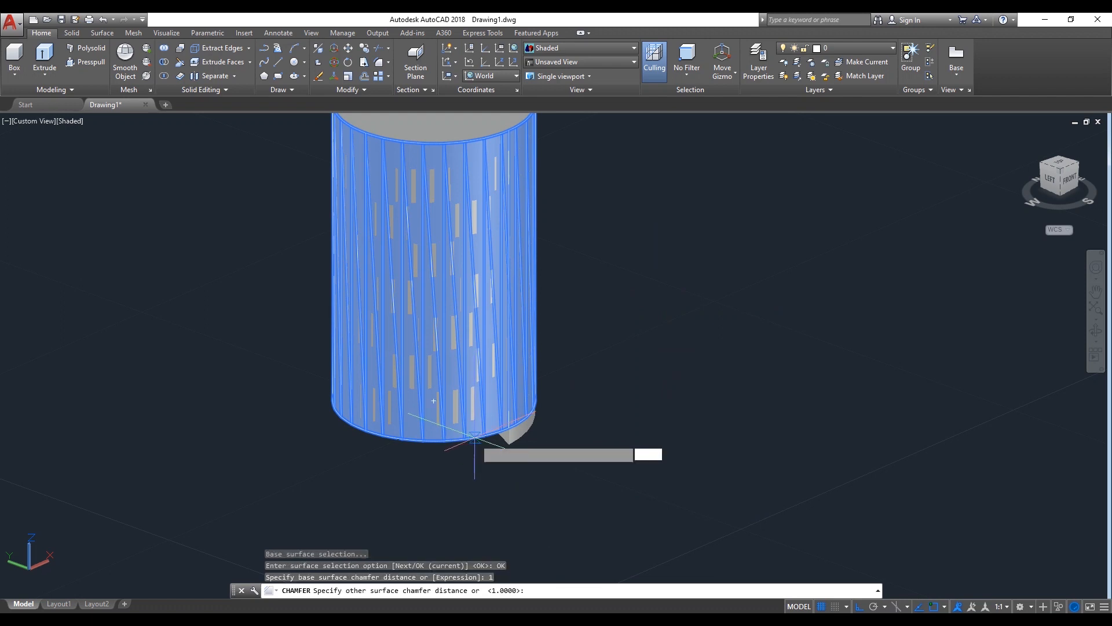
{"action": "key", "text": "Return"}
{"action": "left_click", "coordinate": [475, 439]}
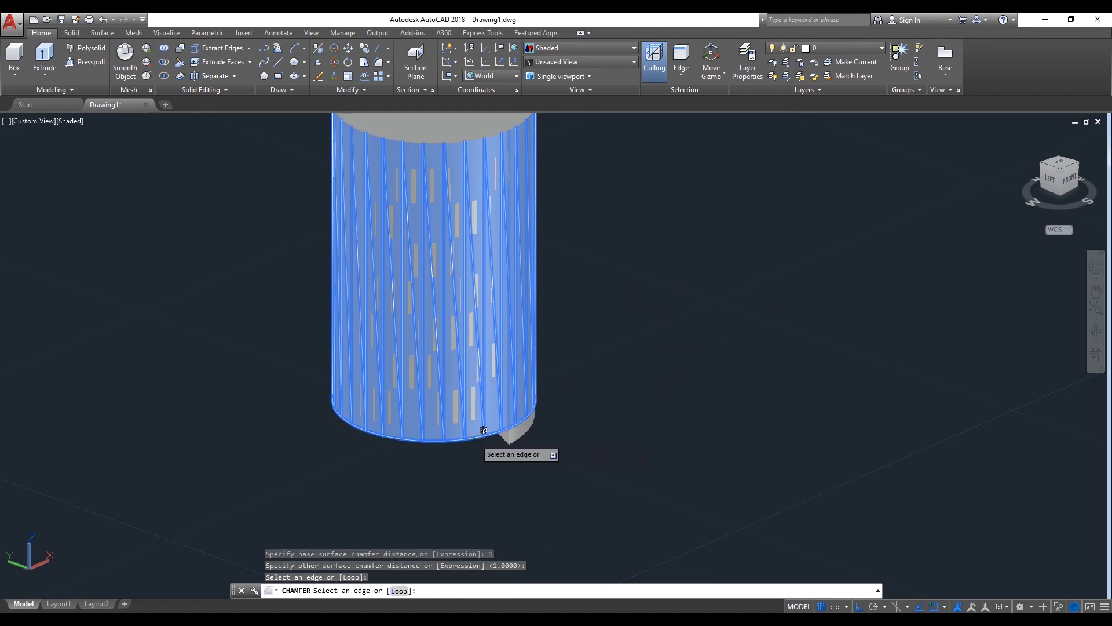
{"action": "key", "text": "Return"}
- Subtract the 7-turn coil and the half-turn coil from the chamfered cylinder
{"action": "scroll", "coordinate": [530, 440], "scroll_direction": "down", "scroll_amount": 2}
{"action": "type", "text": "su"}
{"action": "key", "text": "Return"}
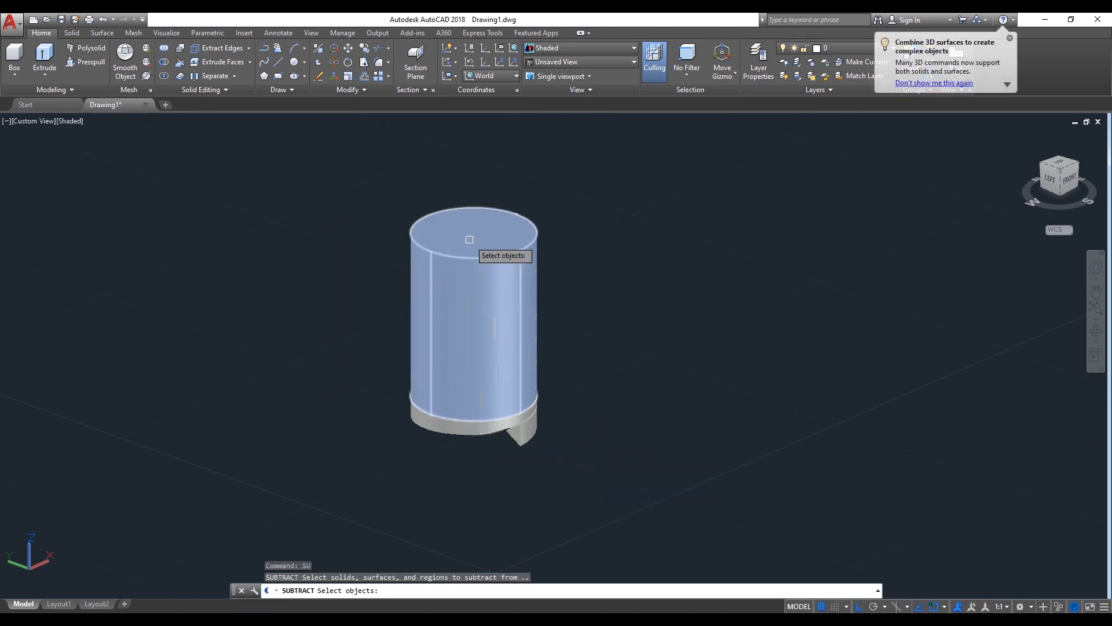
{"action": "left_click", "coordinate": [469, 239]}
{"action": "key", "text": "Return"}
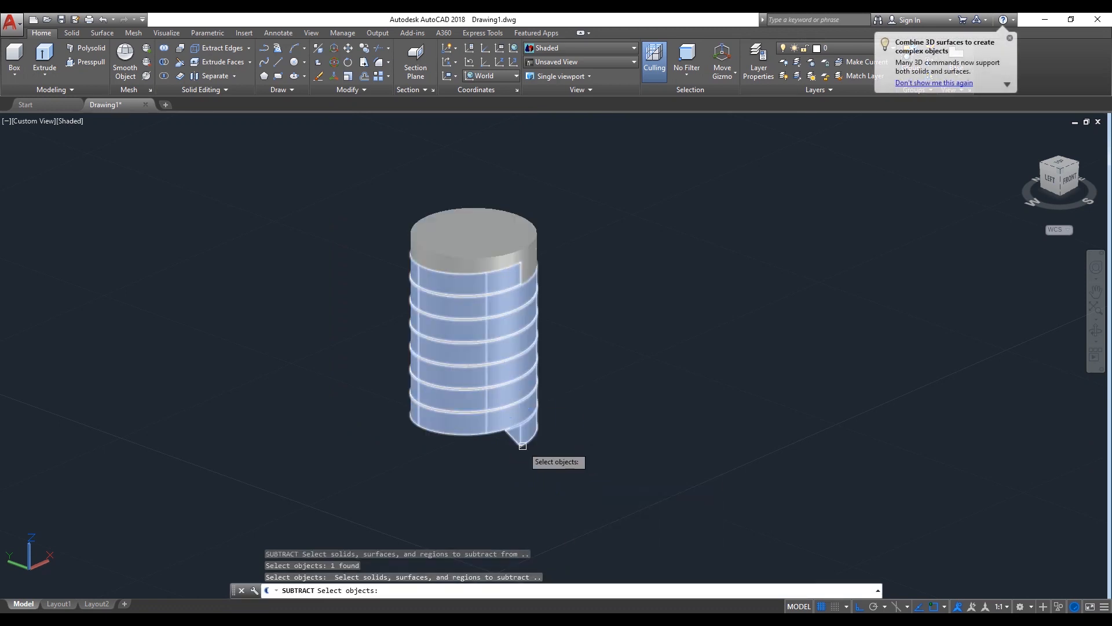
{"action": "left_click", "coordinate": [523, 446]}
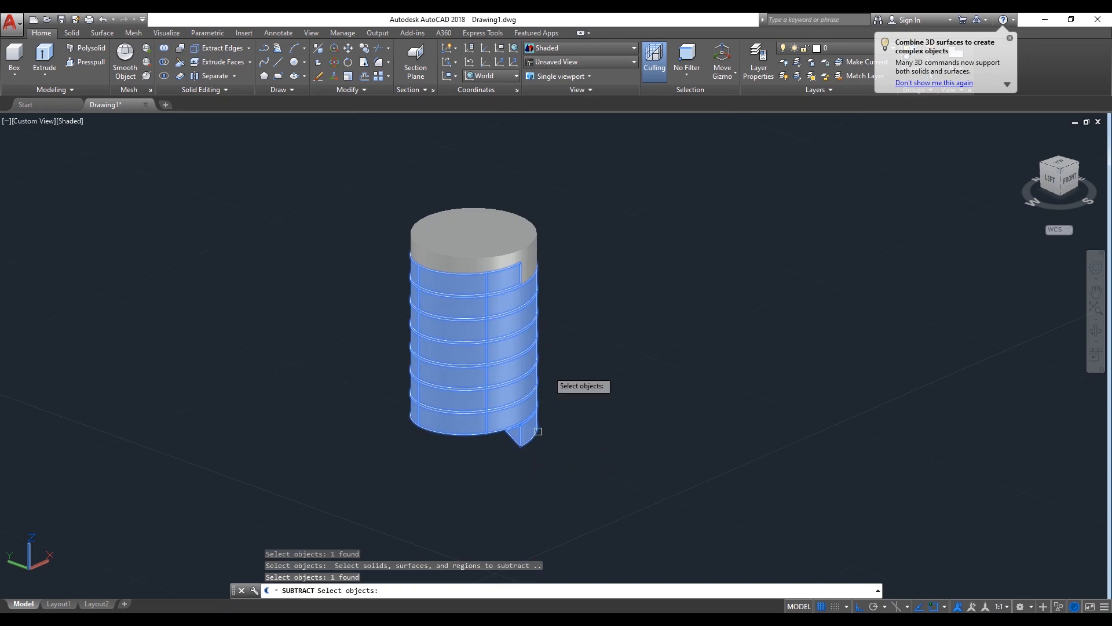
{"action": "left_click", "coordinate": [526, 267]}
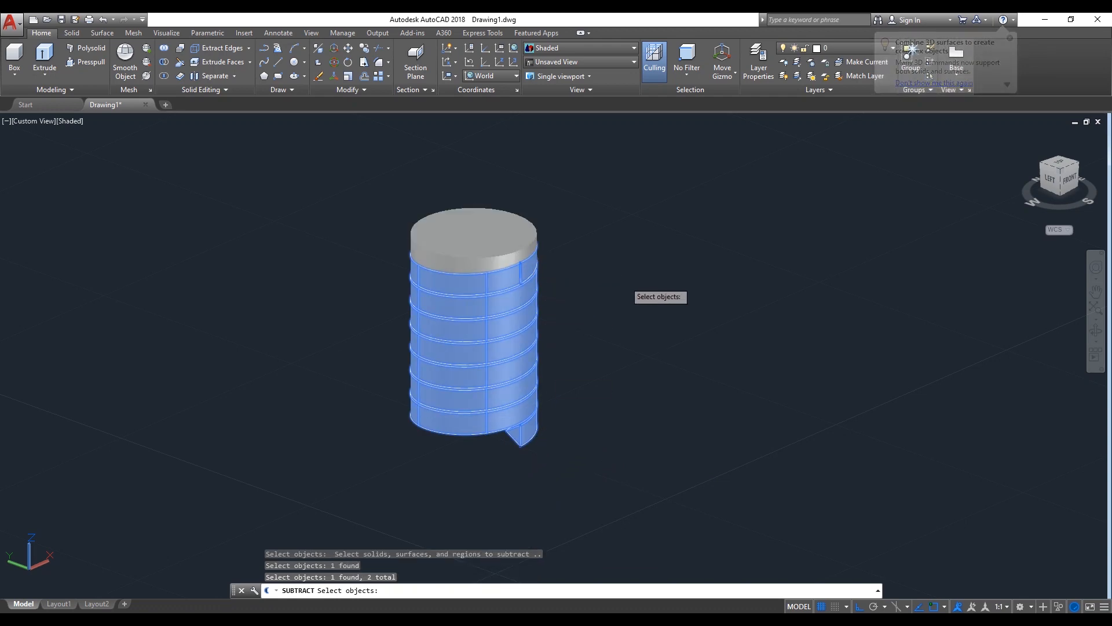
{"action": "key", "text": "Return"}
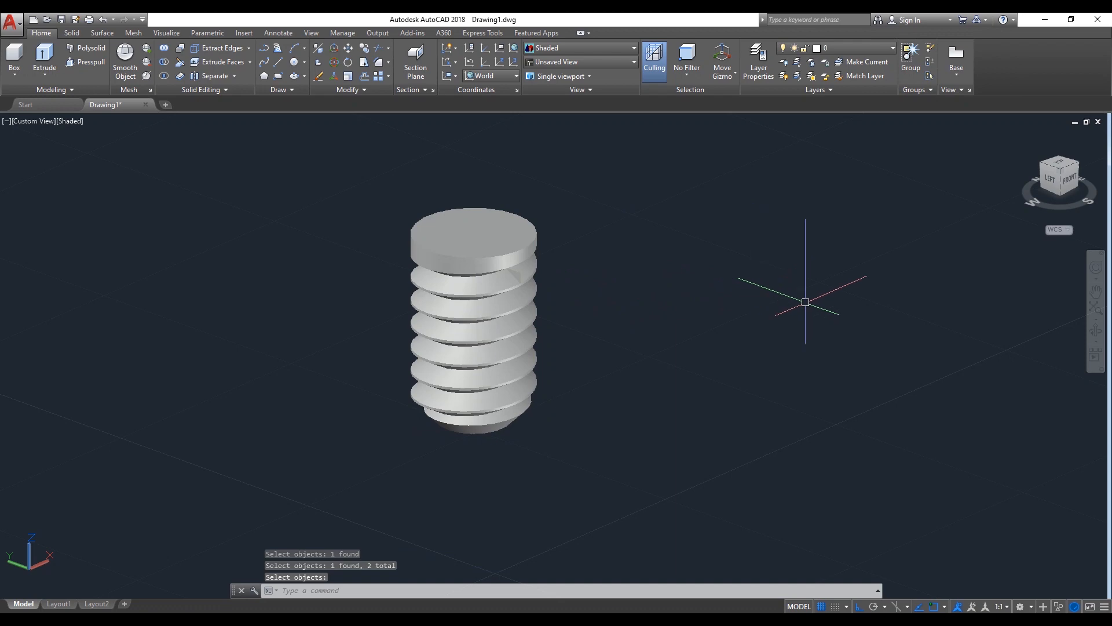
- Orbit and zoom the model to examine where the two thread cuts meet near the cylinder's upper end
{"action": "left_click", "coordinate": [1097, 330]}
{"action": "left_click_drag", "start_coordinate": [680, 380], "coordinate": [999, 327]}
{"action": "left_click_drag", "start_coordinate": [796, 242], "coordinate": [780, 336]}
{"action": "scroll", "coordinate": [685, 283], "scroll_direction": "up", "scroll_amount": 11}
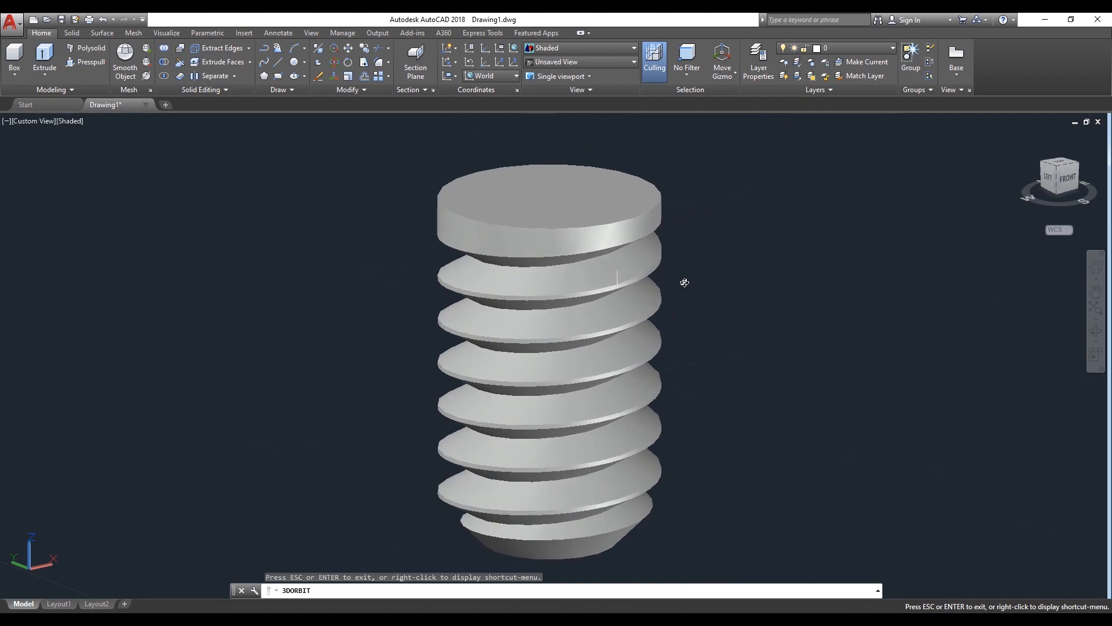
{"action": "left_click_drag", "start_coordinate": [624, 278], "coordinate": [706, 298]}
{"action": "right_click", "coordinate": [702, 200]}
{"action": "left_click", "coordinate": [729, 207]}
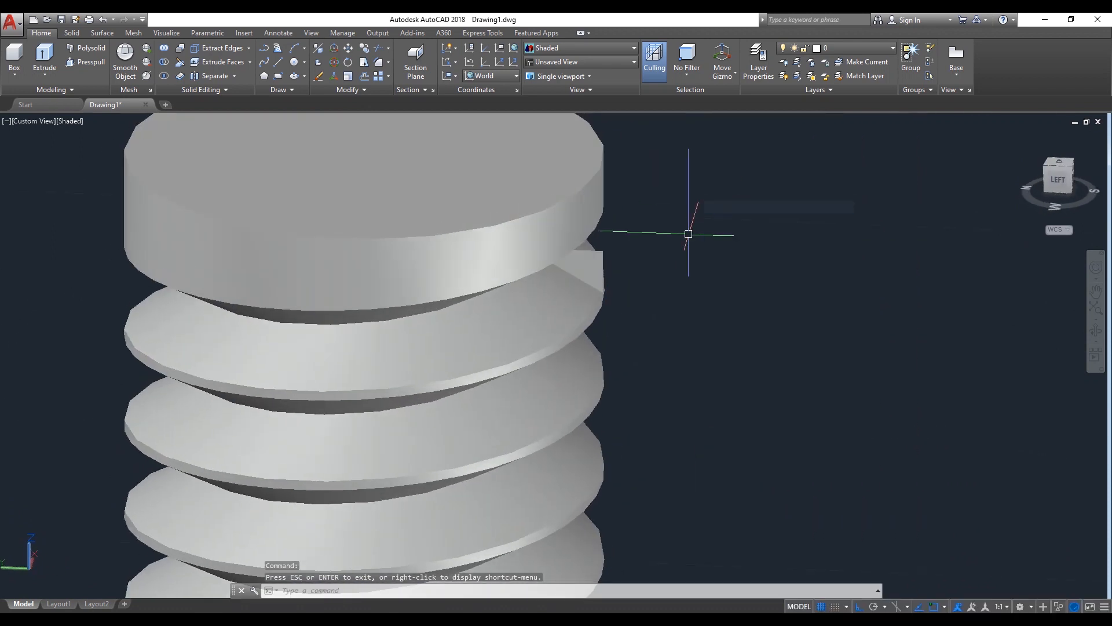
- Undo the orbit and the coil subtraction, and set the visual style to 2D Wireframe
{"action": "key", "text": "ctrl+z"}
{"action": "key", "text": "ctrl+z"}
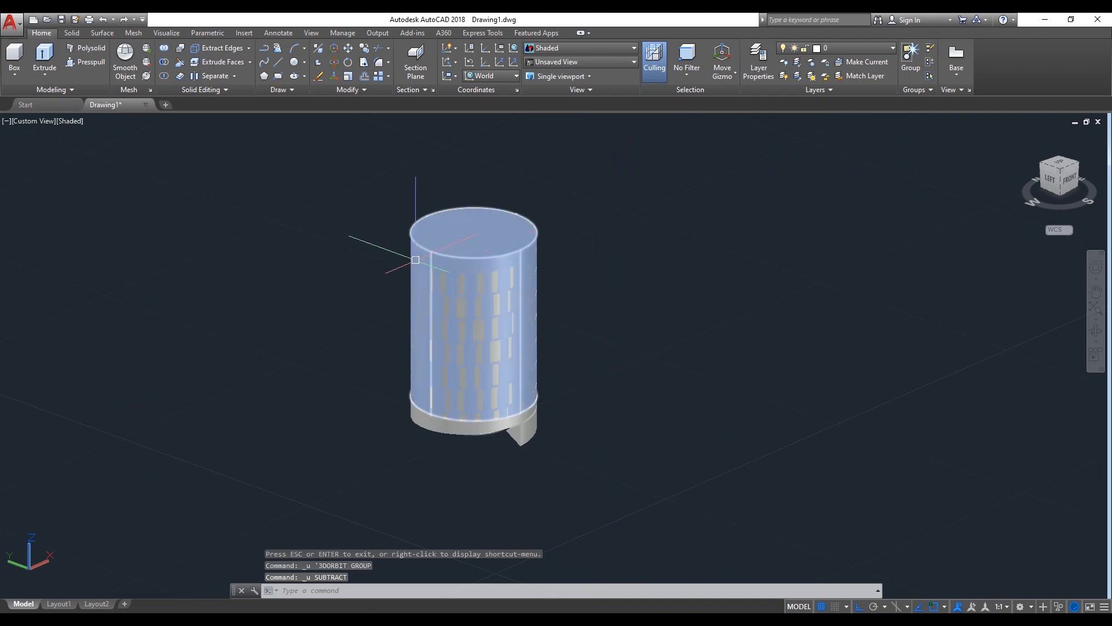
{"action": "left_click", "coordinate": [67, 121]}
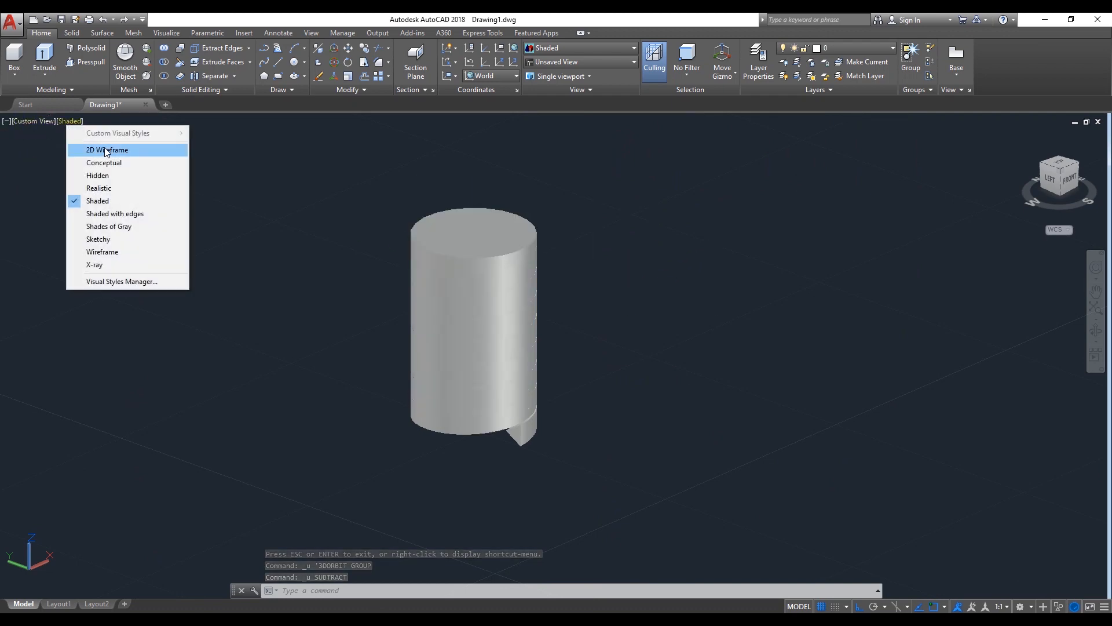
{"action": "left_click", "coordinate": [103, 150]}
{"action": "scroll", "coordinate": [534, 293], "scroll_direction": "up", "scroll_amount": 10}
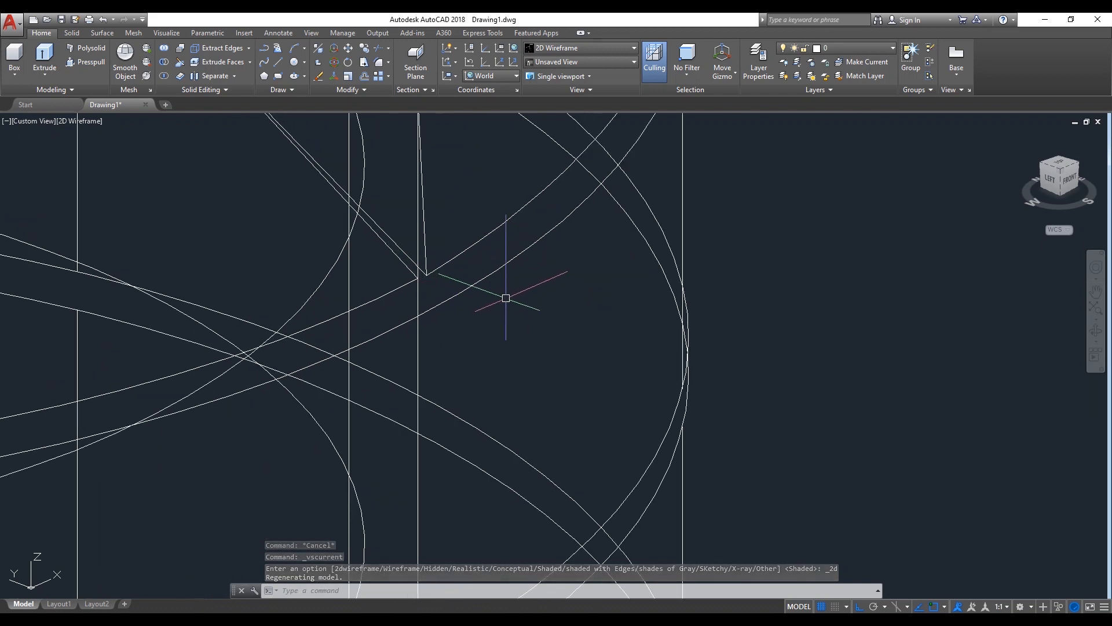
{"action": "scroll", "coordinate": [506, 296], "scroll_direction": "down", "scroll_amount": 8}
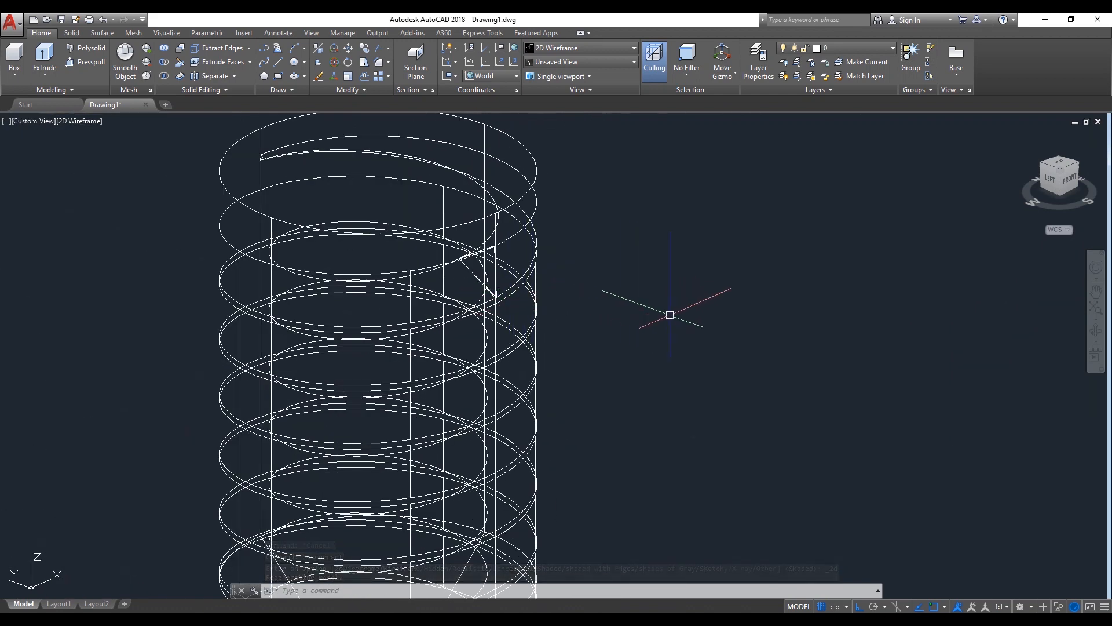
- Rotate the half-turn coil in 3D by 0.5 degrees about the cylinder's vertical centre axis
{"action": "type", "text": "RO"}
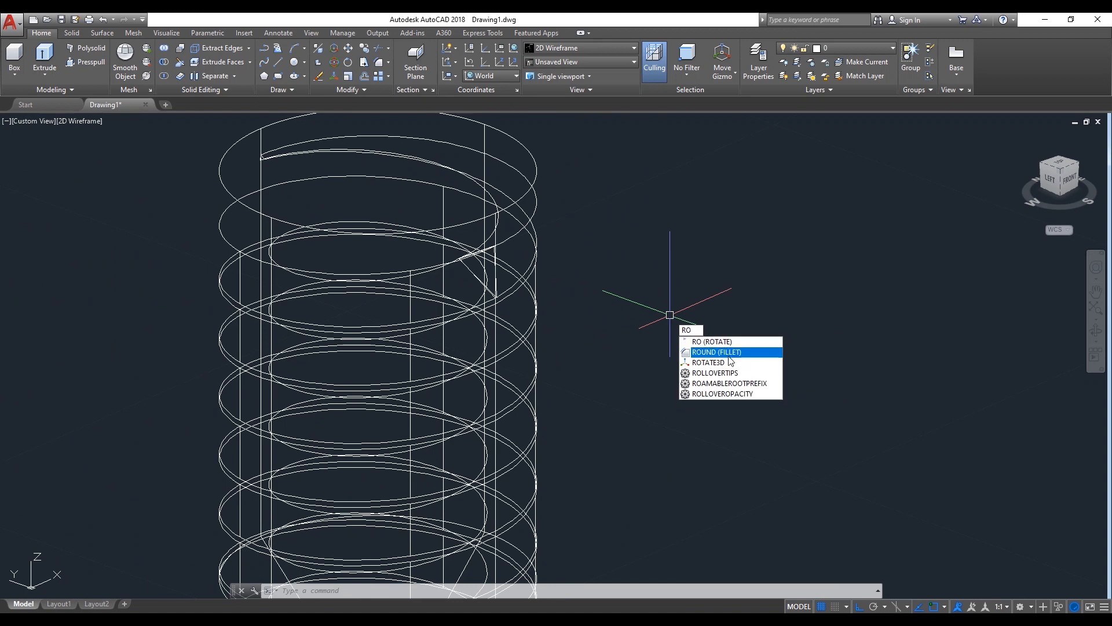
{"action": "left_click", "coordinate": [729, 362]}
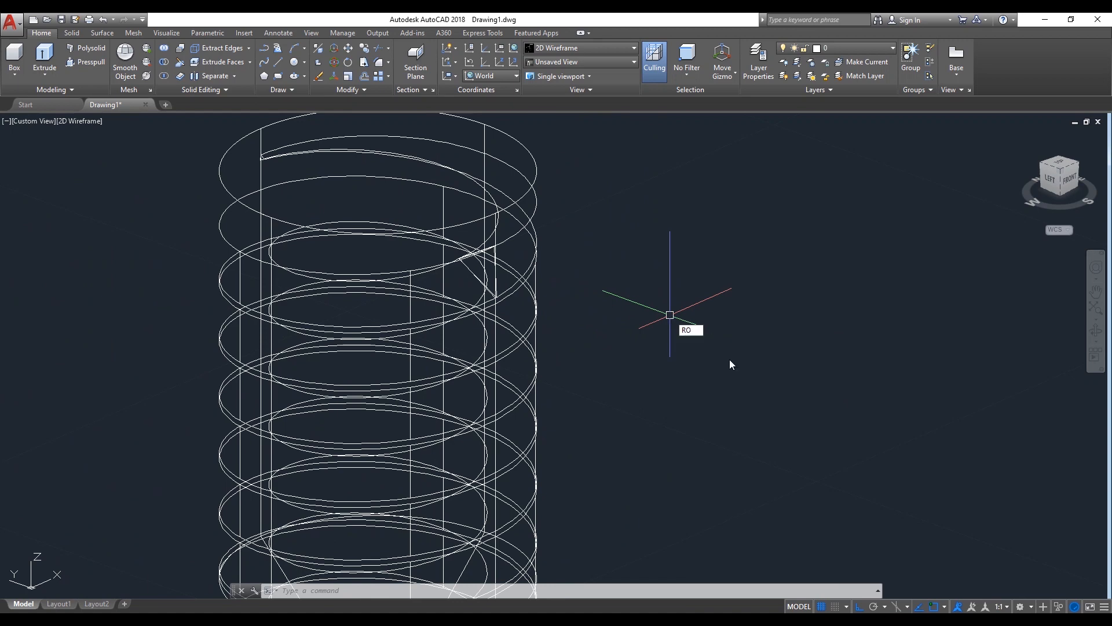
{"action": "left_click", "coordinate": [519, 235]}
{"action": "key", "text": "Return"}
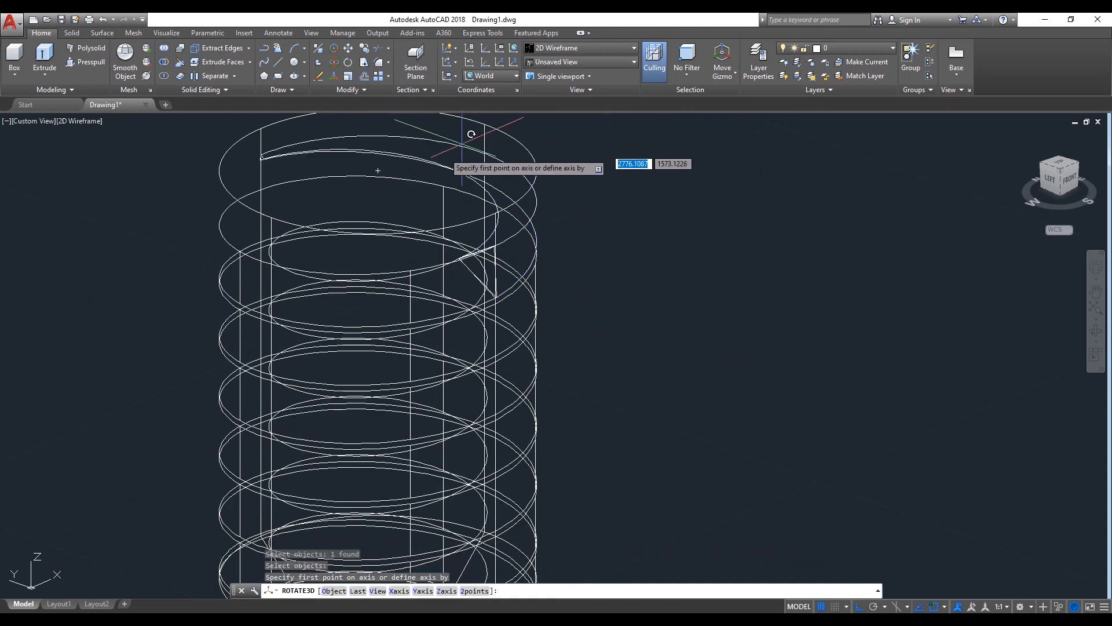
{"action": "left_click", "coordinate": [382, 159]}
{"action": "scroll", "coordinate": [383, 174], "scroll_direction": "down", "scroll_amount": 5}
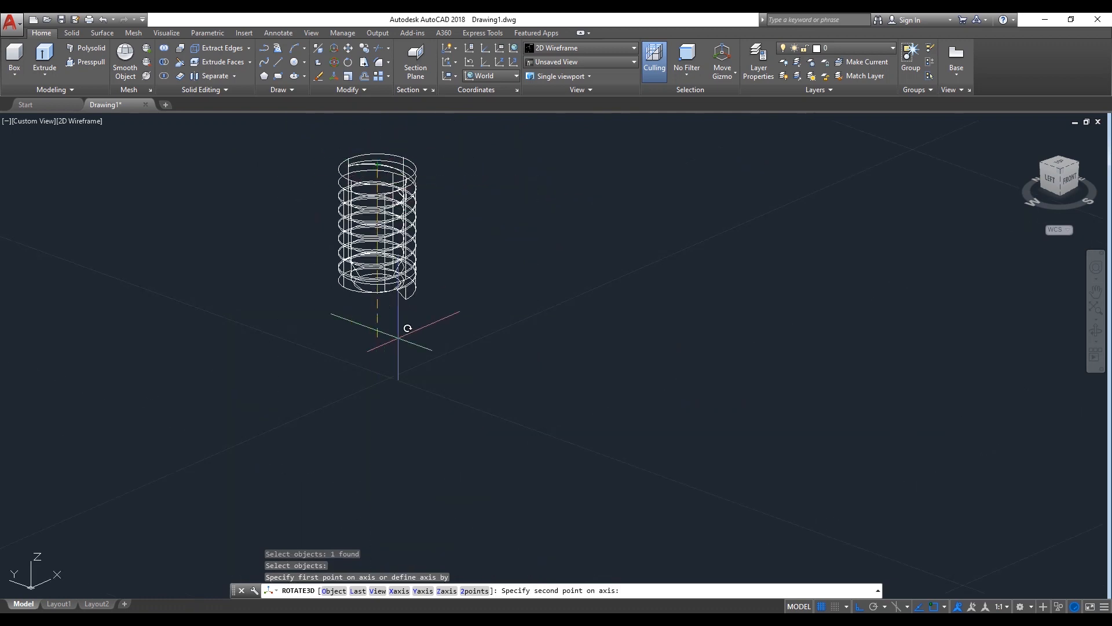
{"action": "left_click", "coordinate": [386, 363]}
{"action": "type", "text": ".5"}
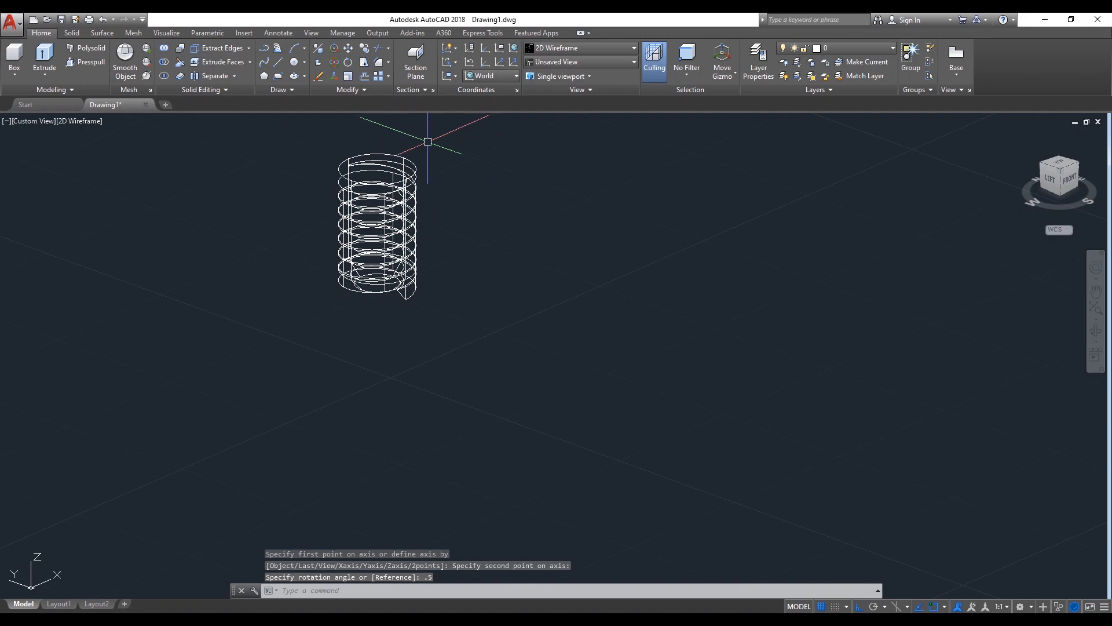
- Rotate the half-turn coil another 0.5 degrees in 3D about the same vertical axis through the cylinder's top centre
{"action": "scroll", "coordinate": [400, 232], "scroll_direction": "up", "scroll_amount": 10}
{"action": "scroll", "coordinate": [420, 310], "scroll_direction": "up", "scroll_amount": 3}
{"action": "scroll", "coordinate": [411, 341], "scroll_direction": "down", "scroll_amount": 2}
{"action": "key", "text": "Return"}
{"action": "left_click", "coordinate": [464, 329]}
{"action": "scroll", "coordinate": [485, 316], "scroll_direction": "down", "scroll_amount": 6}
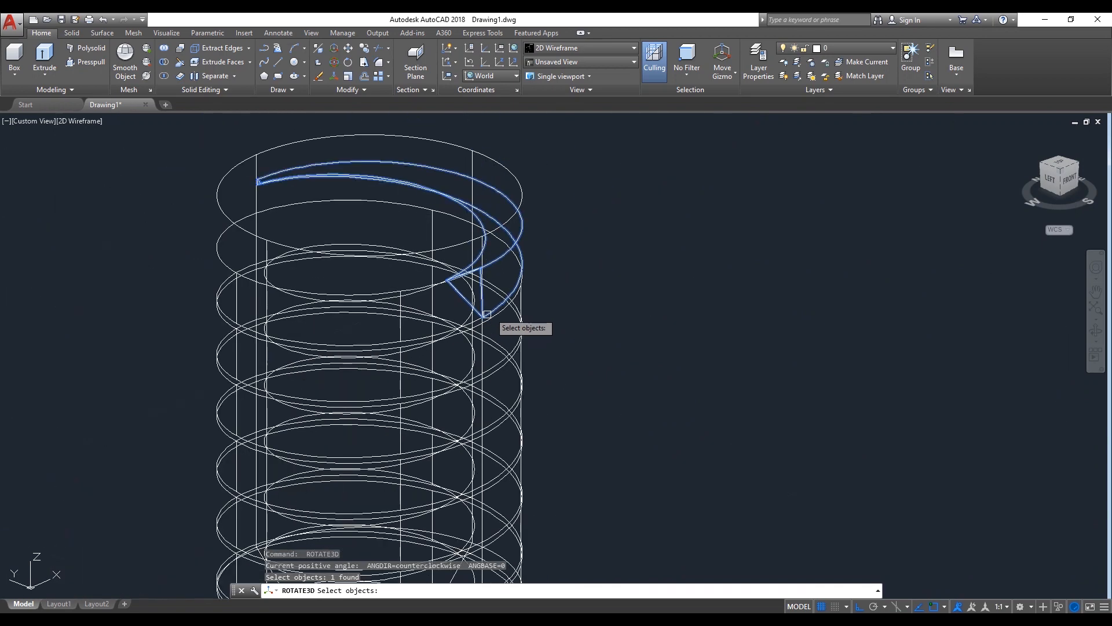
{"action": "scroll", "coordinate": [457, 318], "scroll_direction": "up", "scroll_amount": 8}
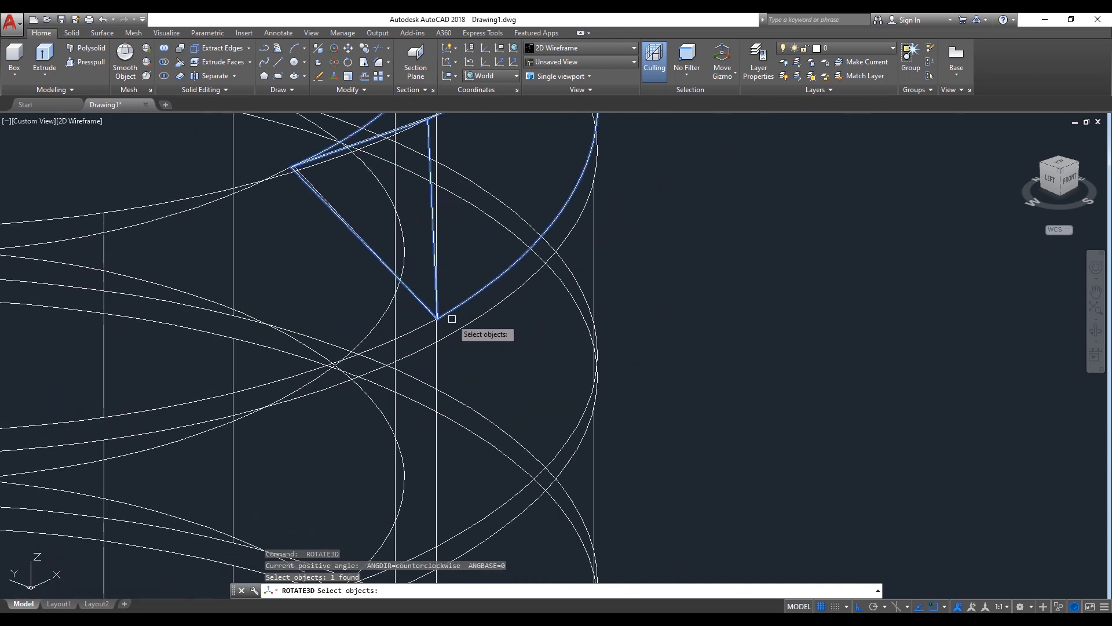
{"action": "scroll", "coordinate": [438, 318], "scroll_direction": "down", "scroll_amount": 7}
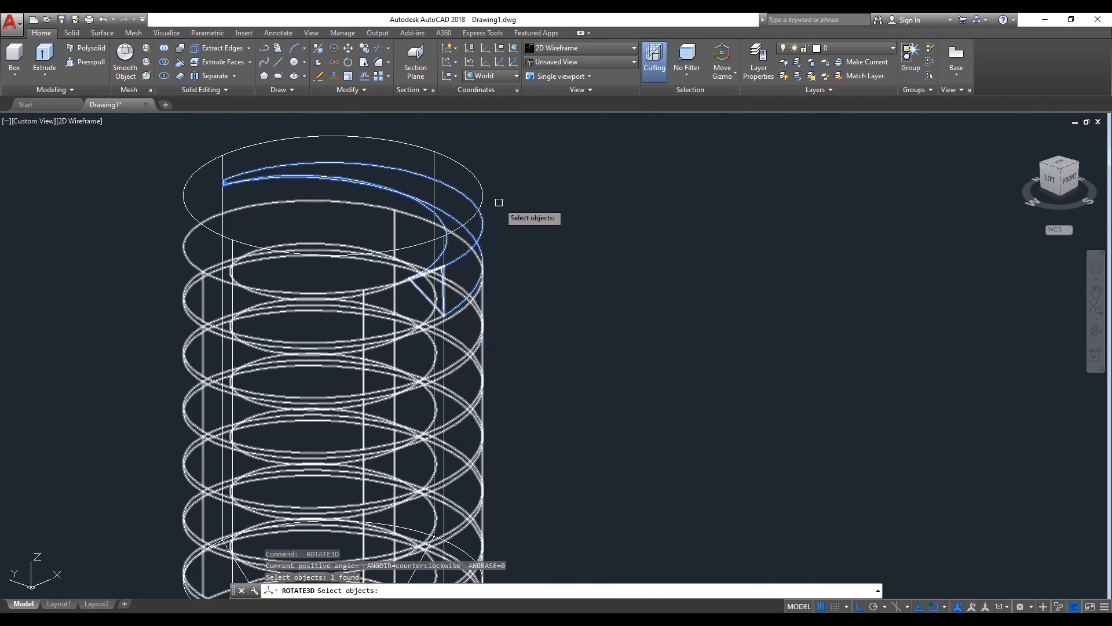
{"action": "key", "text": "Return"}
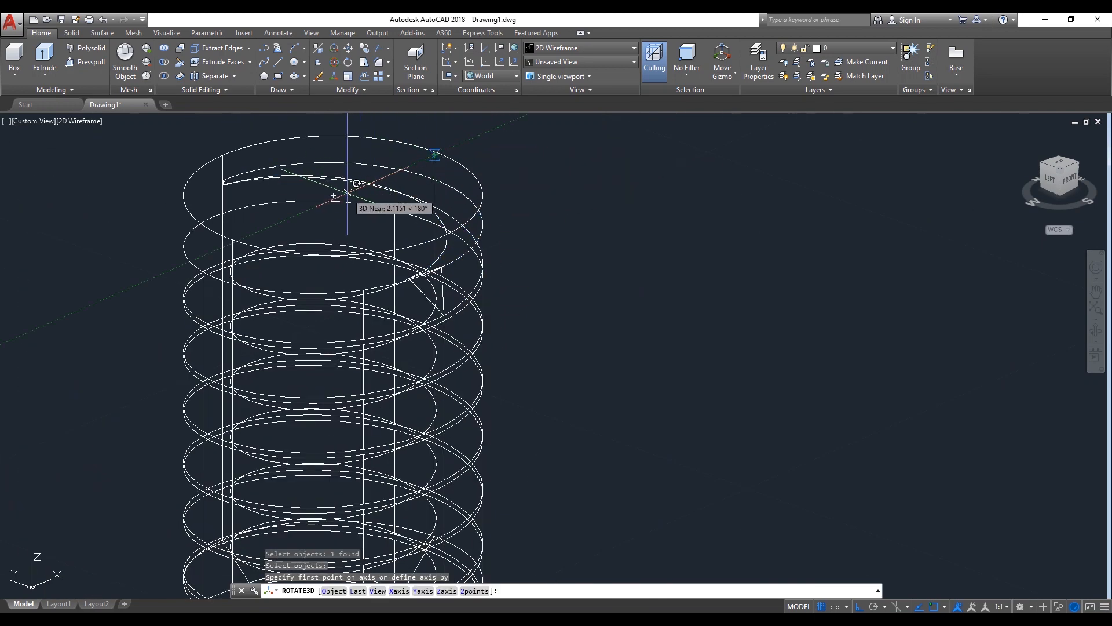
{"action": "left_click", "coordinate": [333, 193]}
{"action": "scroll", "coordinate": [332, 186], "scroll_direction": "down", "scroll_amount": 5}
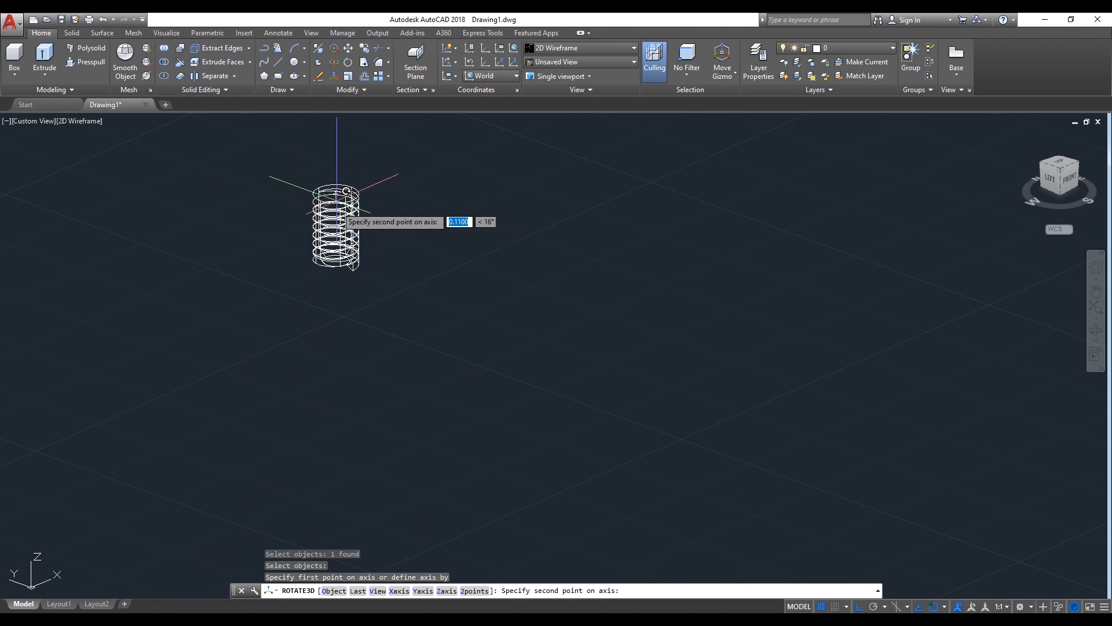
{"action": "left_click", "coordinate": [335, 306]}
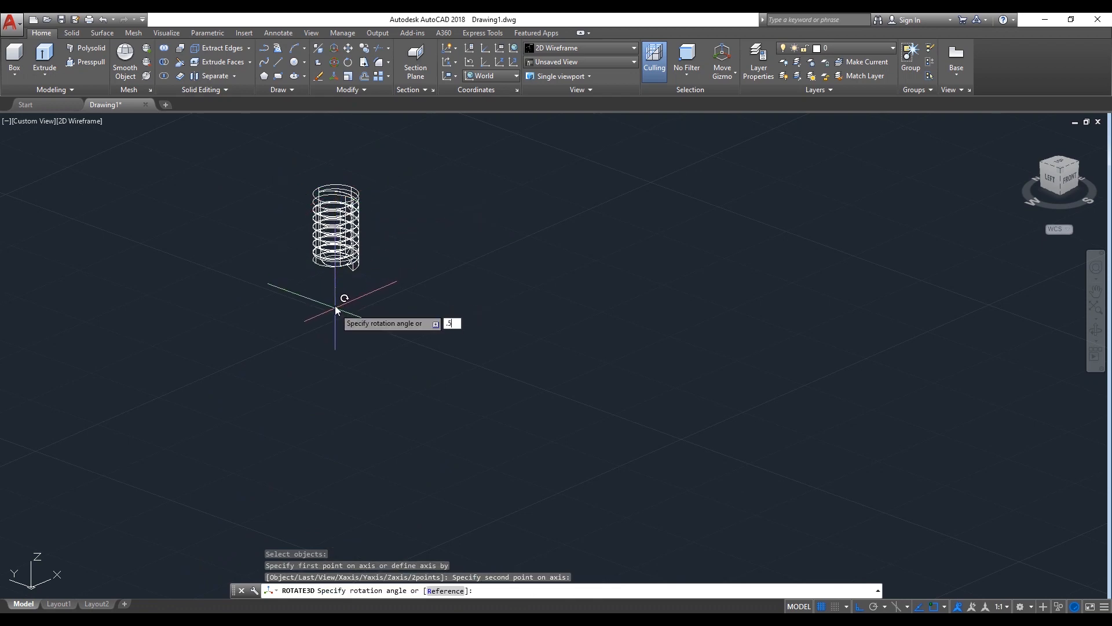
{"action": "key", "text": "Return"}
{"action": "scroll", "coordinate": [349, 223], "scroll_direction": "up", "scroll_amount": 8}
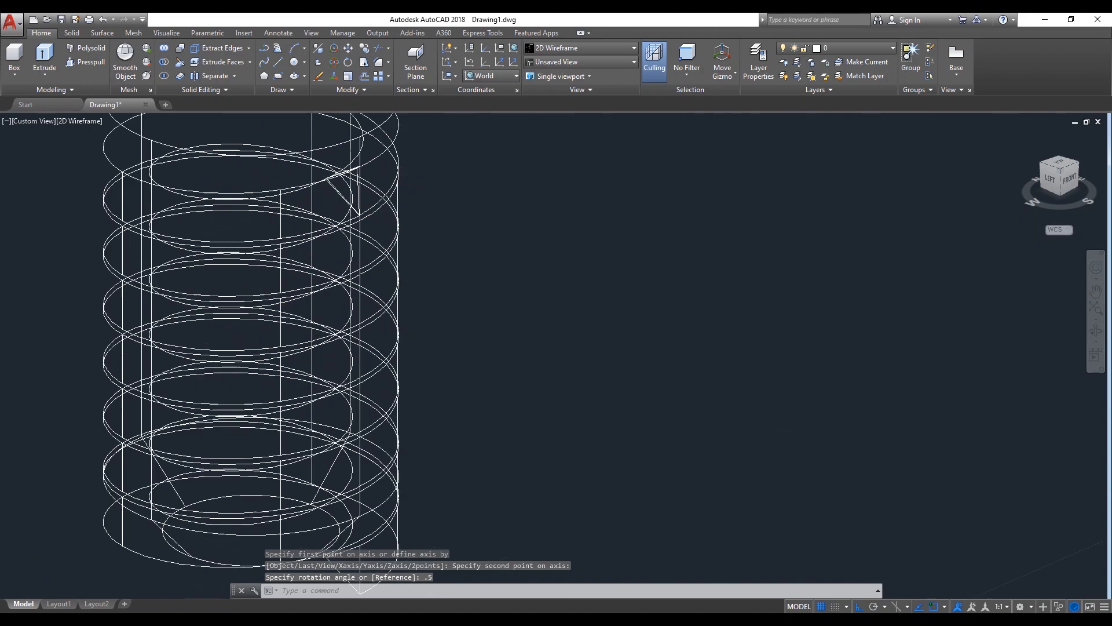
{"action": "scroll", "coordinate": [349, 223], "scroll_direction": "down", "scroll_amount": 8}
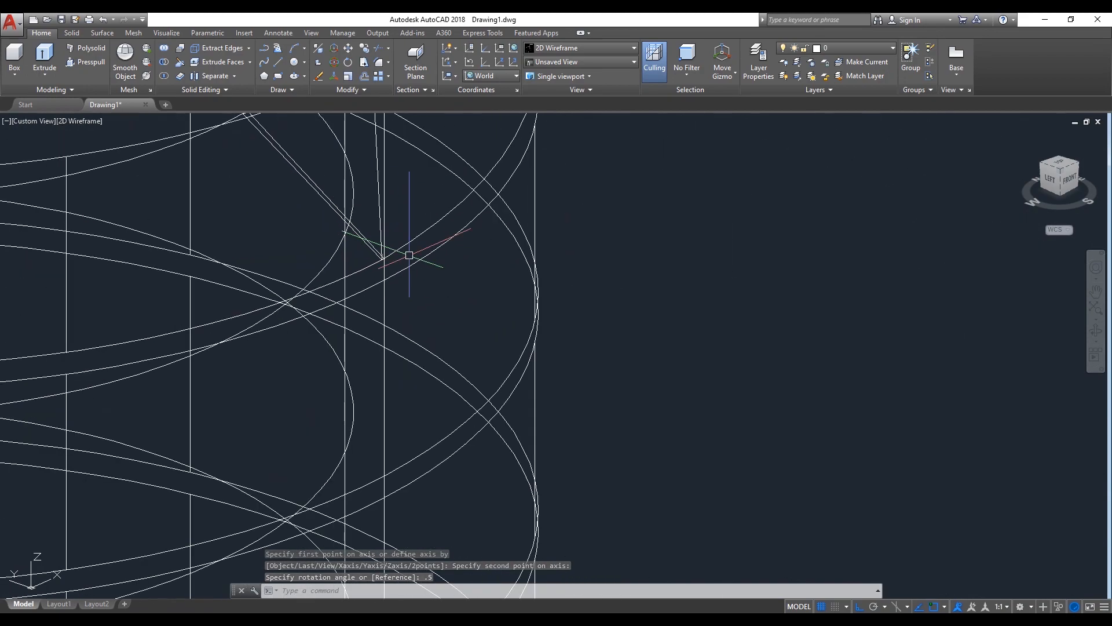
- Set the visual style to Shaded and subtract the 7-turn coil and the rotated half-turn coil from the cylinder
{"action": "left_click", "coordinate": [91, 123]}
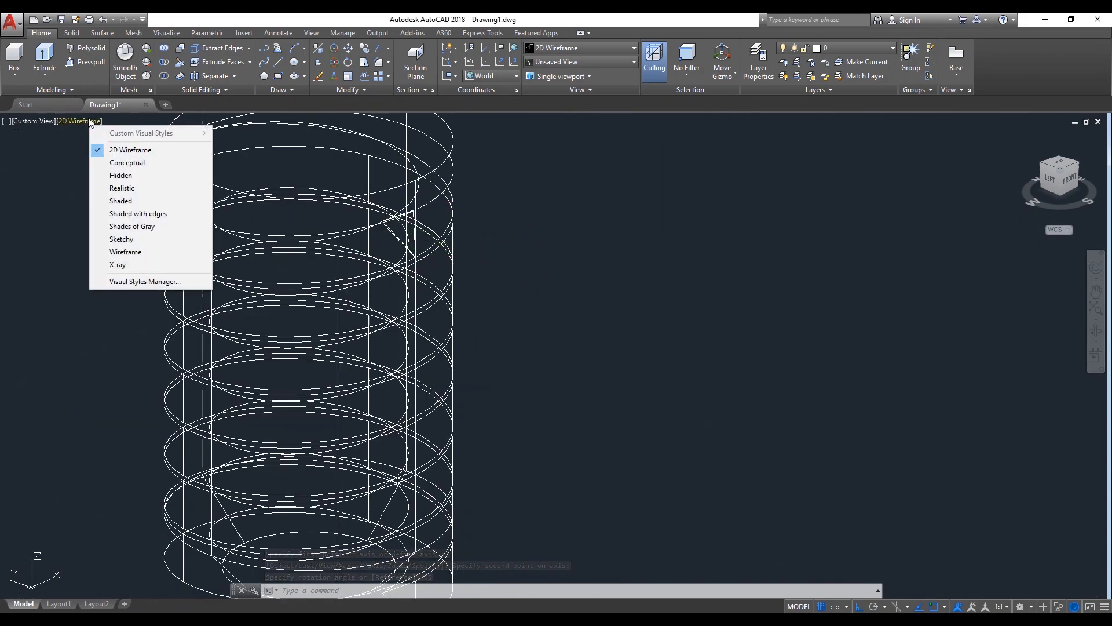
{"action": "left_click", "coordinate": [129, 202]}
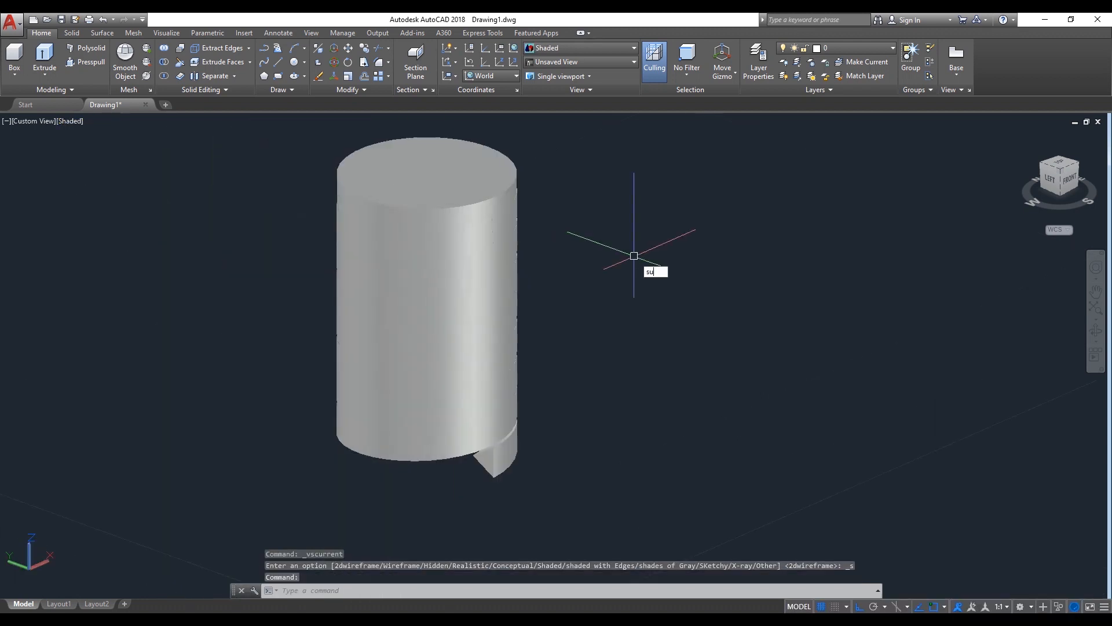
{"action": "key", "text": "Return"}
{"action": "left_click", "coordinate": [454, 172]}
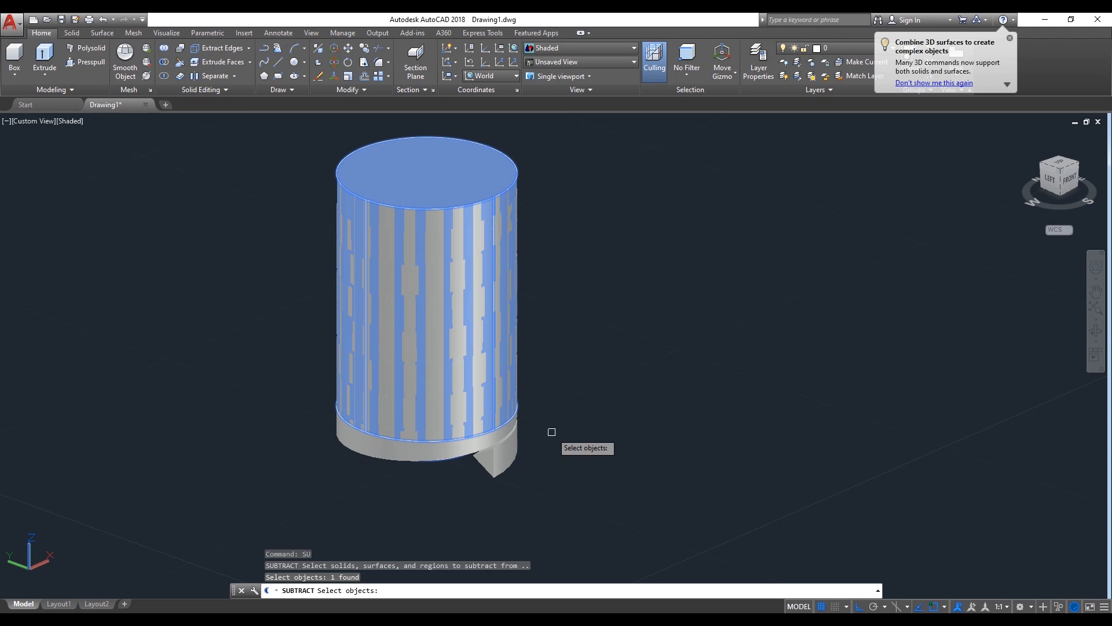
{"action": "key", "text": "Return"}
{"action": "left_click", "coordinate": [499, 471]}
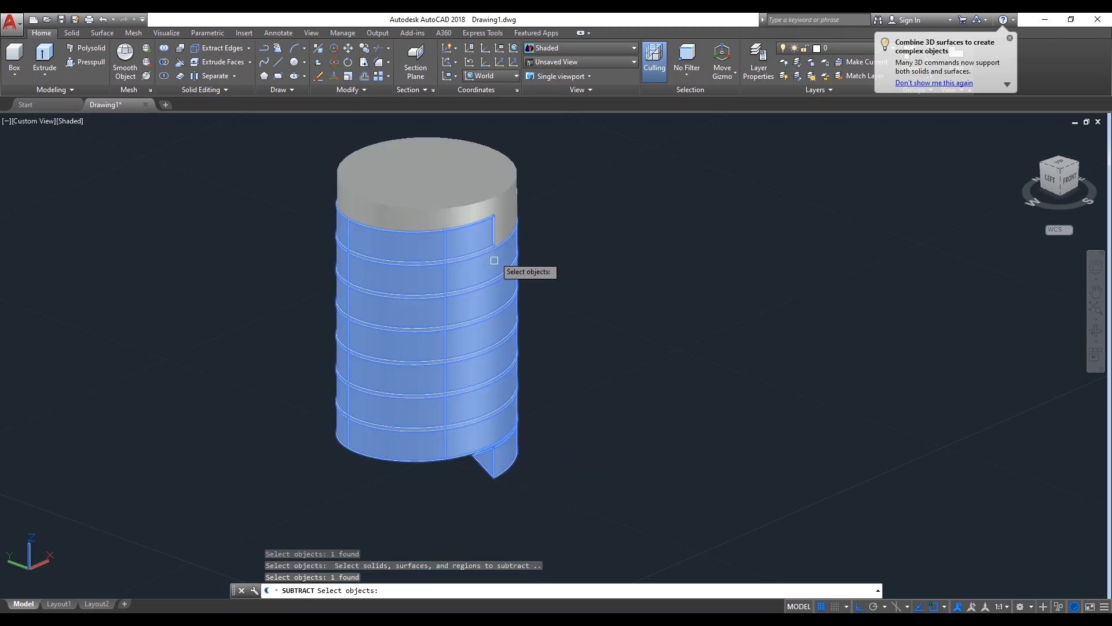
{"action": "left_click", "coordinate": [505, 220]}
{"action": "key", "text": "Return"}
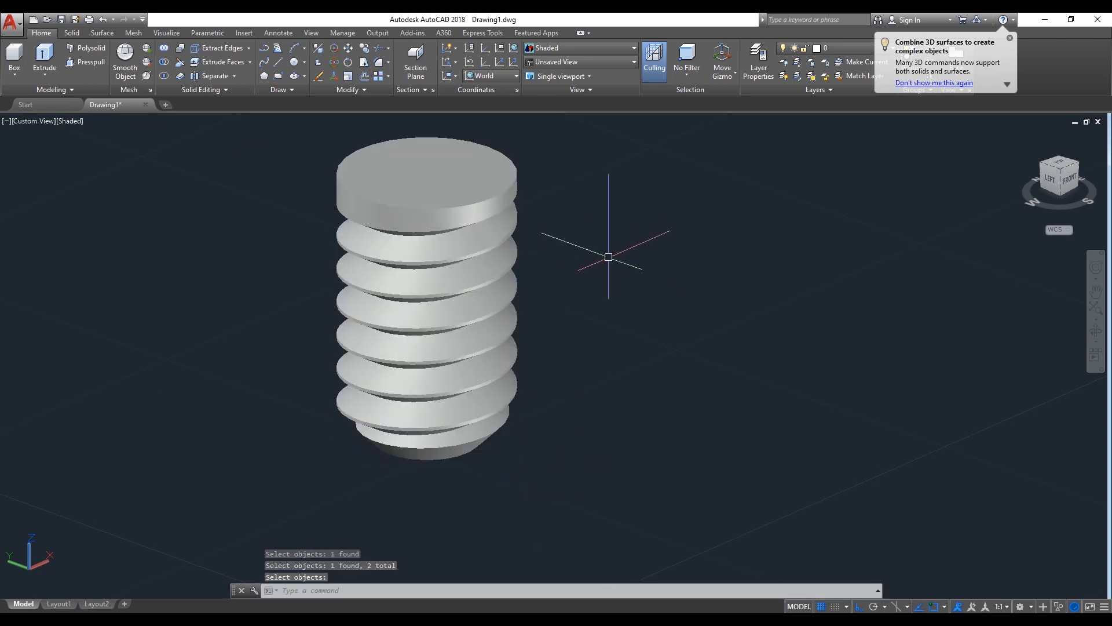
- Orbit the model to examine the cut thread from the cylinder's left side
{"action": "left_click", "coordinate": [1097, 331]}
{"action": "left_click_drag", "start_coordinate": [725, 278], "coordinate": [755, 423]}
{"action": "right_click", "coordinate": [672, 222]}
{"action": "left_click", "coordinate": [699, 230]}
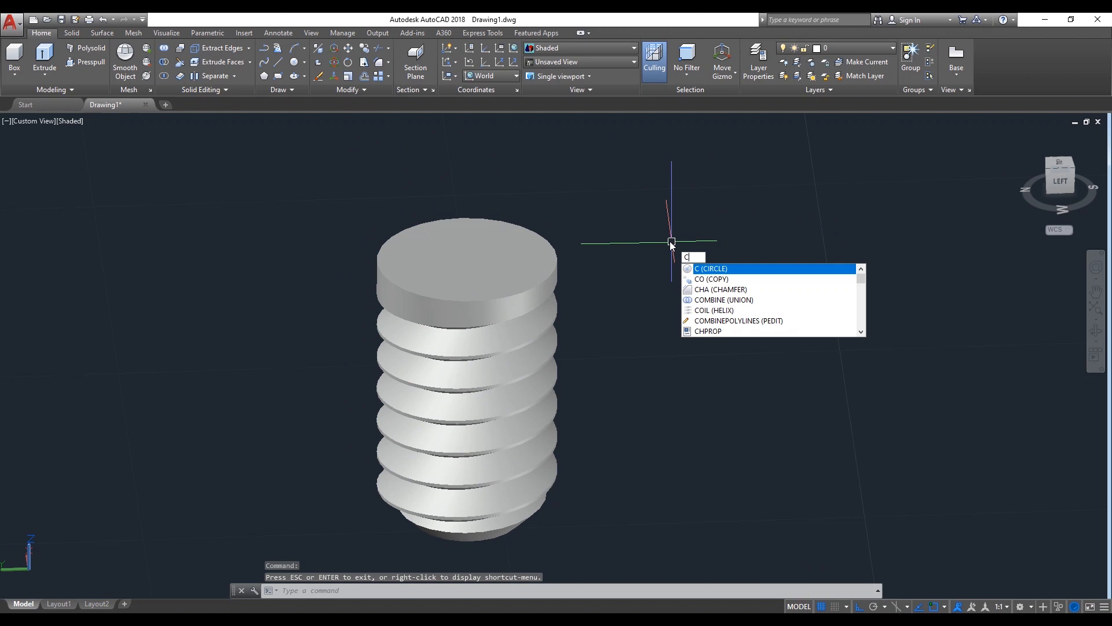
- Set the visual style to 2D Wireframe and switch to the SW Isometric view
{"action": "left_click", "coordinate": [716, 269]}
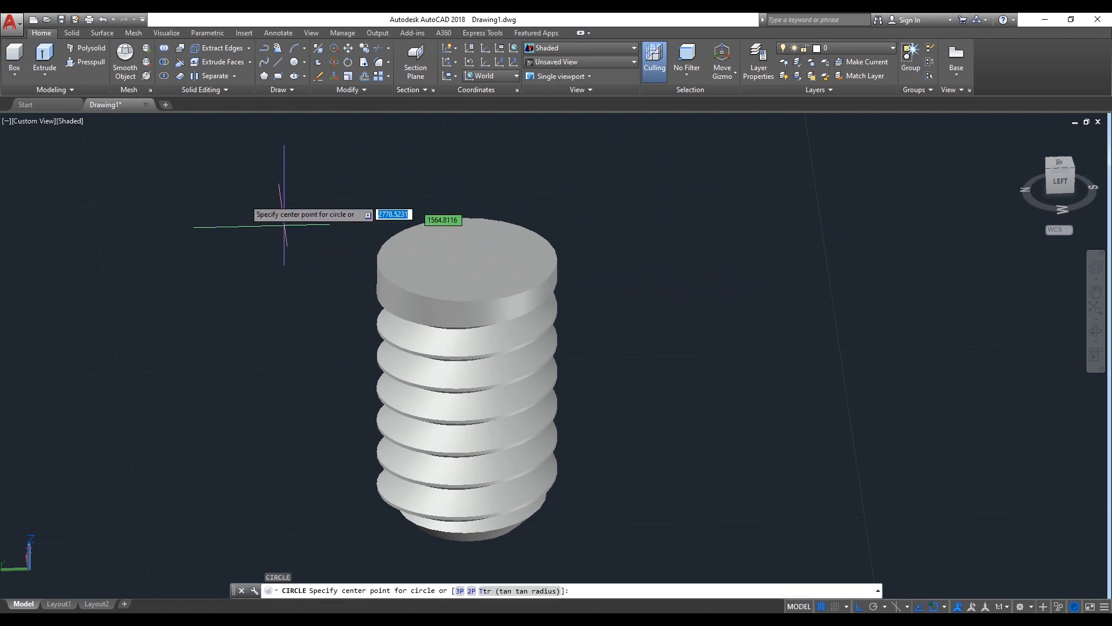
{"action": "key", "text": "Escape"}
{"action": "left_click", "coordinate": [70, 121]}
{"action": "left_click", "coordinate": [93, 149]}
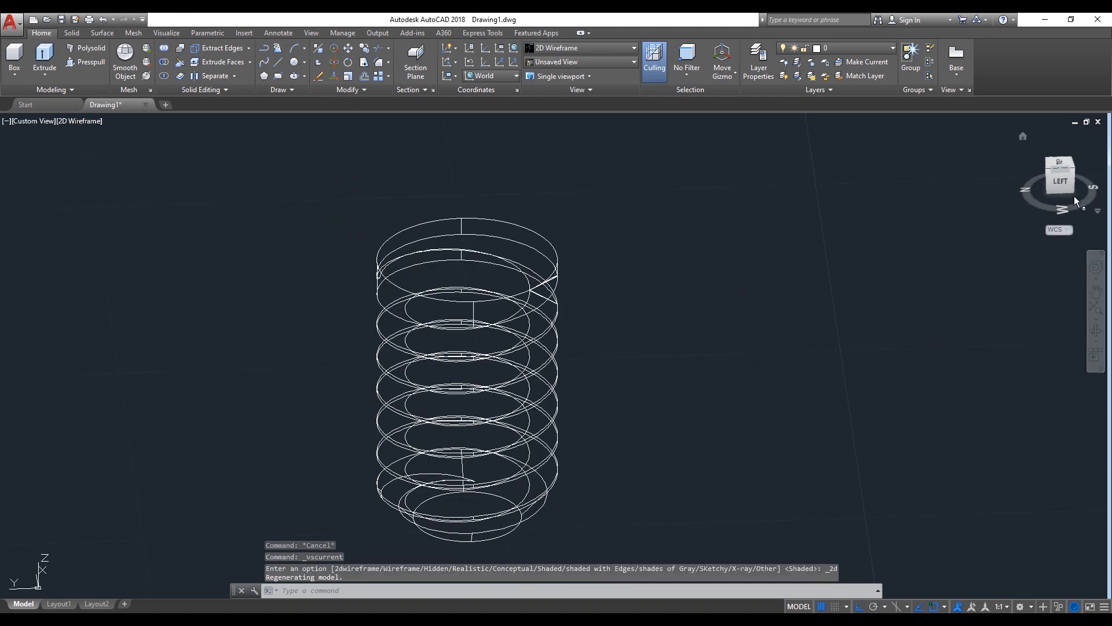
{"action": "left_click", "coordinate": [1073, 168]}
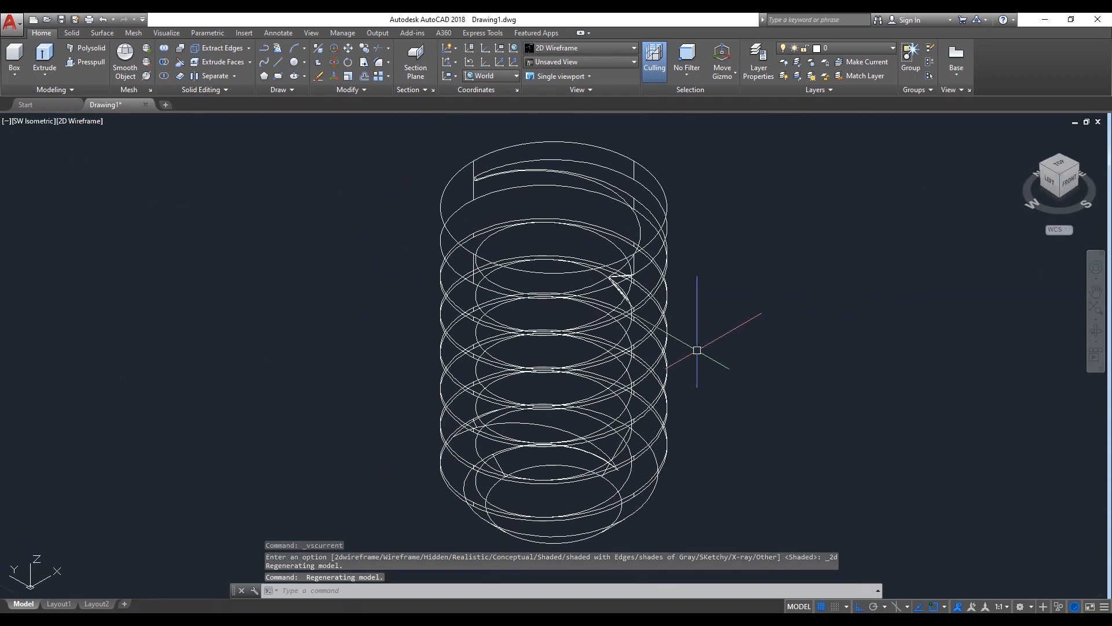
- Draw an 8.5-diameter circle centred on the top face of the threaded cylinder
{"action": "middle_click_drag", "start_coordinate": [771, 347], "coordinate": [672, 346]}
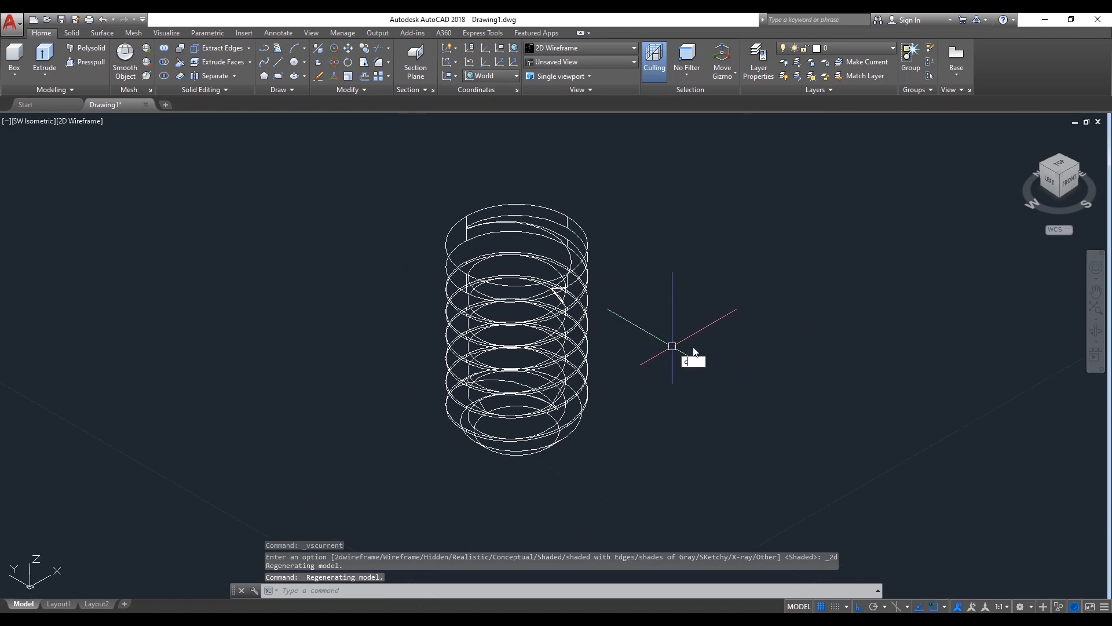
{"action": "key", "text": "Return"}
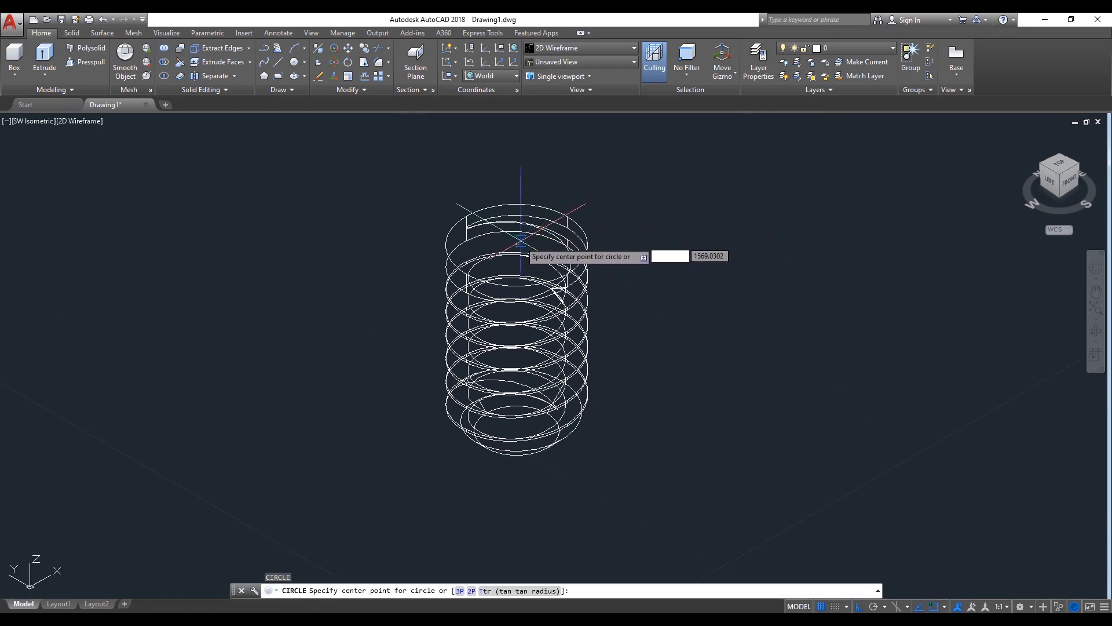
{"action": "scroll", "coordinate": [521, 239], "scroll_direction": "up", "scroll_amount": 4}
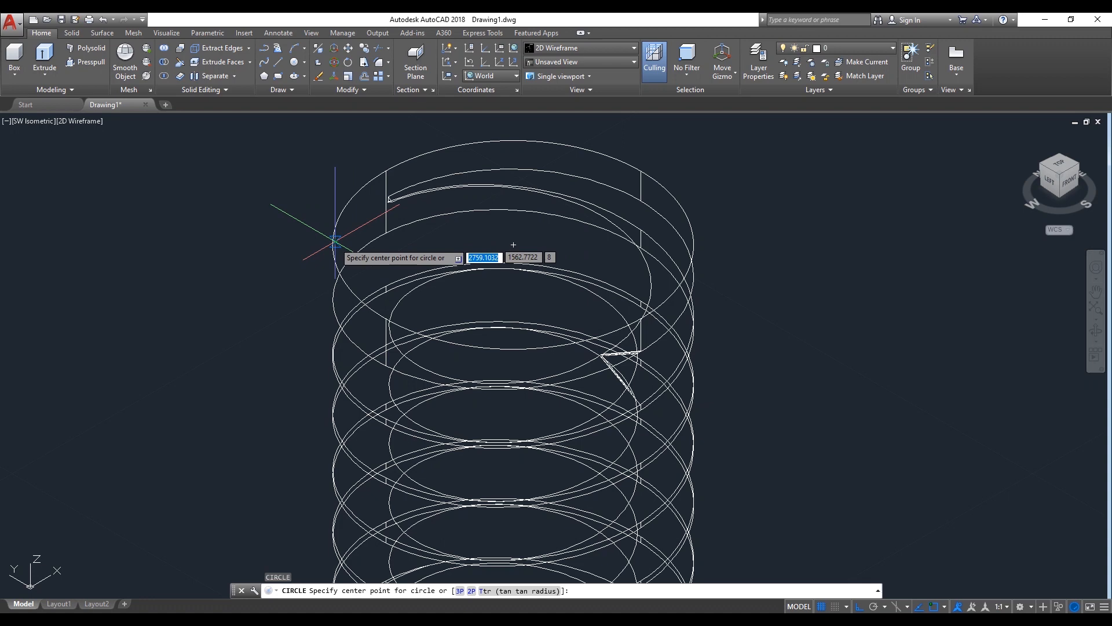
{"action": "left_click", "coordinate": [513, 245]}
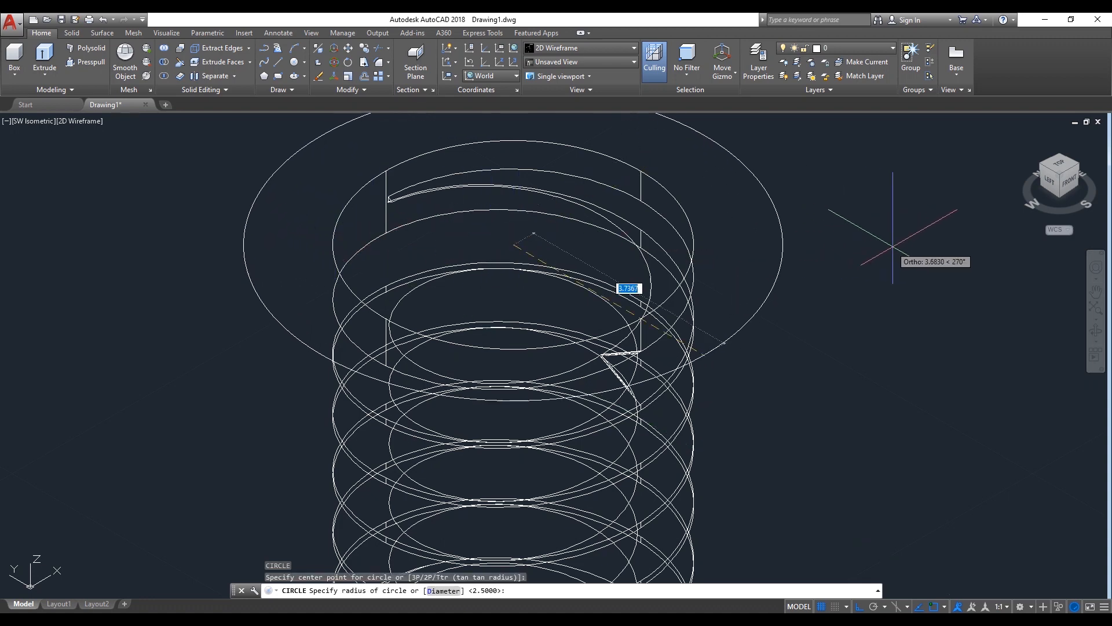
{"action": "scroll", "coordinate": [893, 246], "scroll_direction": "down", "scroll_amount": 5}
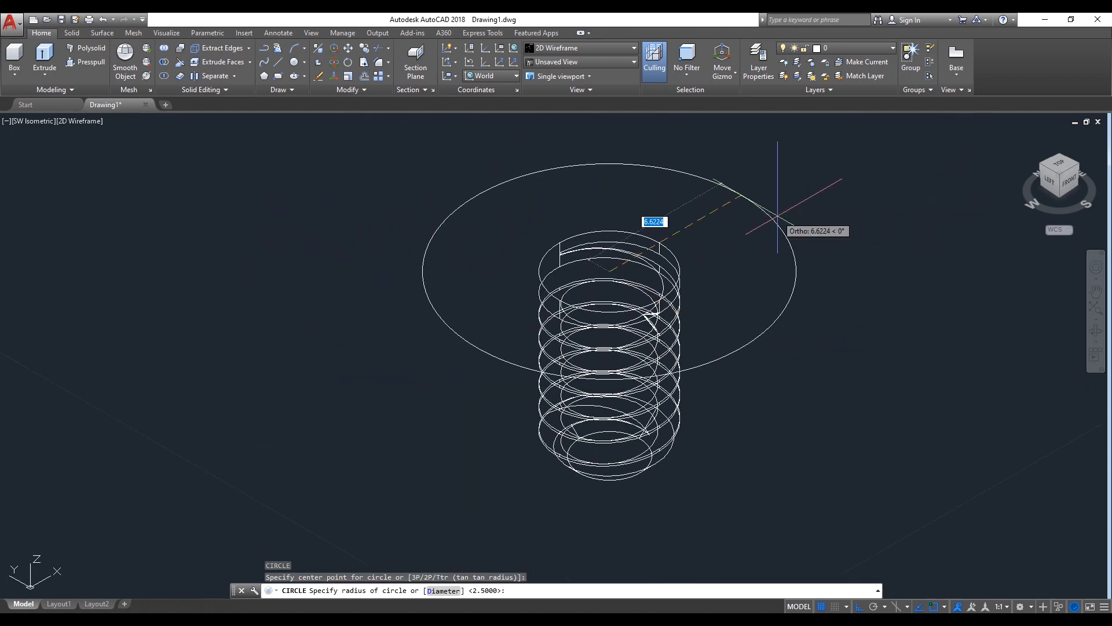
{"action": "type", "text": "d"}
{"action": "key", "text": "Return"}
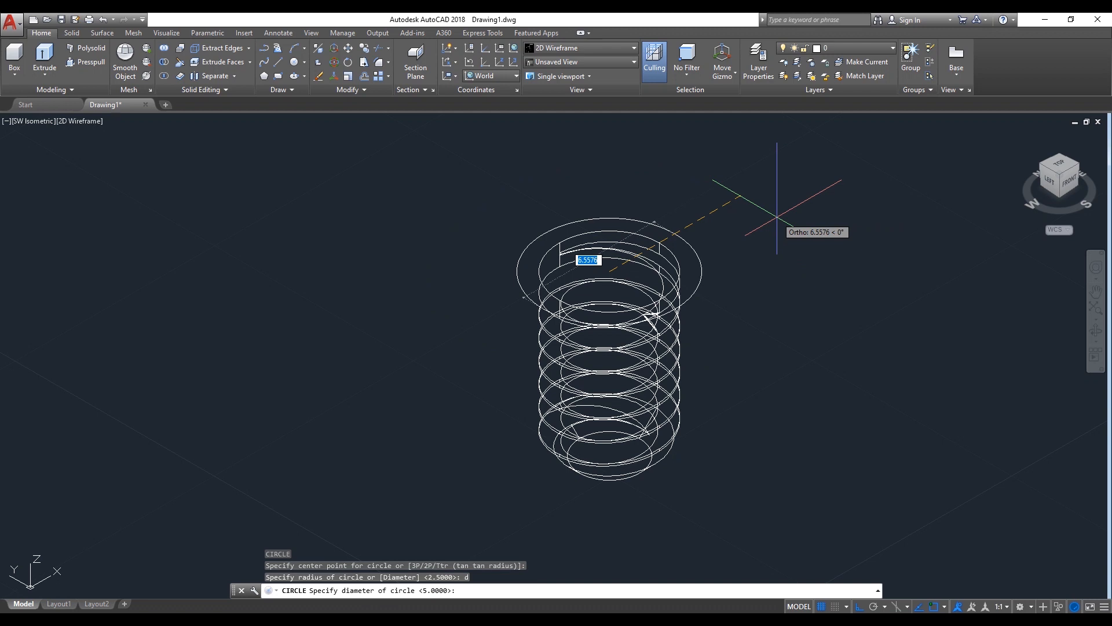
{"action": "type", "text": "8.5"}
{"action": "key", "text": "Return"}
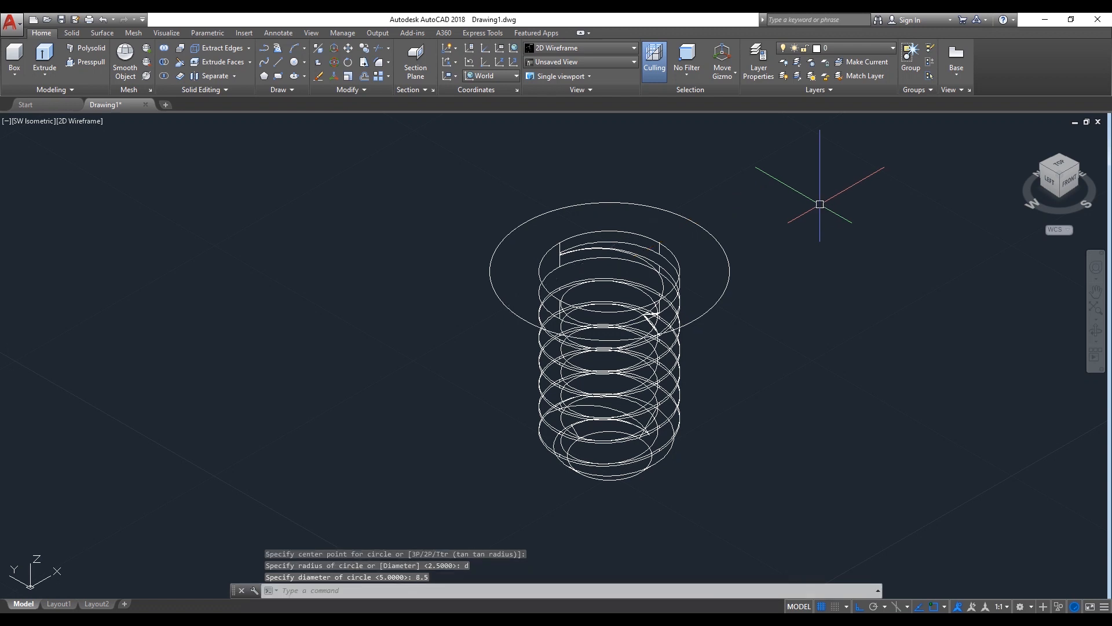
- Extrude the 8.5-diameter circle upward by 3.5 to form the screw head
{"action": "type", "text": "ext"}
{"action": "key", "text": "Return"}
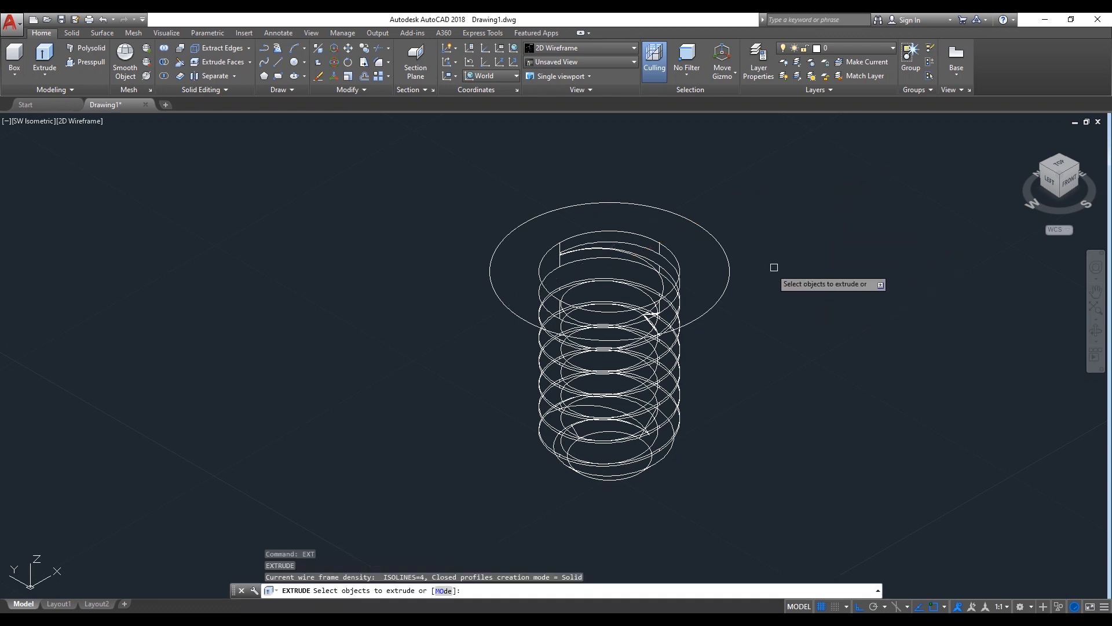
{"action": "left_click", "coordinate": [719, 301]}
{"action": "key", "text": "Return"}
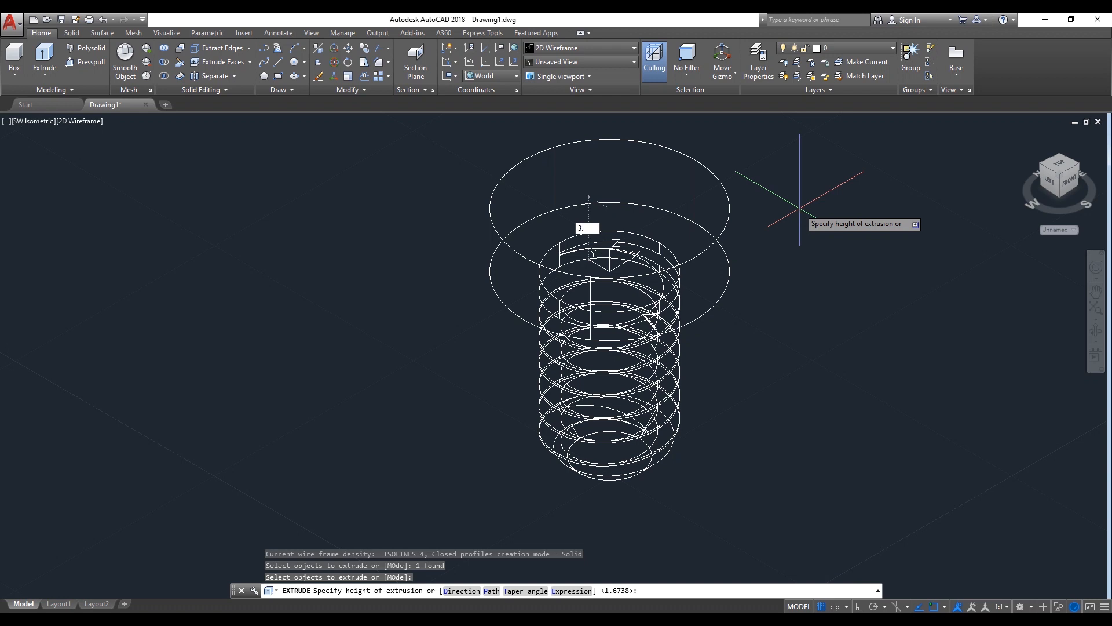
{"action": "key", "text": "Return"}
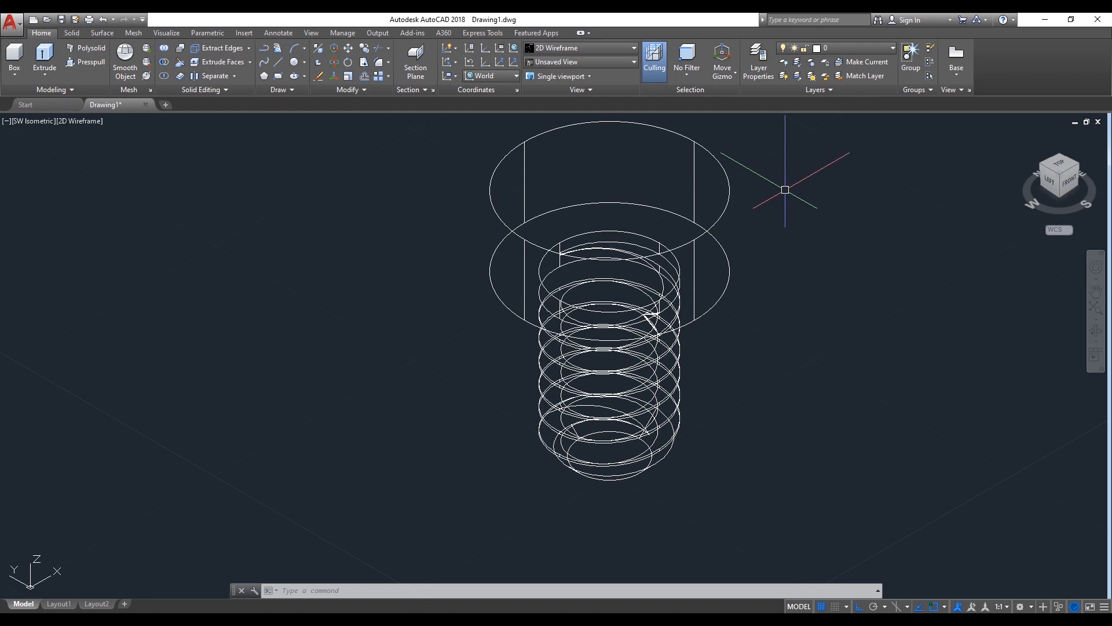
- Draw a 5-diameter circle at the centre of the screw head's top face
{"action": "key", "text": "Return"}
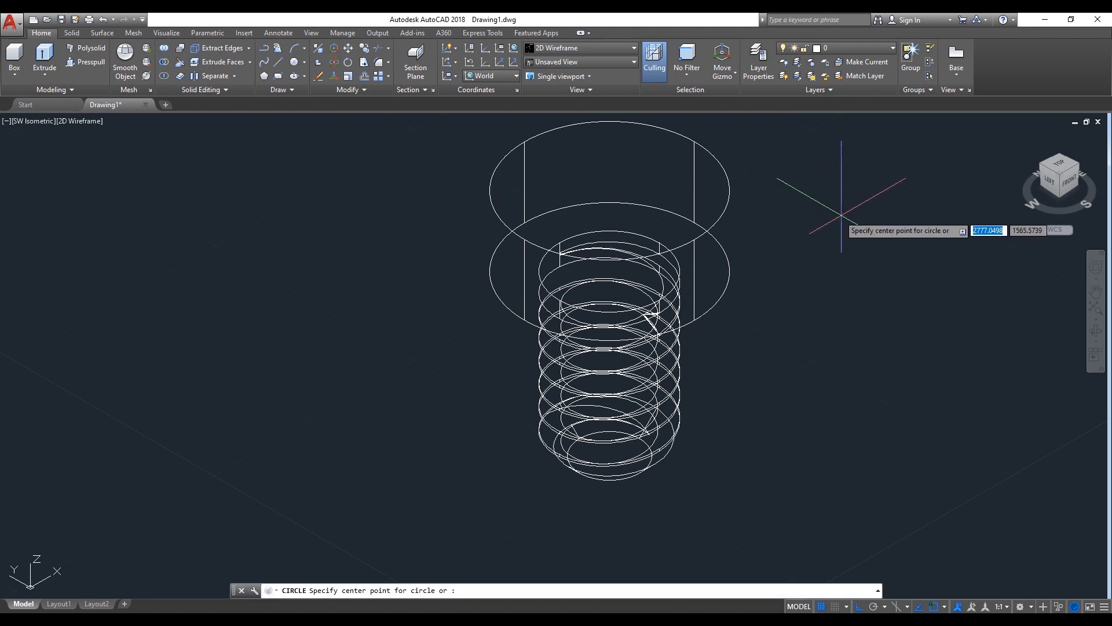
{"action": "left_click", "coordinate": [611, 190]}
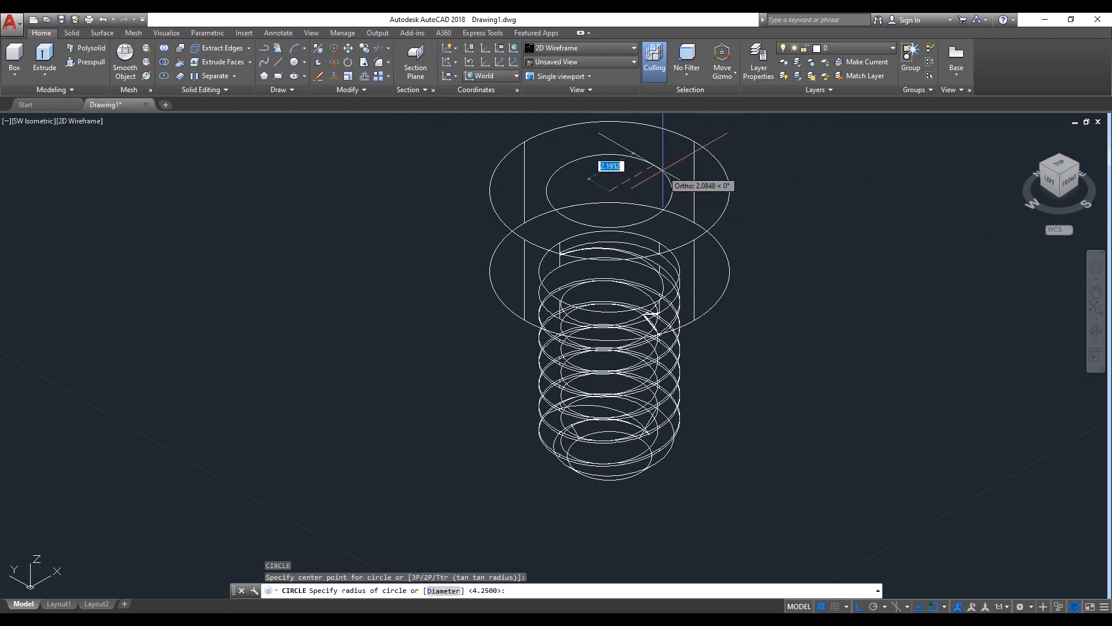
{"action": "type", "text": "d"}
{"action": "key", "text": "Return"}
{"action": "type", "text": "5"}
{"action": "key", "text": "Return"}
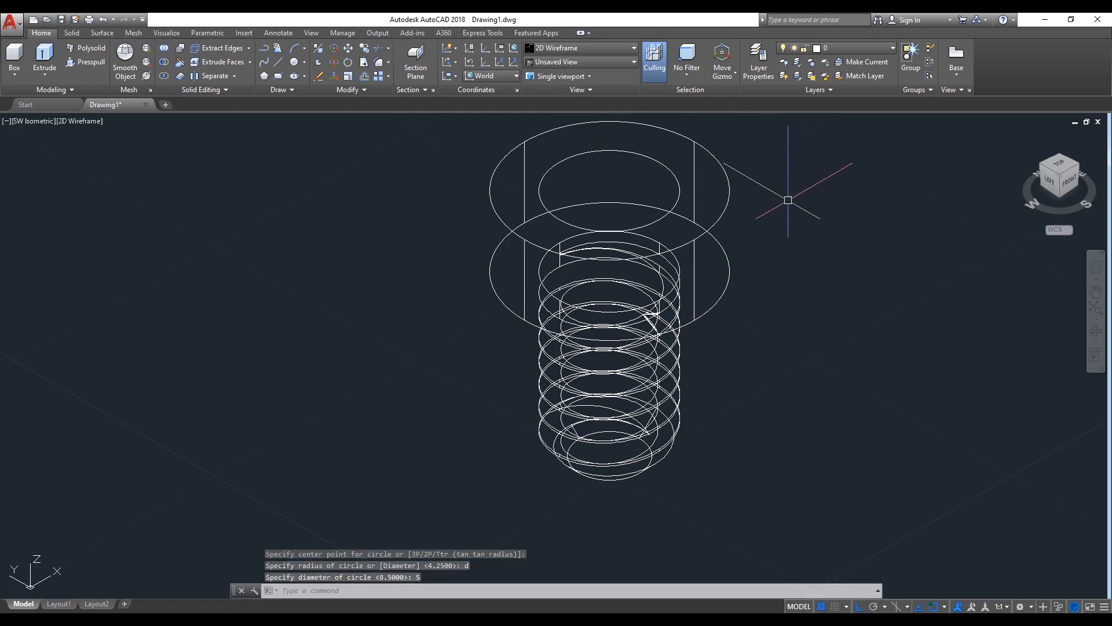
- Draw two perpendicular polylines across the 5-diameter circle, each joining opposite quadrants
{"action": "type", "text": "pl"}
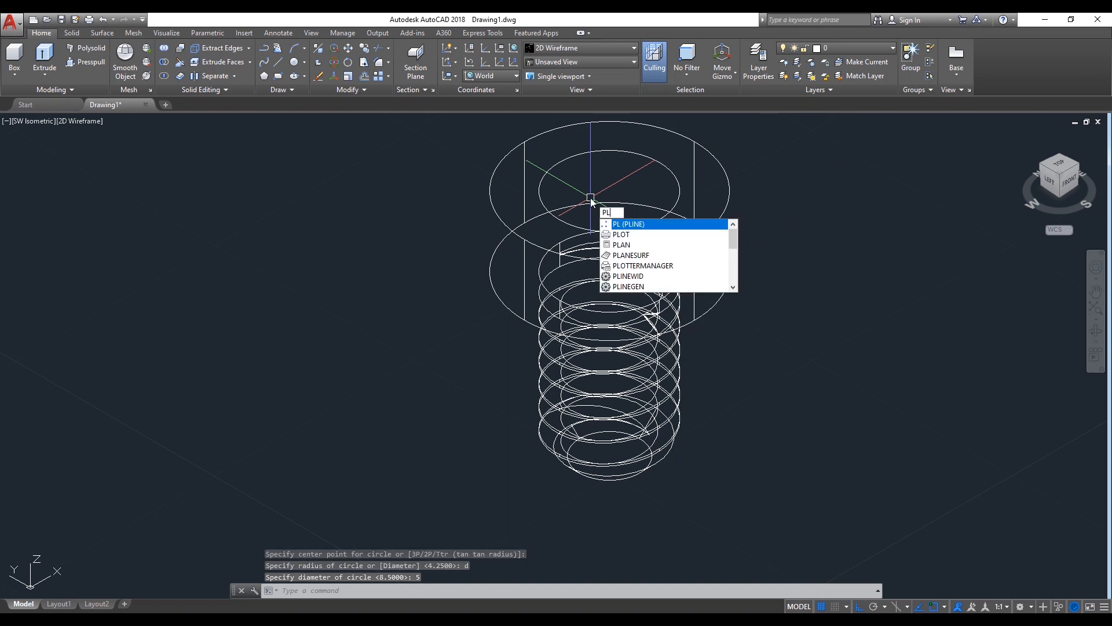
{"action": "key", "text": "Return"}
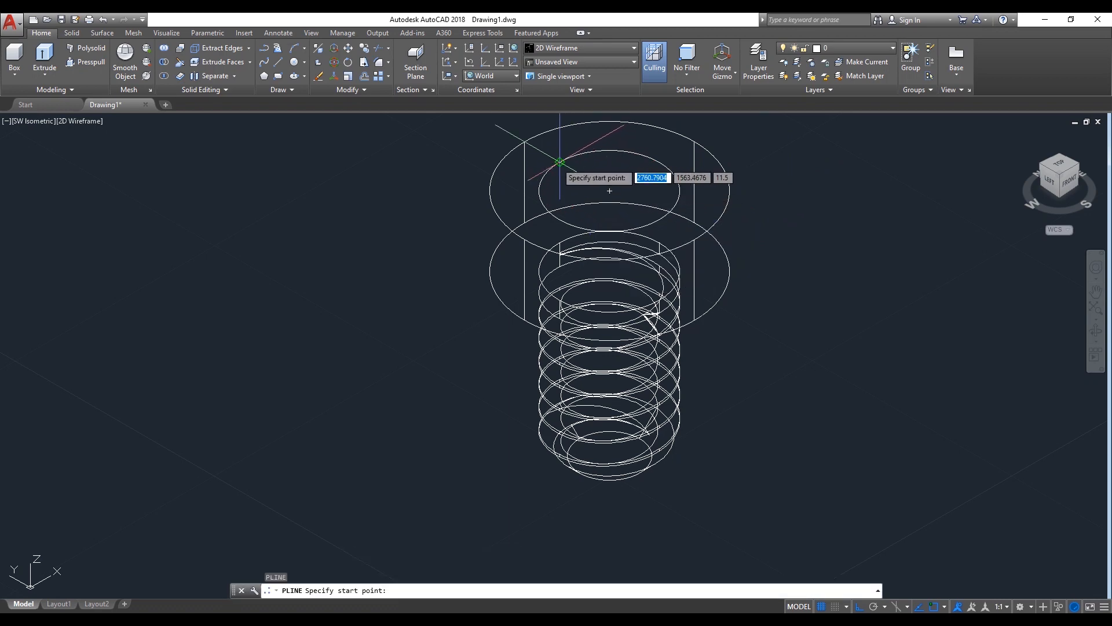
{"action": "left_click", "coordinate": [560, 162]}
{"action": "scroll", "coordinate": [680, 210], "scroll_direction": "up", "scroll_amount": 6}
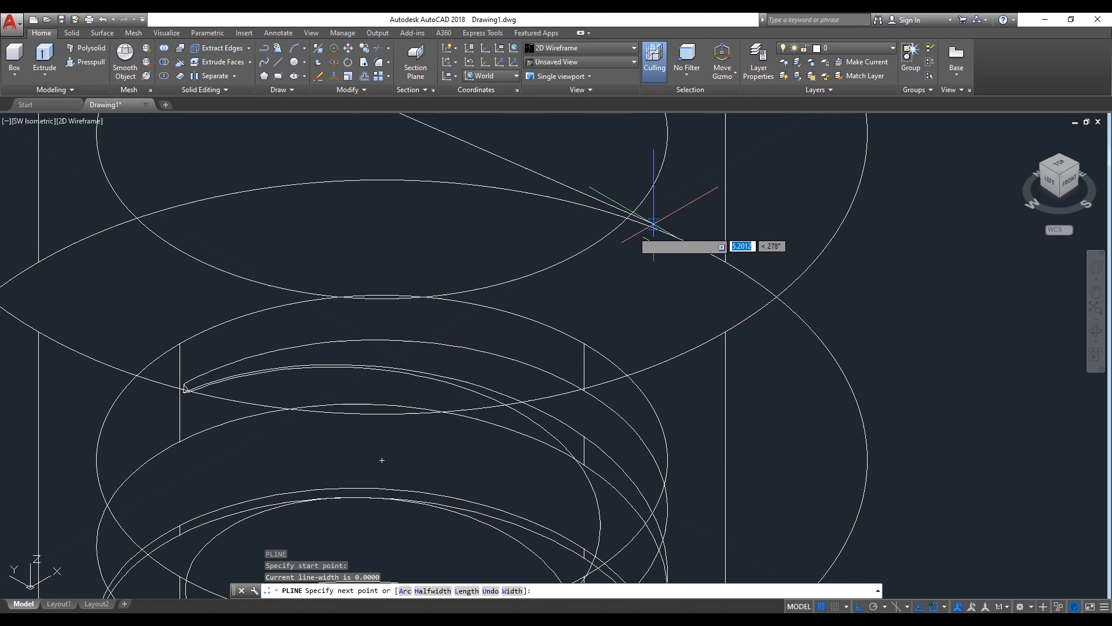
{"action": "left_click", "coordinate": [595, 271]}
{"action": "scroll", "coordinate": [595, 271], "scroll_direction": "down", "scroll_amount": 5}
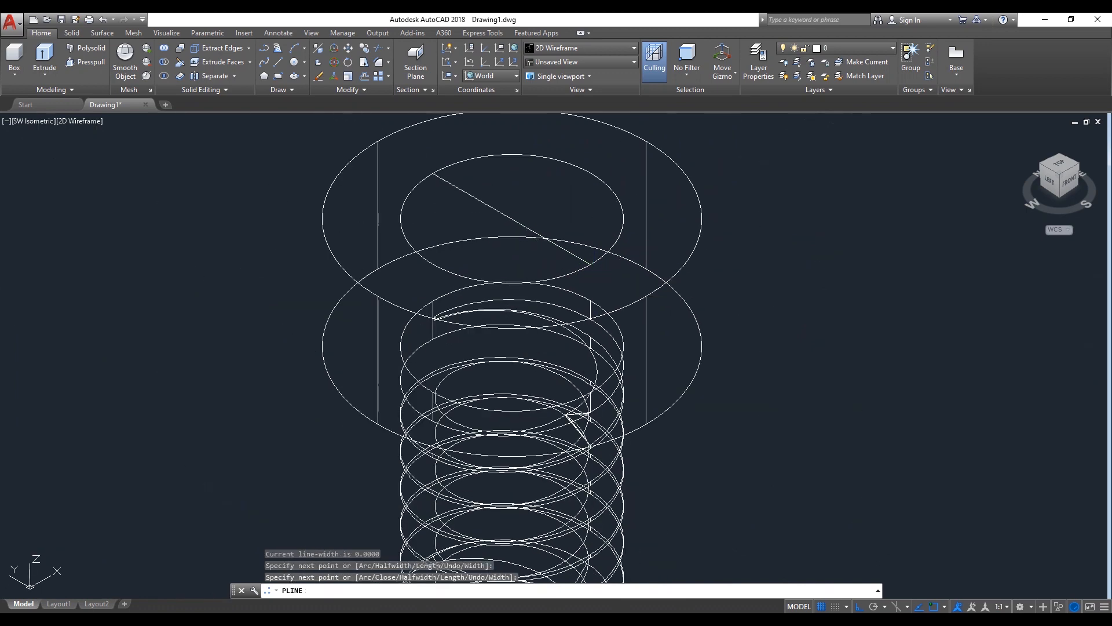
{"action": "key", "text": "Escape"}
{"action": "key", "text": "Return"}
{"action": "left_click", "coordinate": [591, 172]}
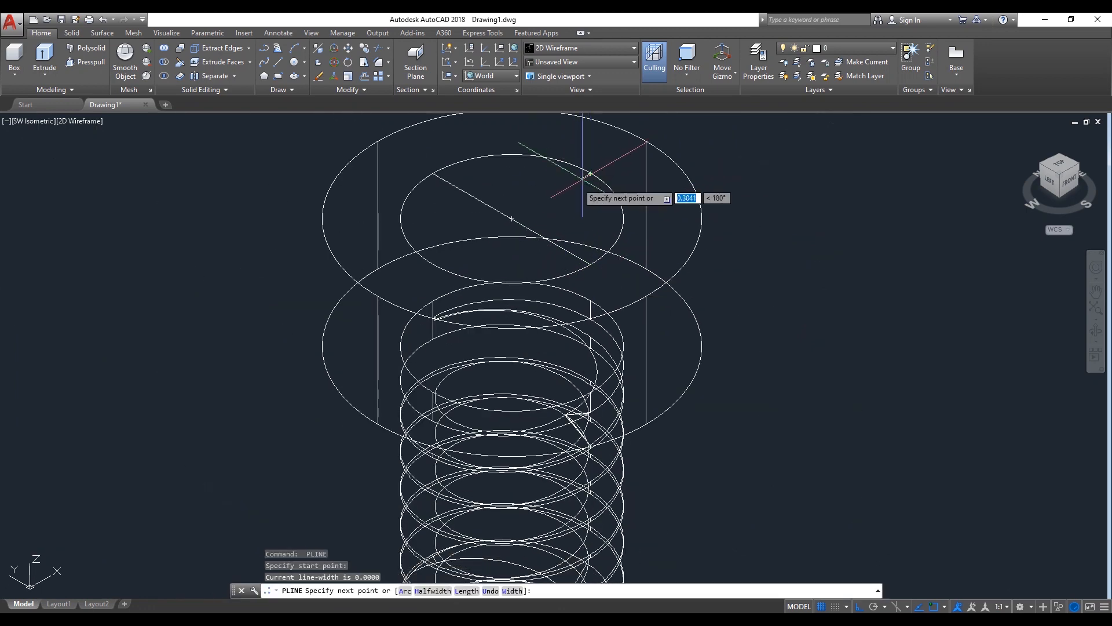
{"action": "left_click", "coordinate": [434, 264]}
{"action": "key", "text": "Return"}
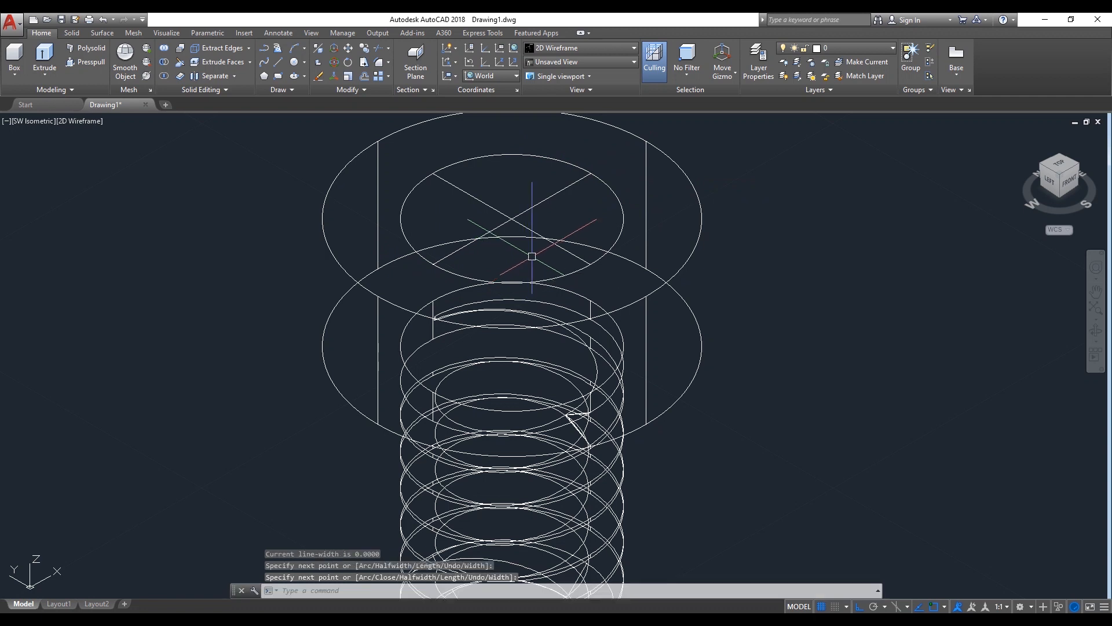
- Offset both crossing polylines by 0.5 to each side
{"action": "key", "text": "Return"}
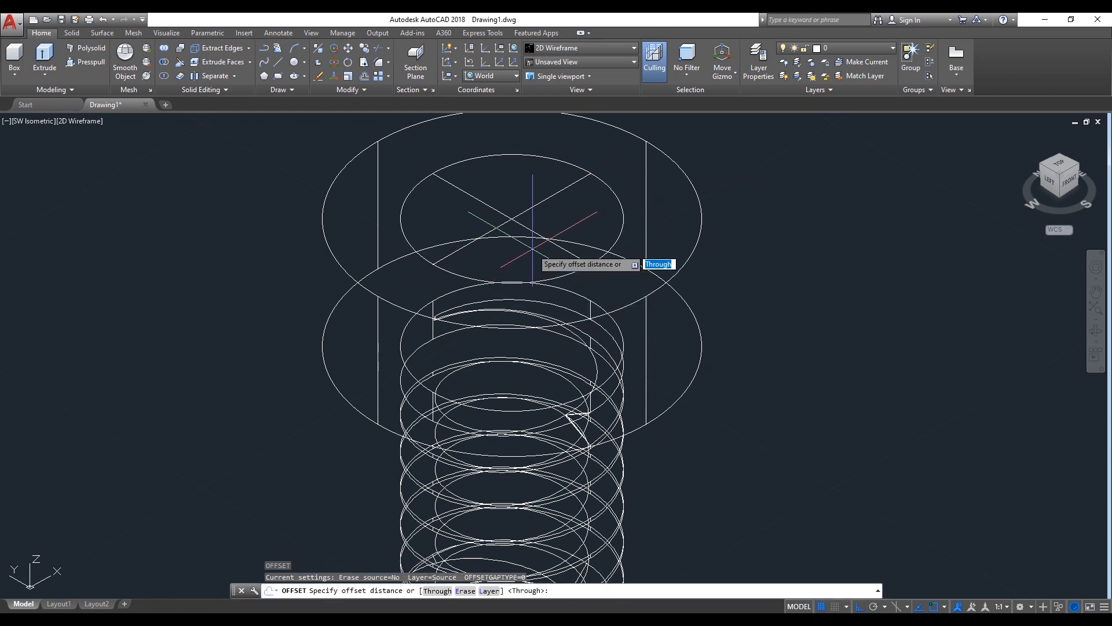
{"action": "key", "text": "Return"}
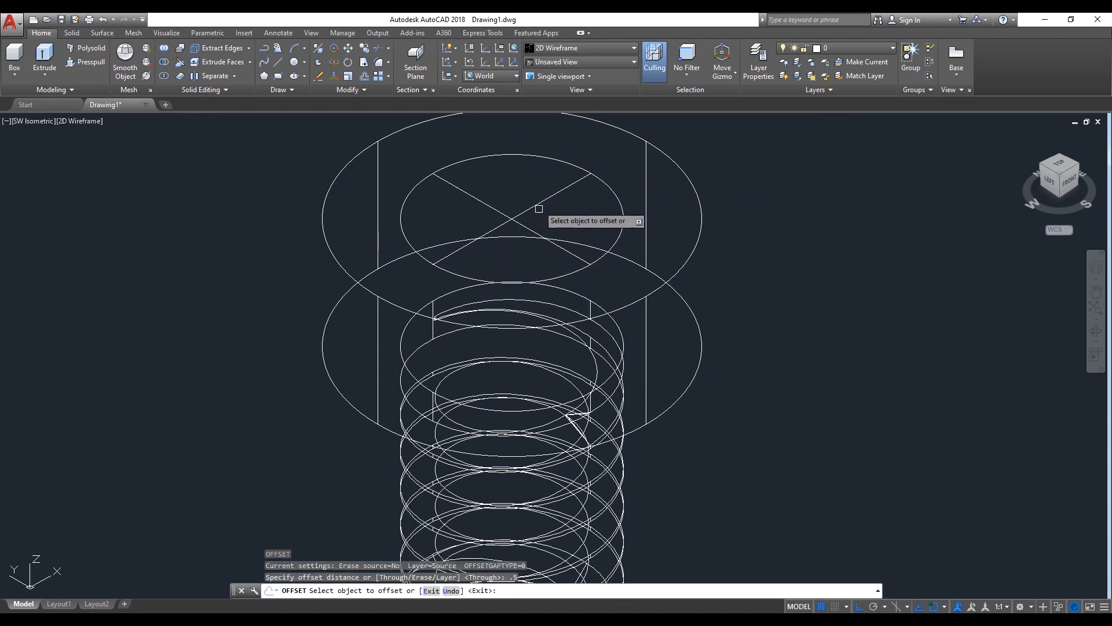
{"action": "left_click", "coordinate": [537, 205]}
{"action": "left_click", "coordinate": [510, 191]}
{"action": "left_click", "coordinate": [537, 204]}
{"action": "left_click", "coordinate": [594, 233]}
{"action": "left_click", "coordinate": [542, 235]}
{"action": "left_click", "coordinate": [587, 219]}
{"action": "left_click", "coordinate": [464, 213]}
{"action": "left_click", "coordinate": [509, 192]}
{"action": "key", "text": "Return"}
- Erase the two original crossing polylines through the circle's centre
{"action": "scroll", "coordinate": [507, 207], "scroll_direction": "up", "scroll_amount": 4}
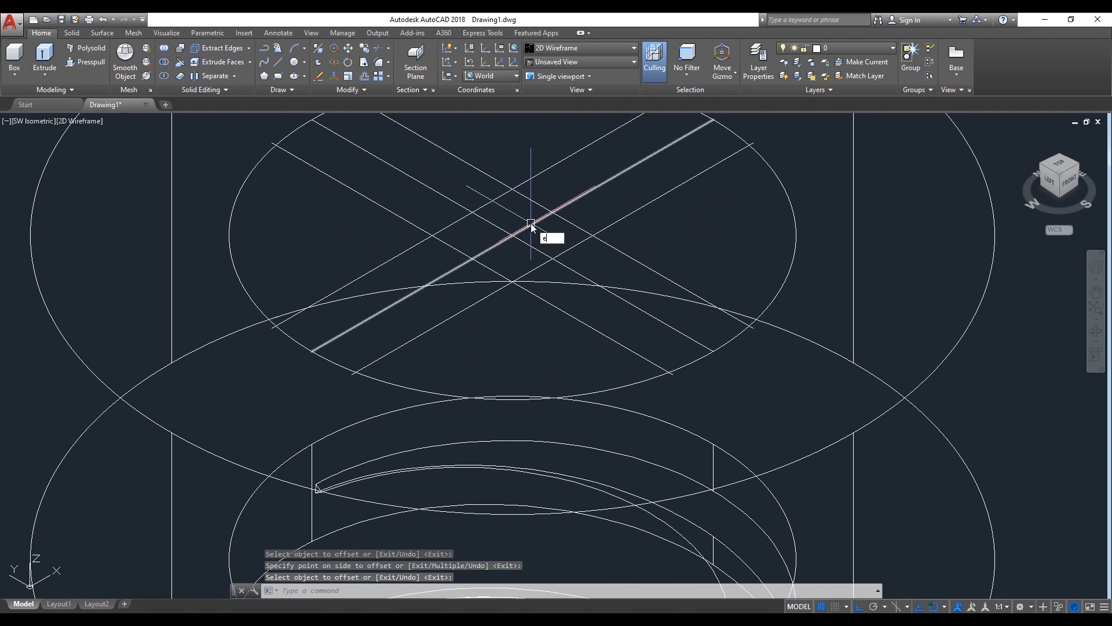
{"action": "type", "text": "e"}
{"action": "key", "text": "Return"}
{"action": "left_click", "coordinate": [524, 216]}
{"action": "left_click", "coordinate": [499, 242]}
{"action": "scroll", "coordinate": [503, 237], "scroll_direction": "down", "scroll_amount": 3}
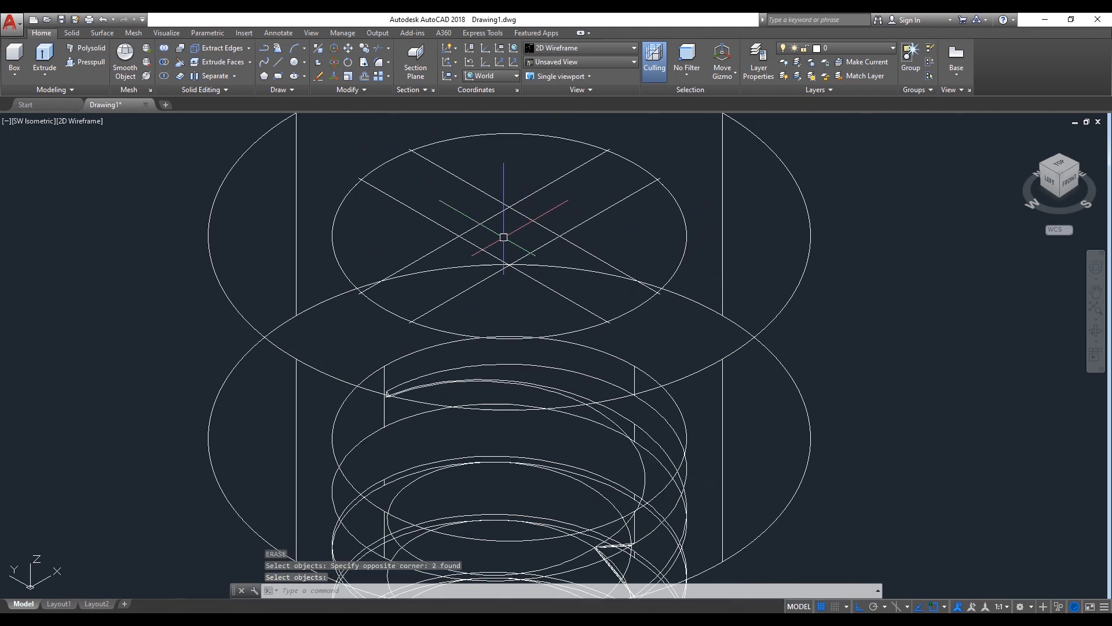
- Trim the inner segments where the four offset lines cross, leaving an open cross outline
{"action": "type", "text": "tr"}
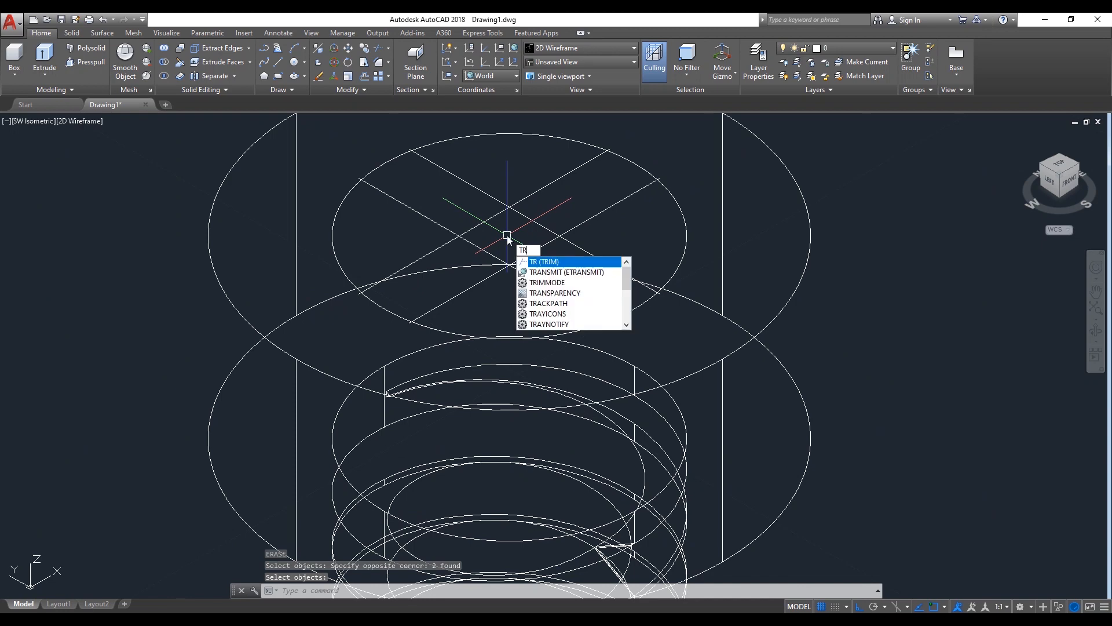
{"action": "key", "text": "Return"}
{"action": "key", "text": "Return"}
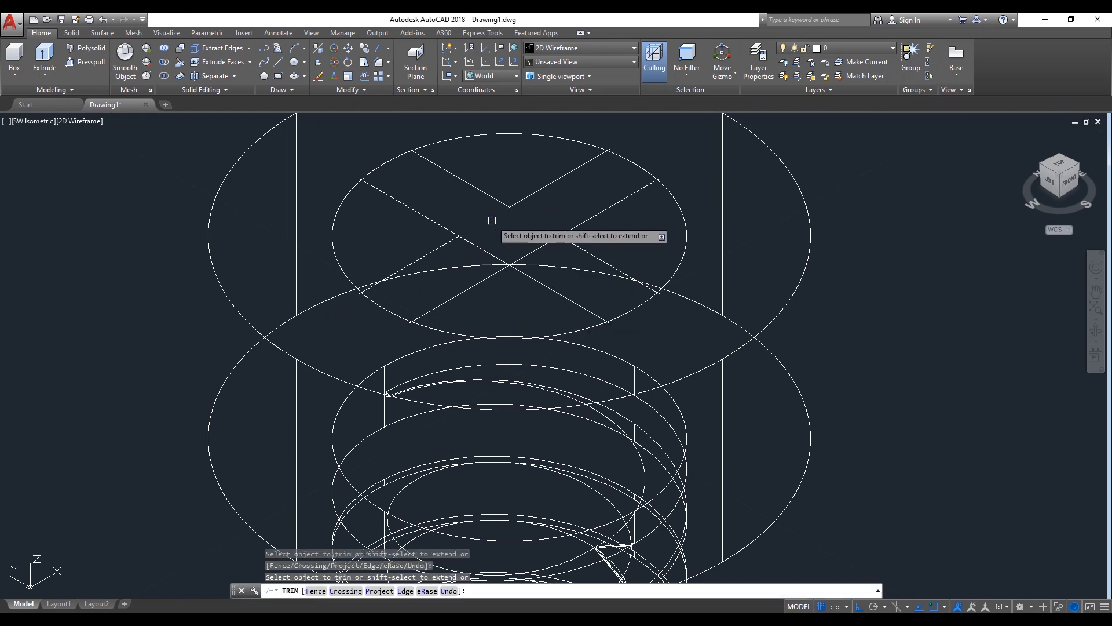
{"action": "left_click", "coordinate": [477, 246]}
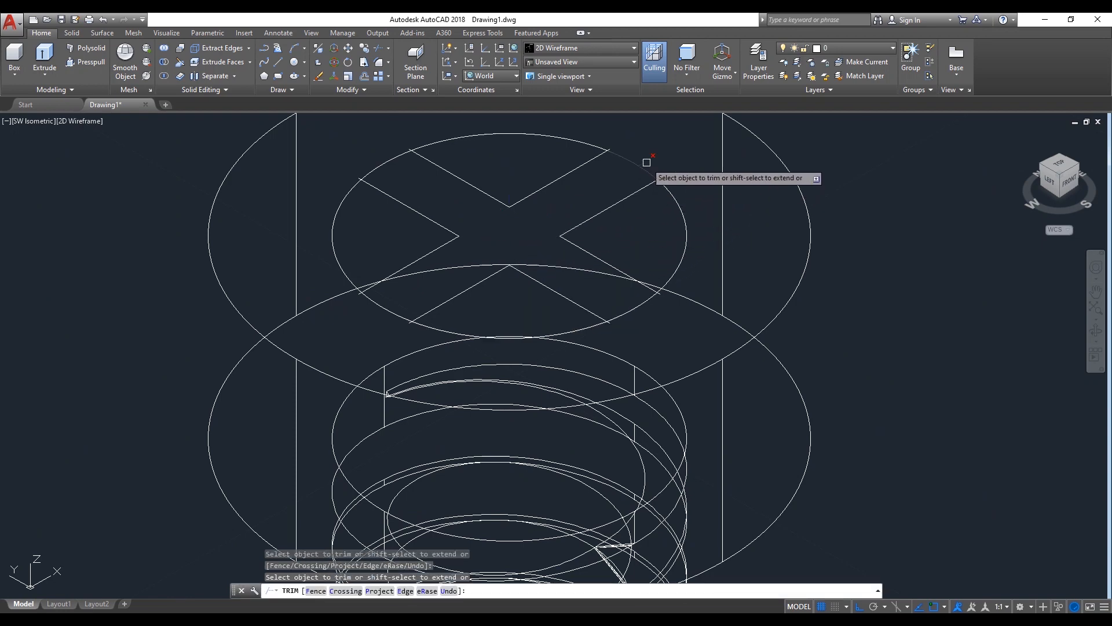
- Trim the ends of the cross lines that extend beyond the 5-diameter circle
{"action": "scroll", "coordinate": [651, 173], "scroll_direction": "up", "scroll_amount": 4}
{"action": "left_click", "coordinate": [551, 129]}
{"action": "scroll", "coordinate": [568, 182], "scroll_direction": "down", "scroll_amount": 4}
{"action": "scroll", "coordinate": [348, 163], "scroll_direction": "up", "scroll_amount": 2}
{"action": "scroll", "coordinate": [374, 171], "scroll_direction": "up", "scroll_amount": 4}
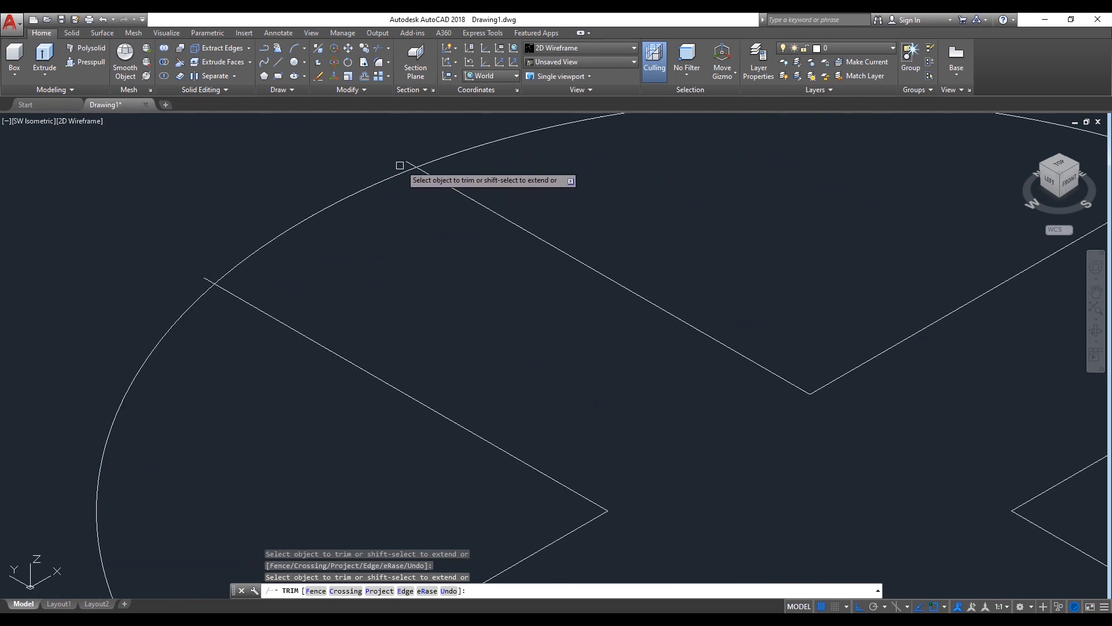
{"action": "left_click", "coordinate": [212, 280]}
{"action": "scroll", "coordinate": [271, 231], "scroll_direction": "down", "scroll_amount": 8}
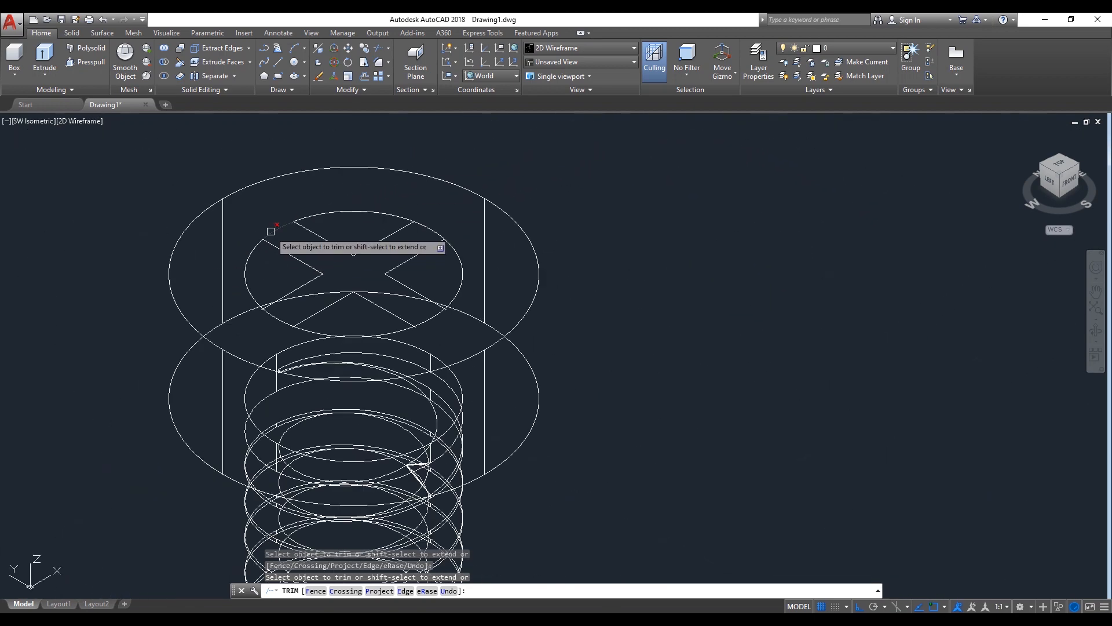
{"action": "scroll", "coordinate": [269, 316], "scroll_direction": "up", "scroll_amount": 4}
{"action": "left_click", "coordinate": [224, 278]}
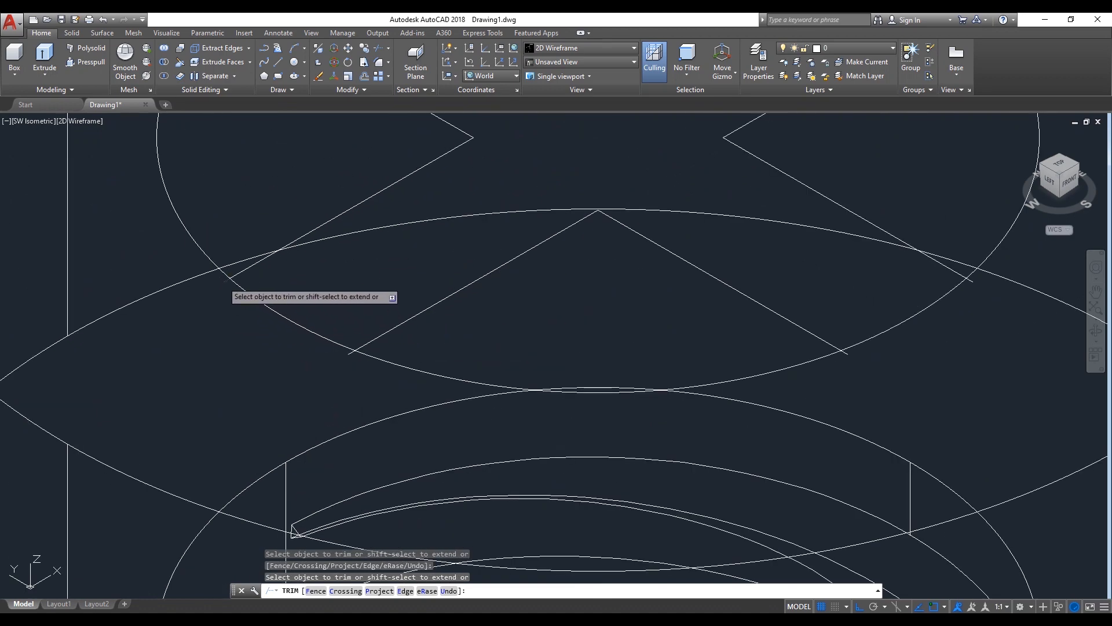
{"action": "left_click", "coordinate": [348, 354]}
{"action": "left_click", "coordinate": [849, 356]}
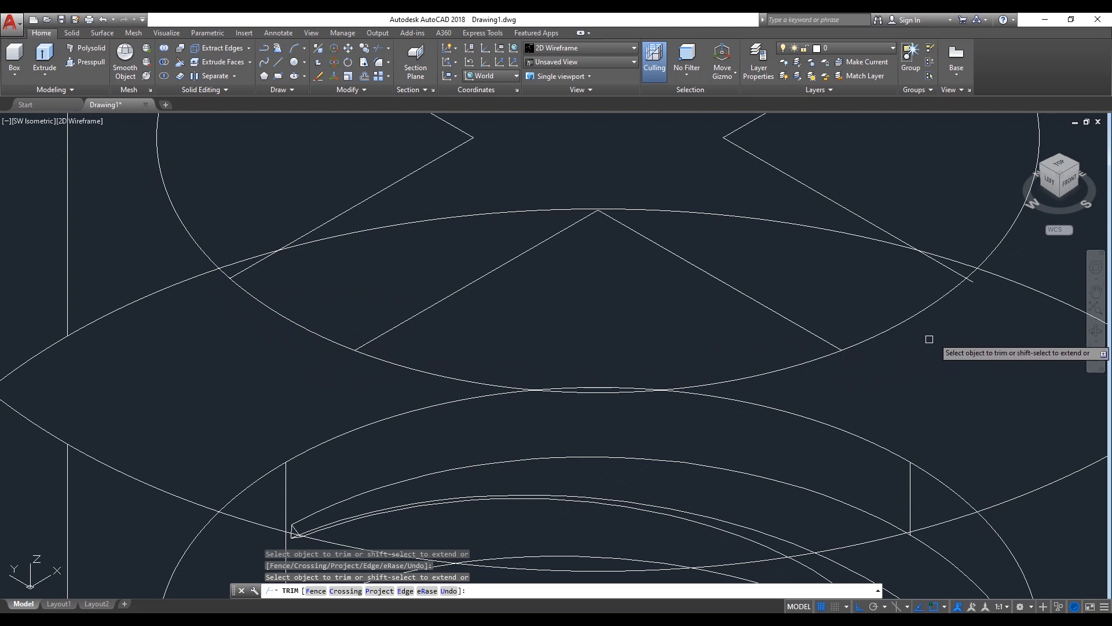
{"action": "left_click", "coordinate": [973, 281]}
{"action": "scroll", "coordinate": [811, 354], "scroll_direction": "down", "scroll_amount": 4}
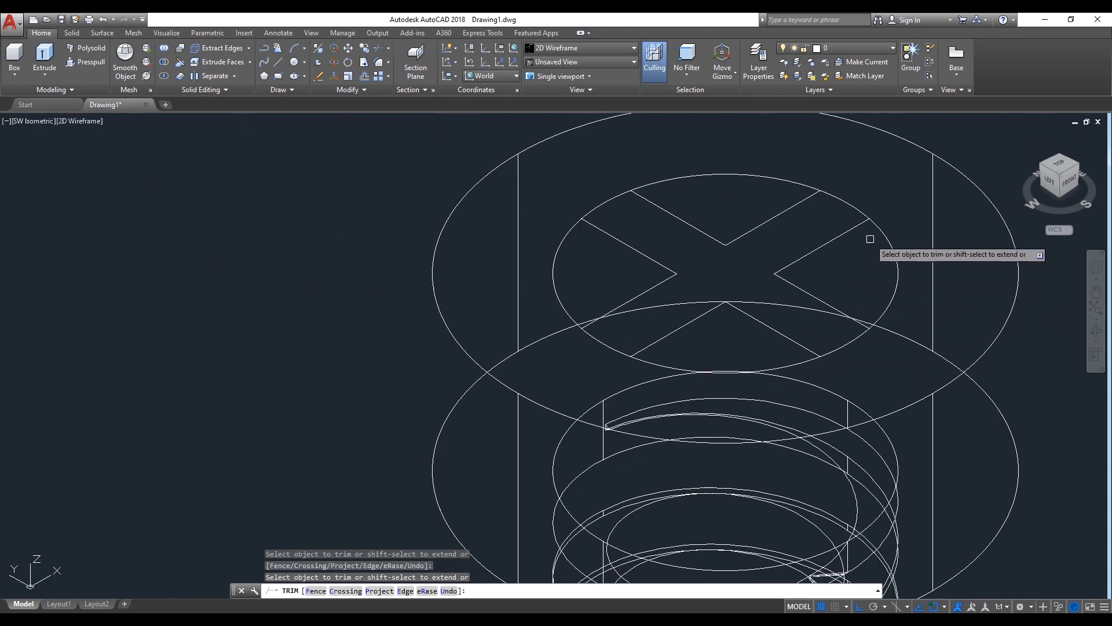
{"action": "scroll", "coordinate": [855, 243], "scroll_direction": "up", "scroll_amount": 3}
{"action": "key", "text": "Return"}
- Set the fillet radius to 0.2 and round the cross outline's inner corner nearest the circle's right side
{"action": "type", "text": "f"}
{"action": "key", "text": "Return"}
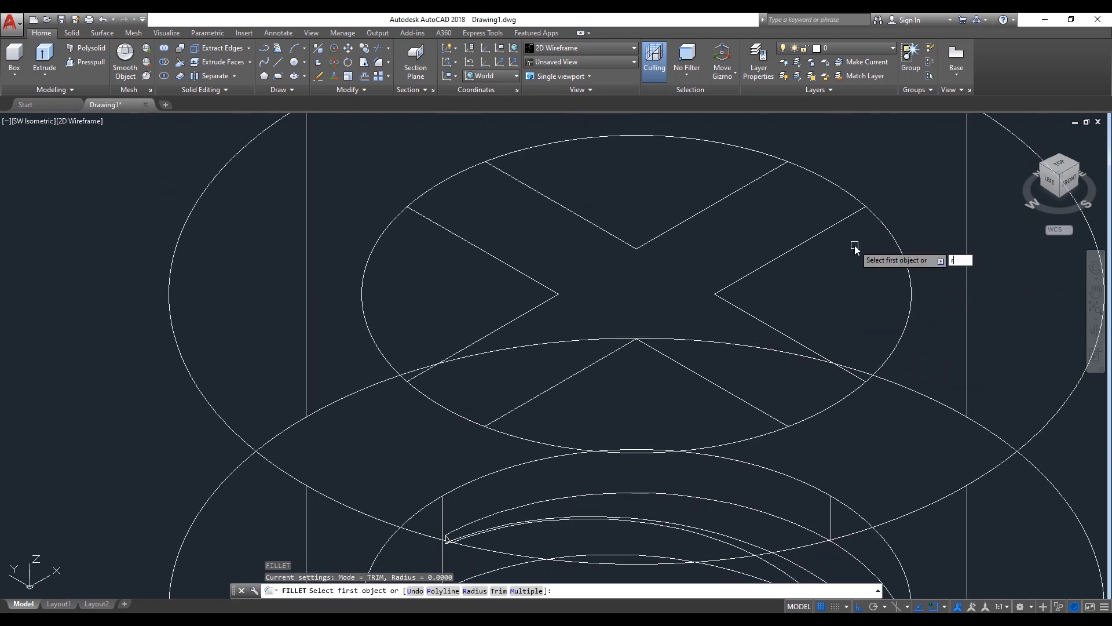
{"action": "type", "text": "r"}
{"action": "key", "text": "Return"}
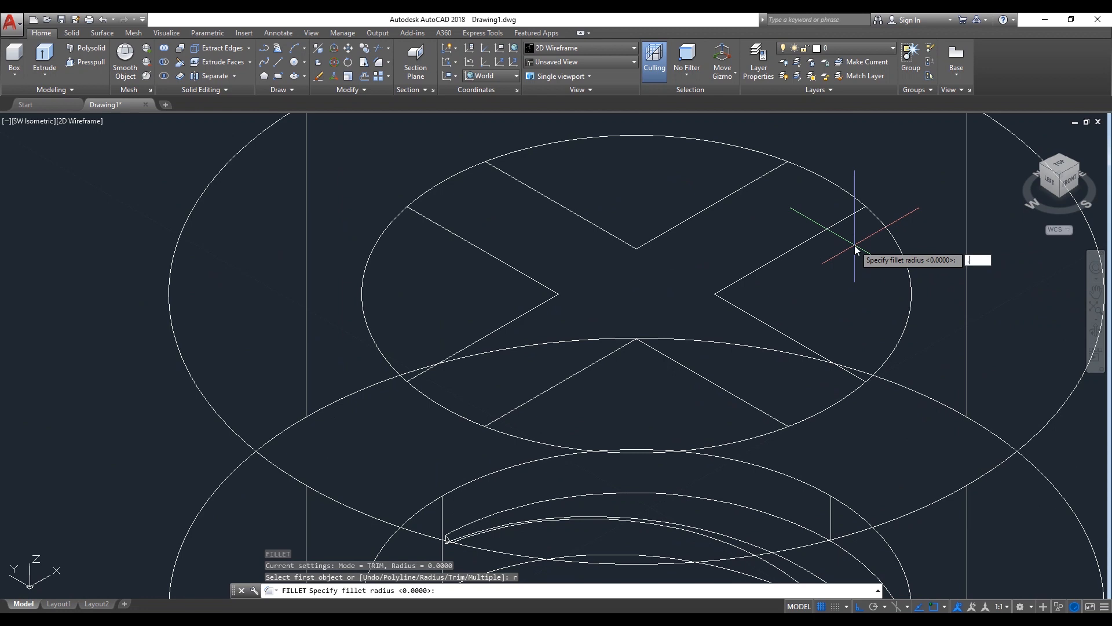
{"action": "type", "text": ".2"}
{"action": "key", "text": "Return"}
{"action": "left_click", "coordinate": [732, 303]}
{"action": "left_click", "coordinate": [734, 282]}
- Fillet the remaining three inner corners of the cross outline with the same 0.2 radius
{"action": "key", "text": "Return"}
{"action": "left_click", "coordinate": [645, 243]}
{"action": "left_click", "coordinate": [625, 242]}
{"action": "key", "text": "Return"}
{"action": "left_click", "coordinate": [544, 303]}
{"action": "left_click", "coordinate": [536, 282]}
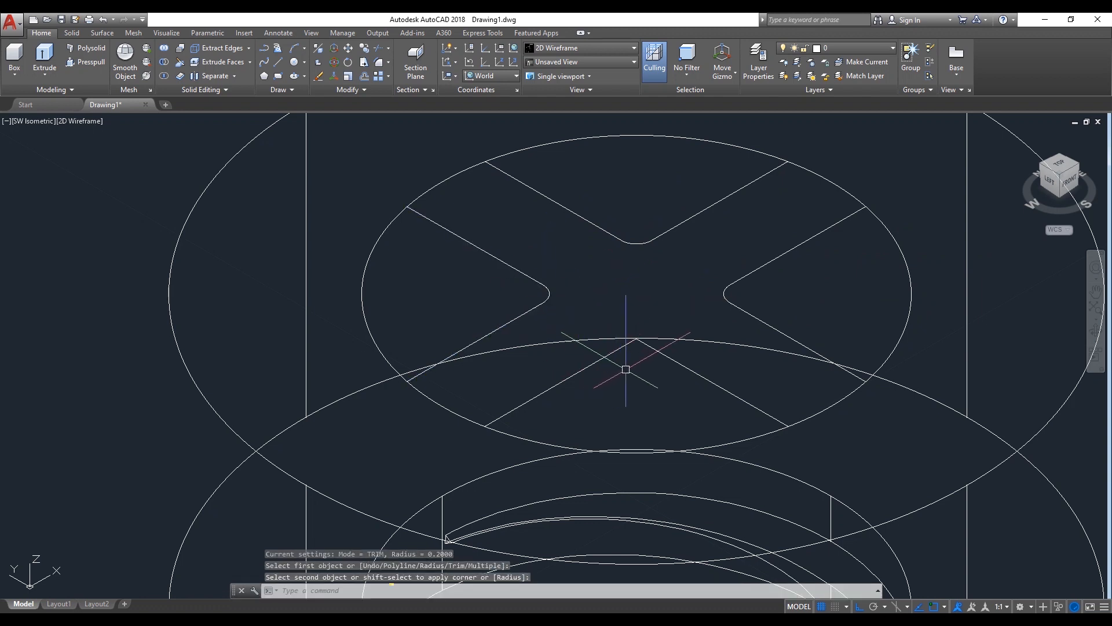
{"action": "key", "text": "Return"}
{"action": "left_click", "coordinate": [618, 353]}
{"action": "left_click", "coordinate": [660, 353]}
- Trim away the circle's arcs between the four arms of the cross, leaving only the arcs closing the arm ends
{"action": "type", "text": "t"}
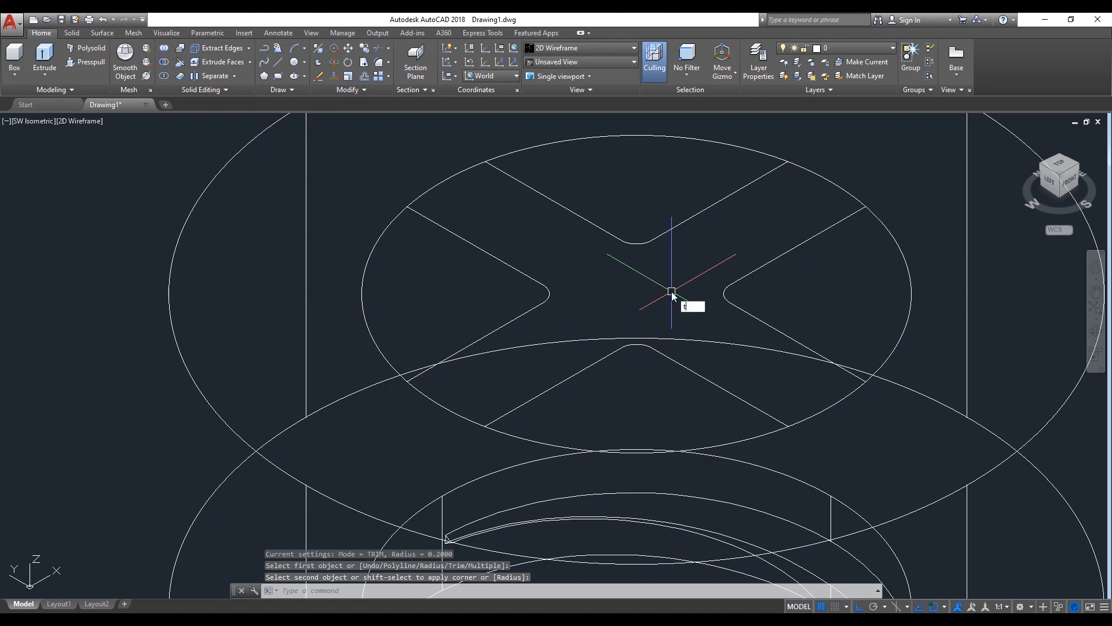
{"action": "type", "text": "r"}
{"action": "key", "text": "Return"}
{"action": "key", "text": "Return"}
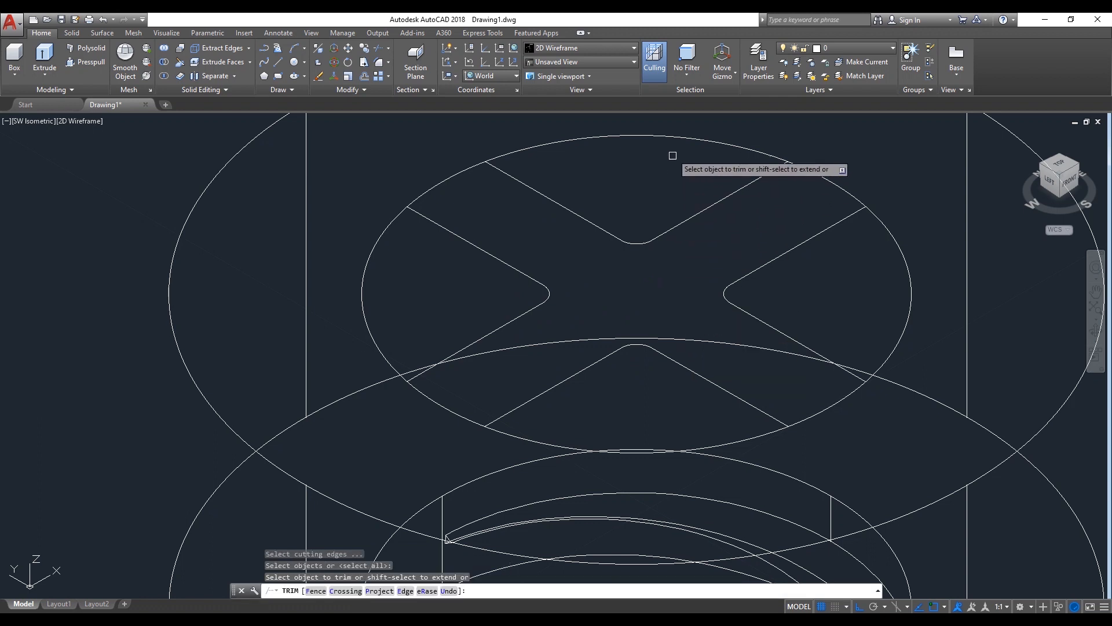
{"action": "left_click", "coordinate": [673, 139]}
{"action": "left_click", "coordinate": [364, 307]}
{"action": "left_click", "coordinate": [568, 366]}
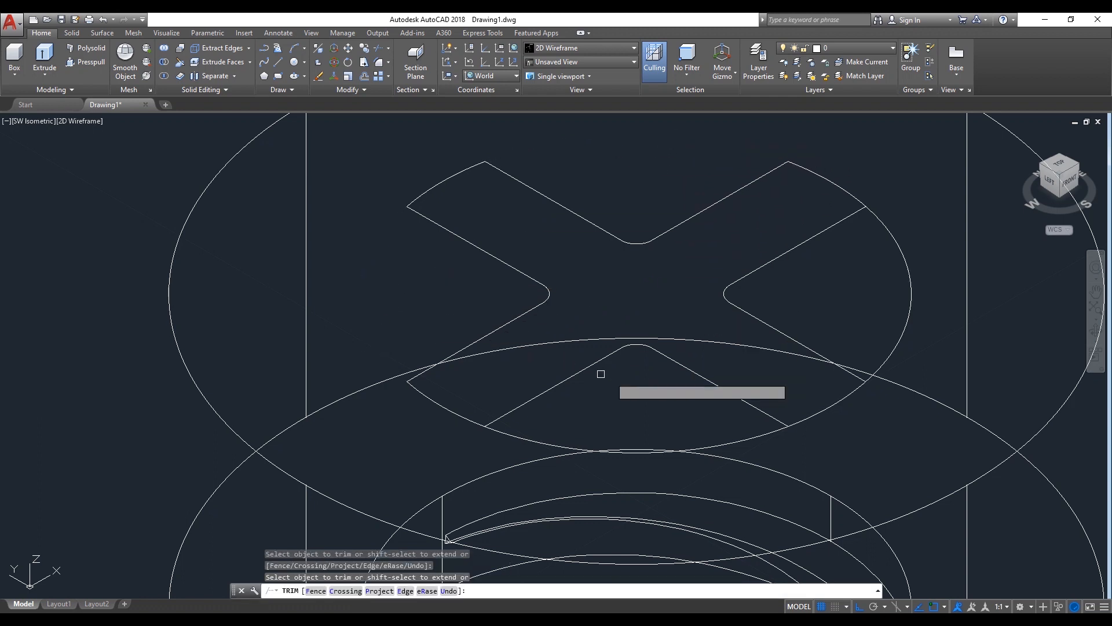
{"action": "left_click", "coordinate": [532, 439]}
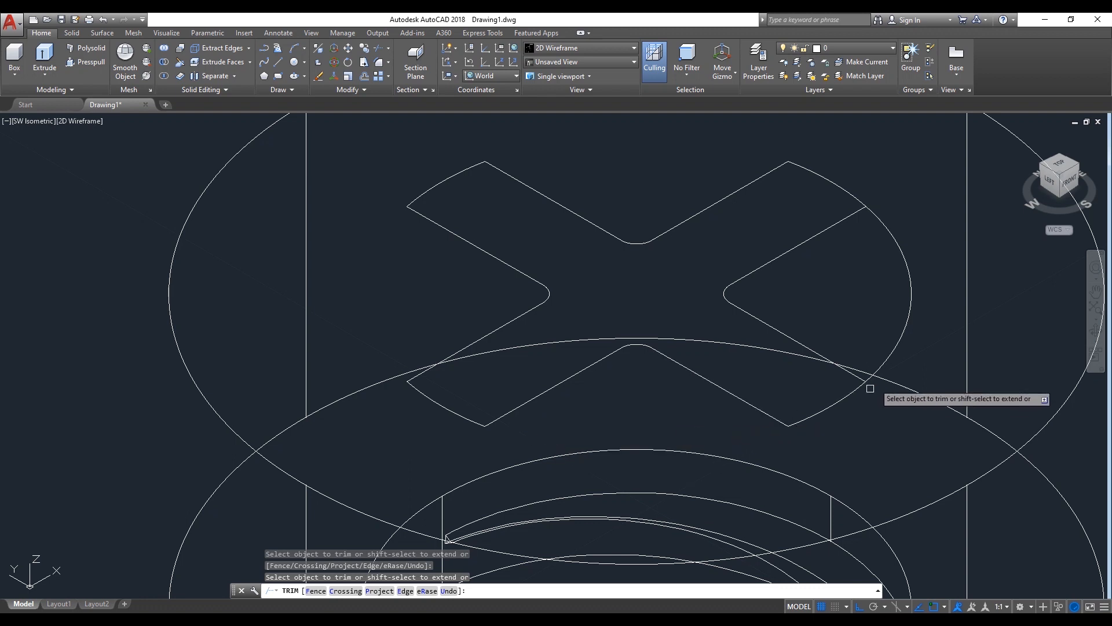
{"action": "scroll", "coordinate": [863, 310], "scroll_direction": "down", "scroll_amount": 2}
{"action": "key", "text": "Return"}
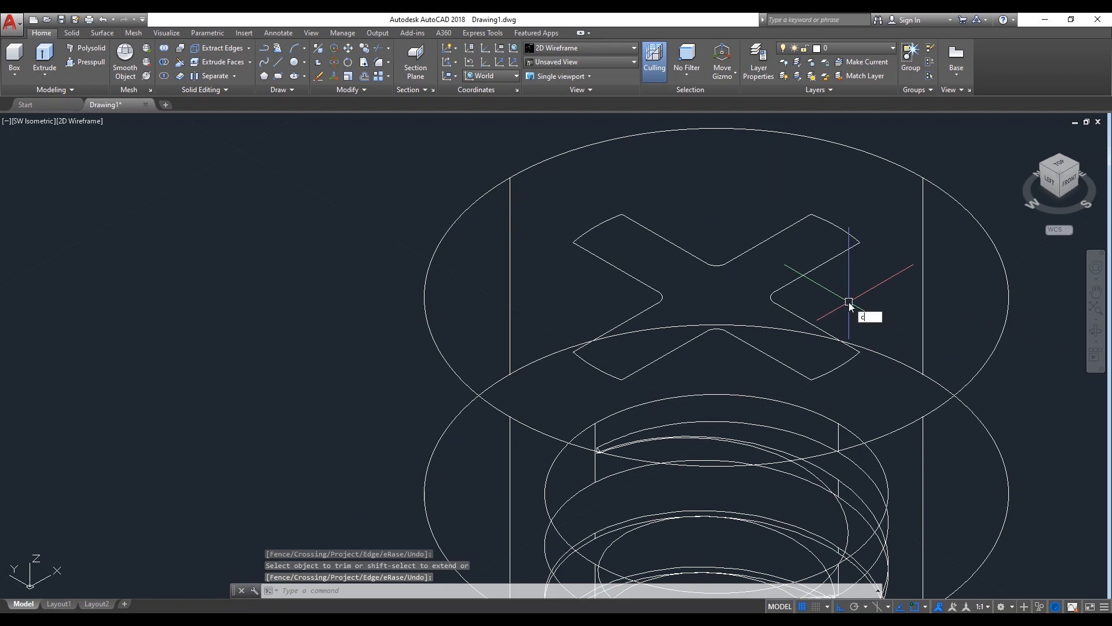
- Draw a circle of diameter 2 at the centre of the cross outline
{"action": "key", "text": "Return"}
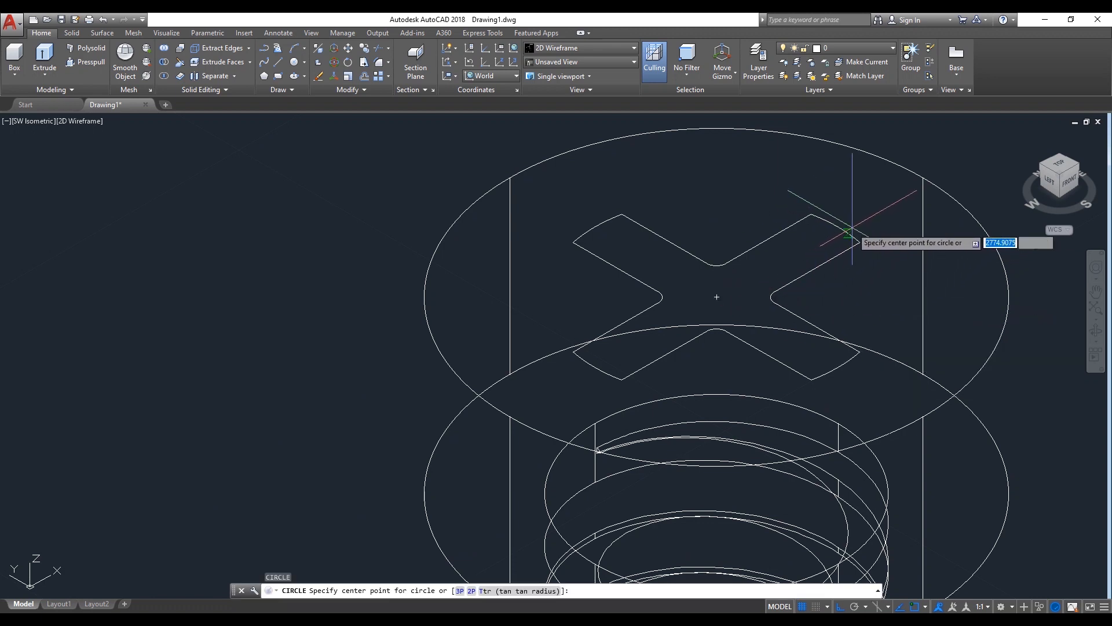
{"action": "left_click", "coordinate": [716, 296]}
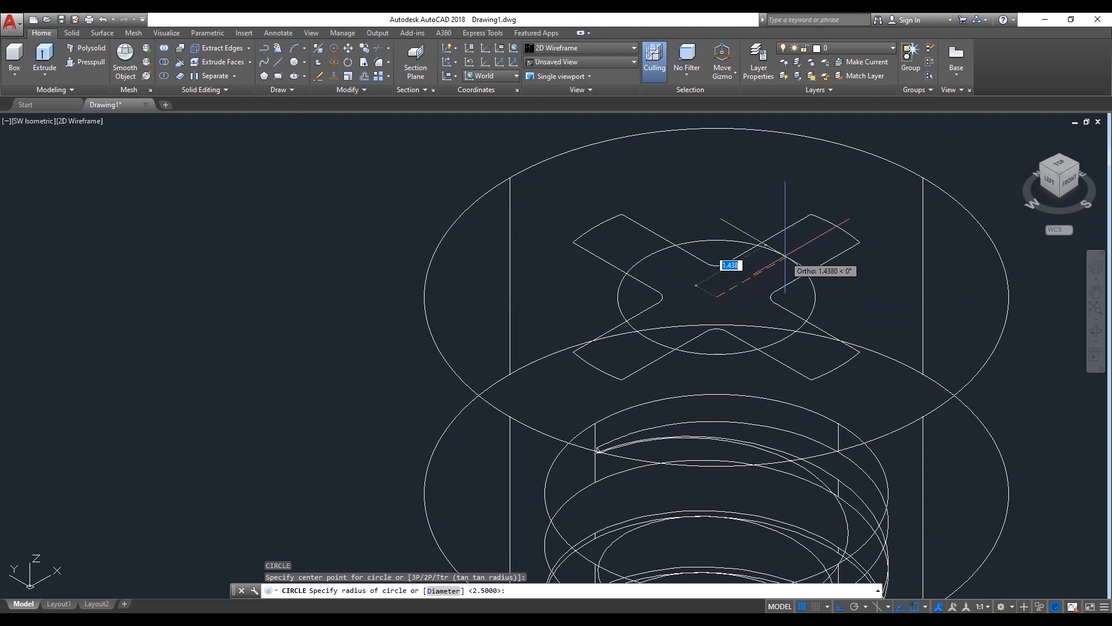
{"action": "type", "text": "d"}
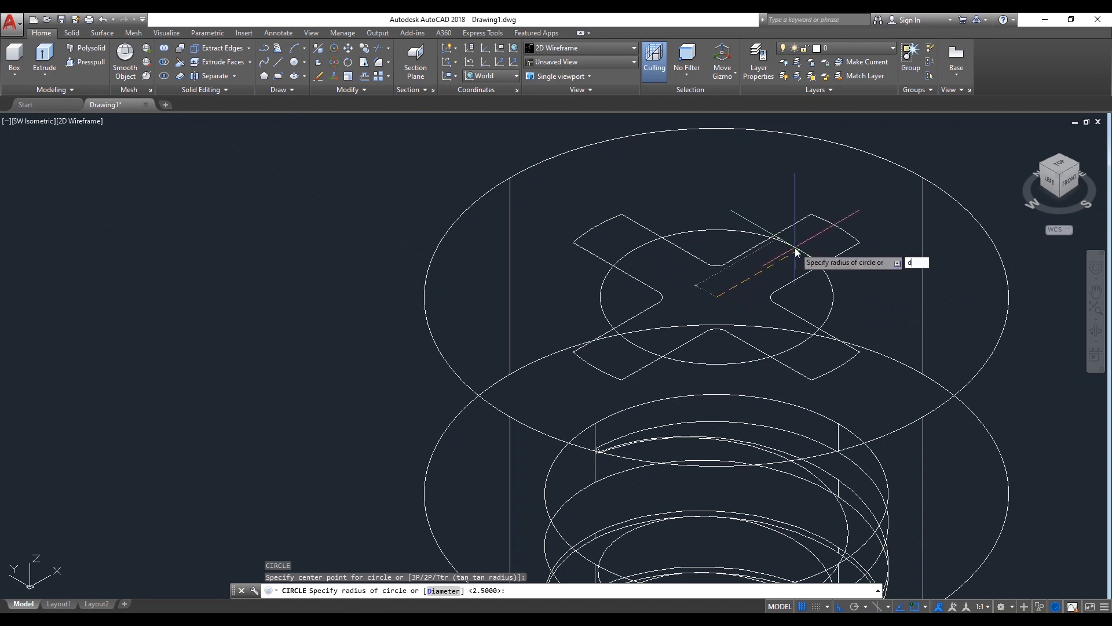
{"action": "key", "text": "Return"}
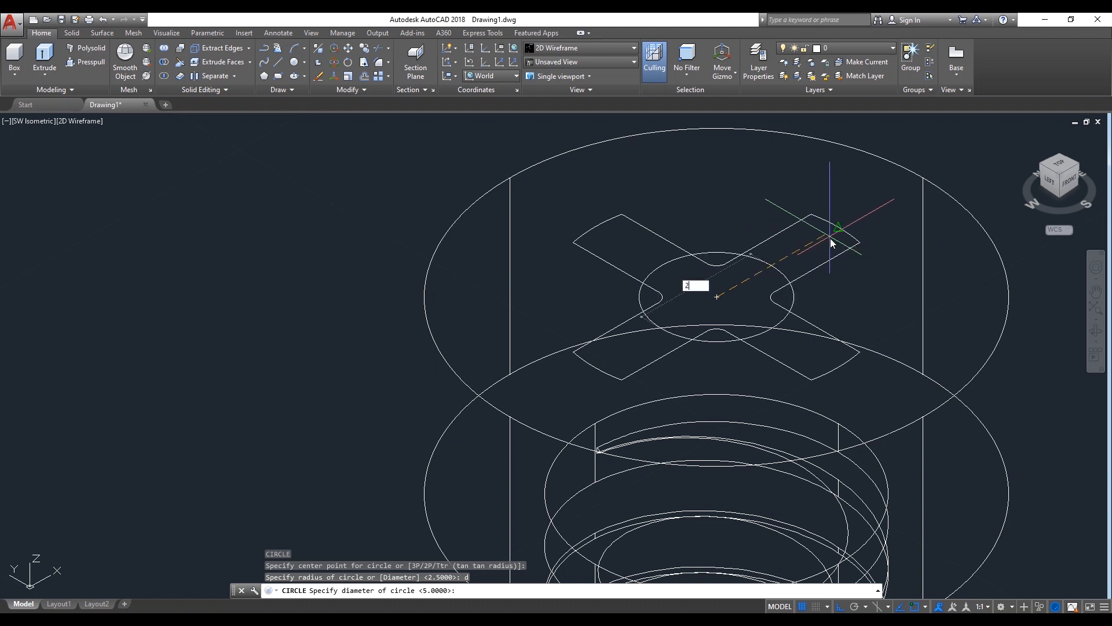
{"action": "key", "text": "Return"}
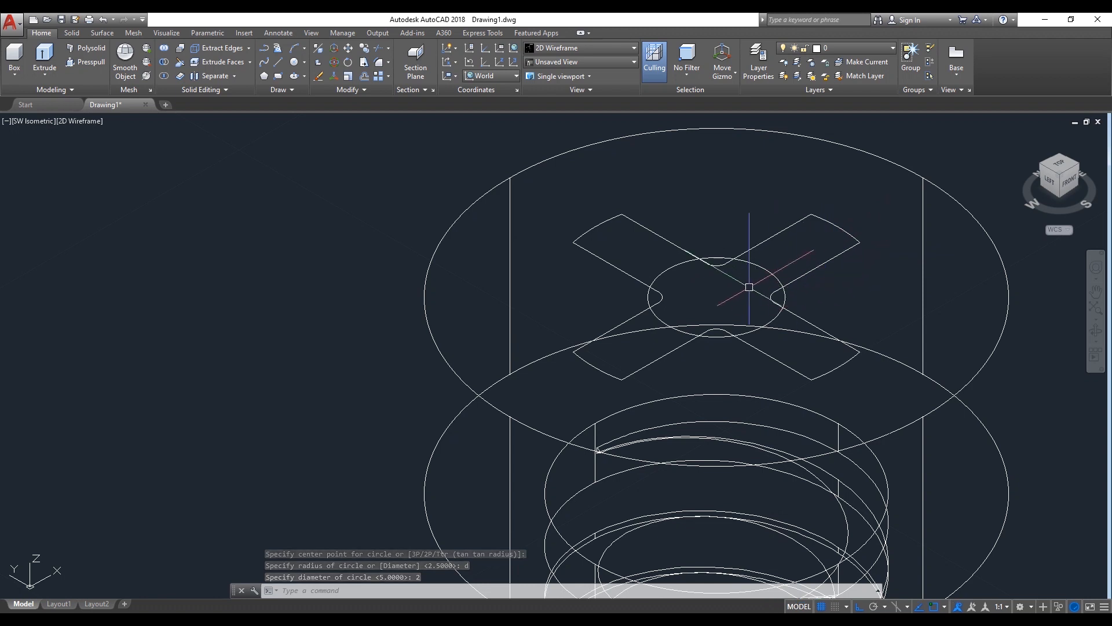
- In the top view, create a polyline boundary from the central area enclosed by the circle and the cross's rounded corners
{"action": "left_click", "coordinate": [1062, 167]}
{"action": "scroll", "coordinate": [620, 425], "scroll_direction": "up", "scroll_amount": 2}
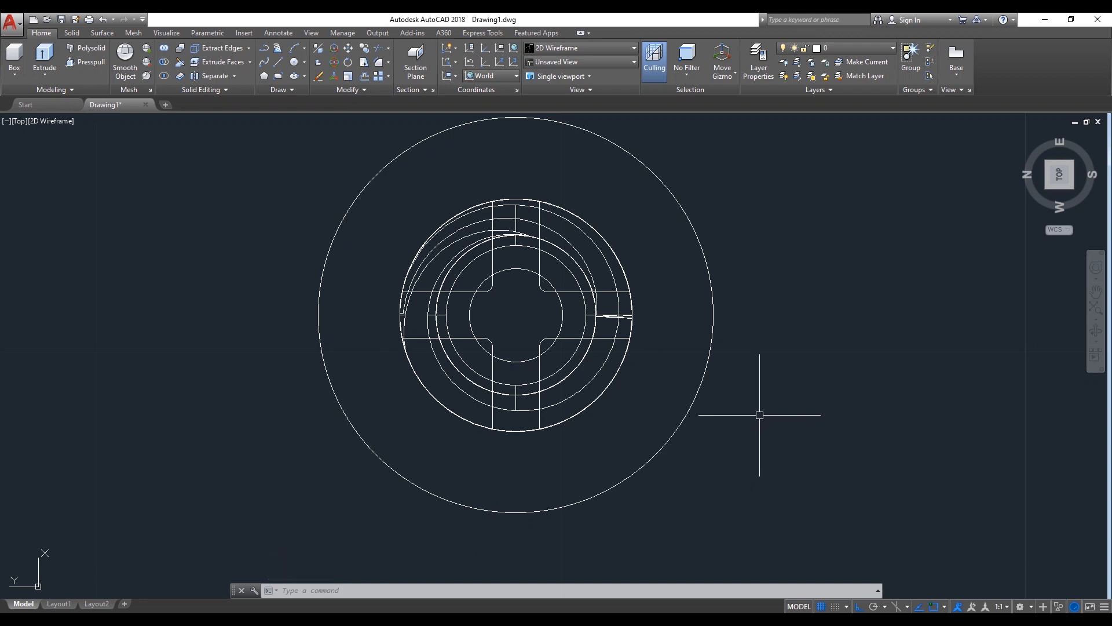
{"action": "type", "text": "o"}
{"action": "key", "text": "Return"}
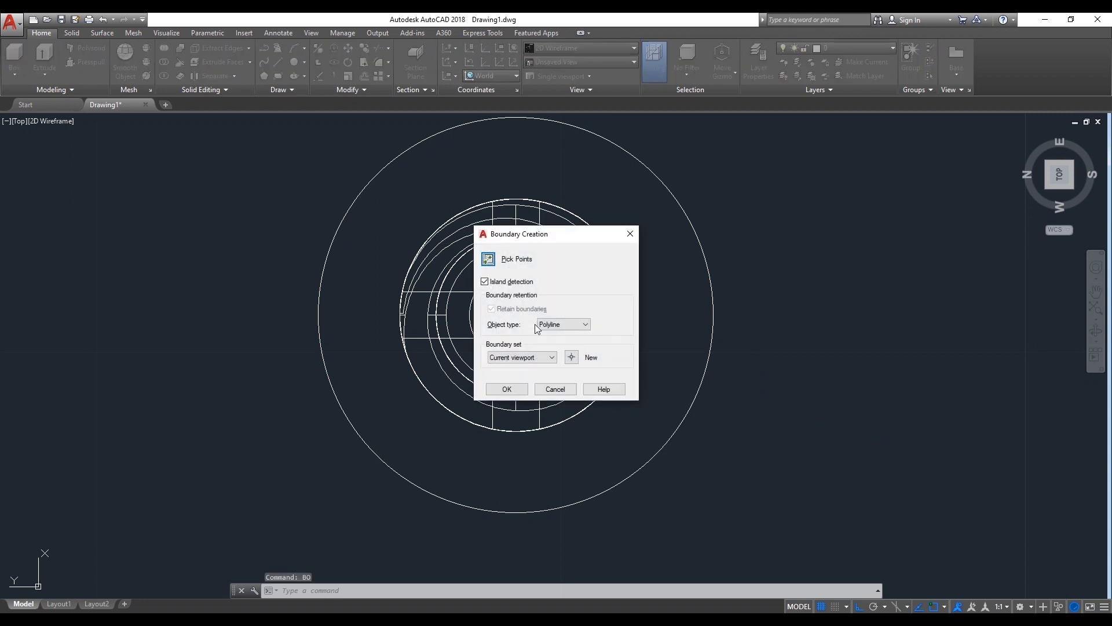
{"action": "left_click", "coordinate": [497, 267]}
{"action": "left_click", "coordinate": [515, 315]}
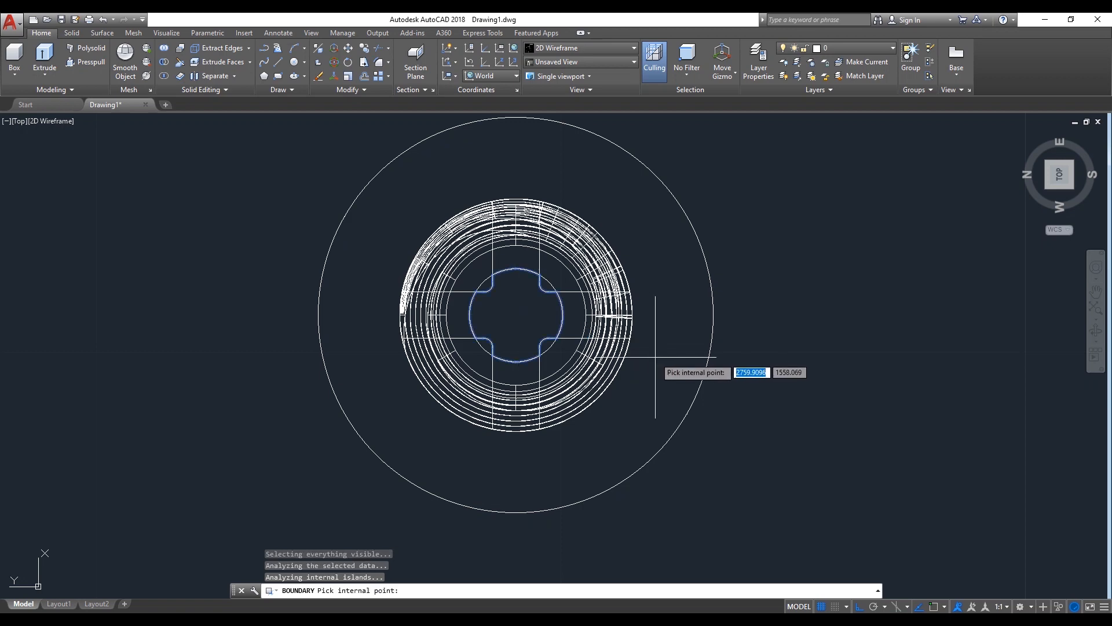
{"action": "key", "text": "Return"}
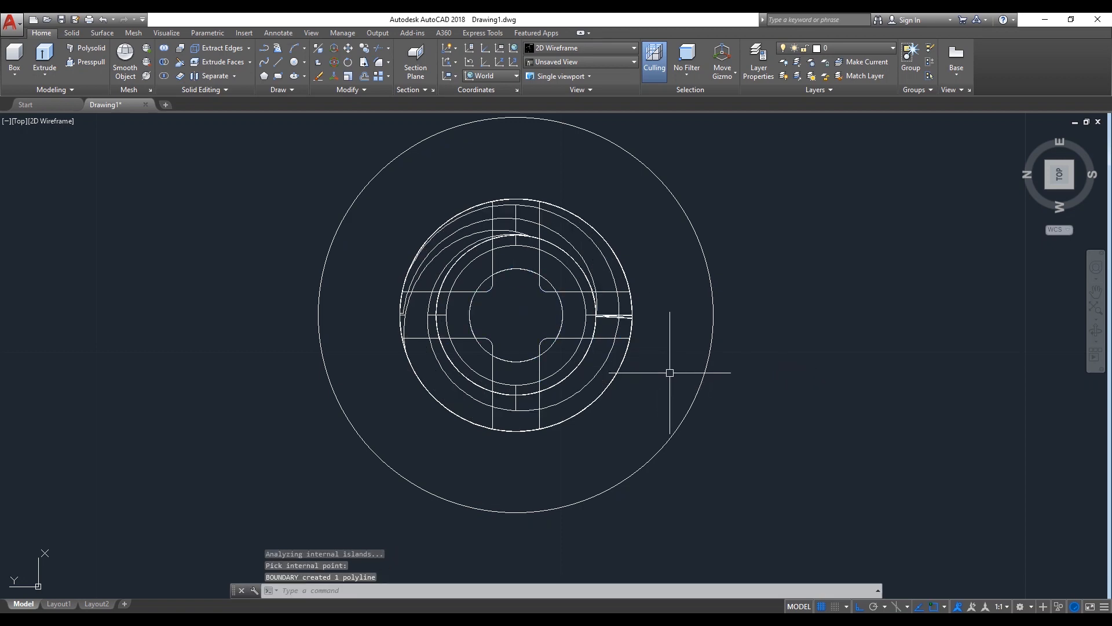
- Switch to the NW isometric view and erase the 2-diameter circle at the centre of the cross
{"action": "left_click", "coordinate": [1047, 186]}
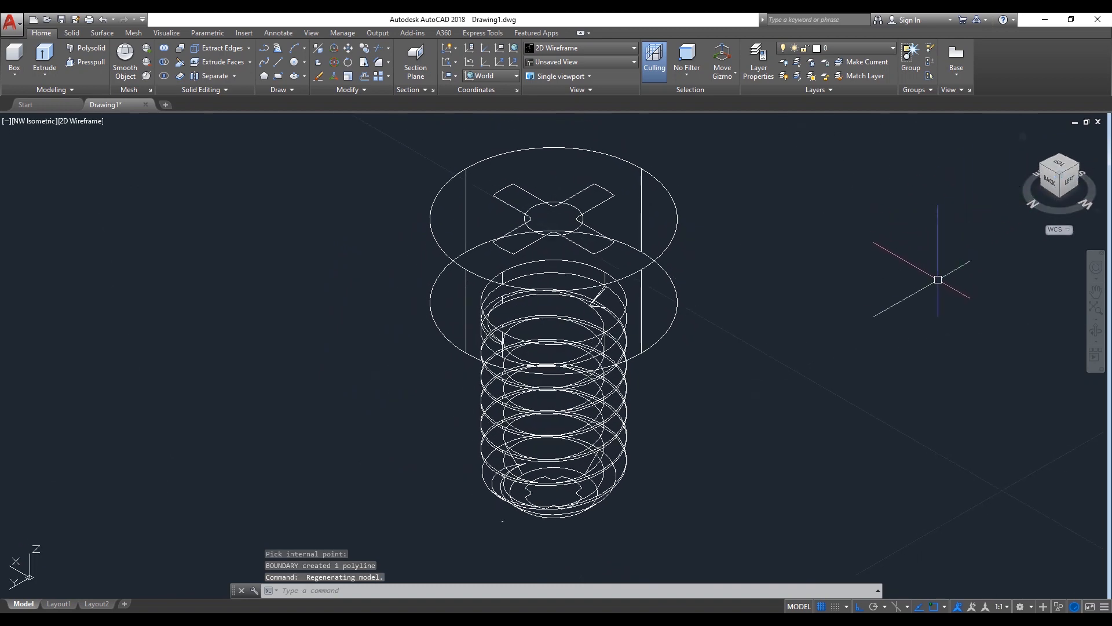
{"action": "type", "text": "e"}
{"action": "key", "text": "Return"}
{"action": "scroll", "coordinate": [575, 191], "scroll_direction": "up", "scroll_amount": 2}
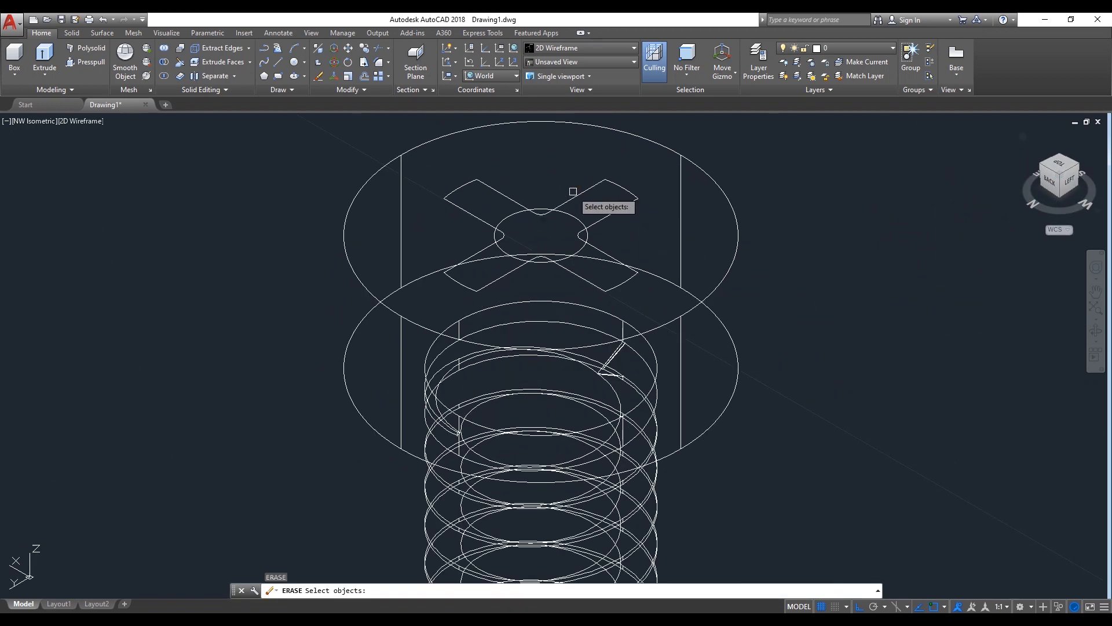
{"action": "left_click", "coordinate": [574, 215]}
{"action": "scroll", "coordinate": [575, 215], "scroll_direction": "up", "scroll_amount": 2}
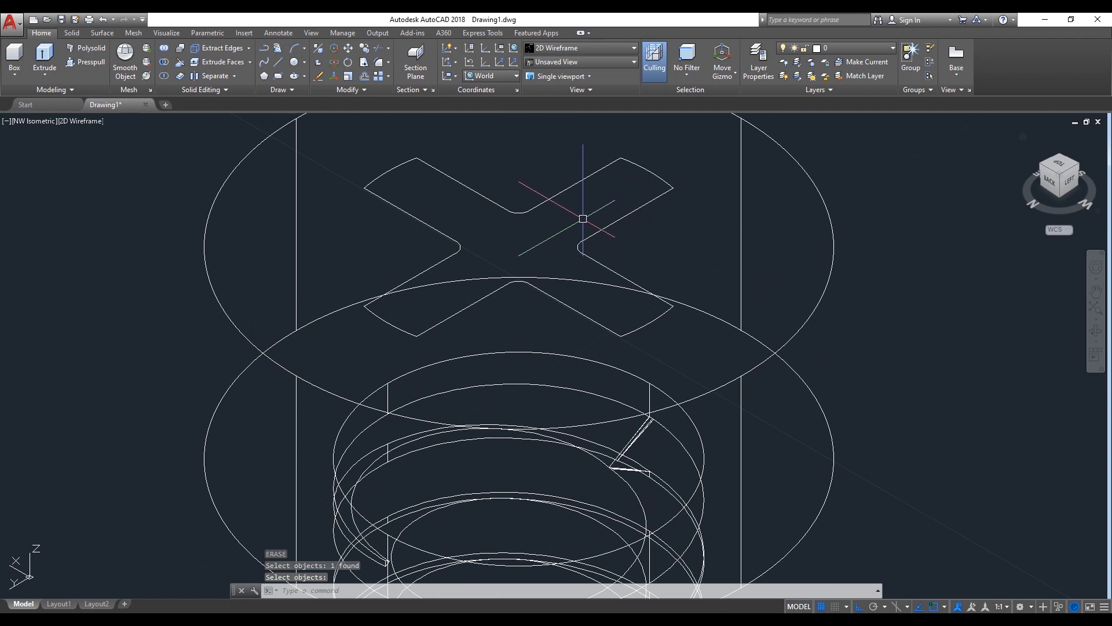
{"action": "key", "text": "Return"}
- Join all lines, corner fillets and end arcs of the cross outline into one closed polyline
{"action": "type", "text": "j"}
{"action": "key", "text": "Return"}
{"action": "left_click", "coordinate": [661, 161]}
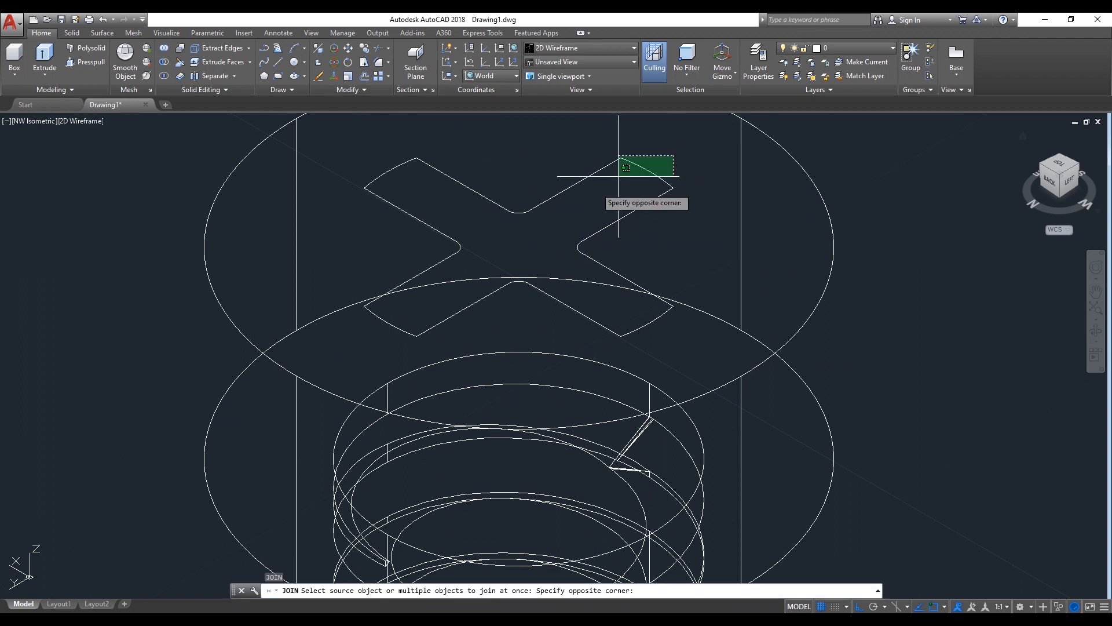
{"action": "left_click", "coordinate": [519, 222]}
{"action": "left_click", "coordinate": [396, 170]}
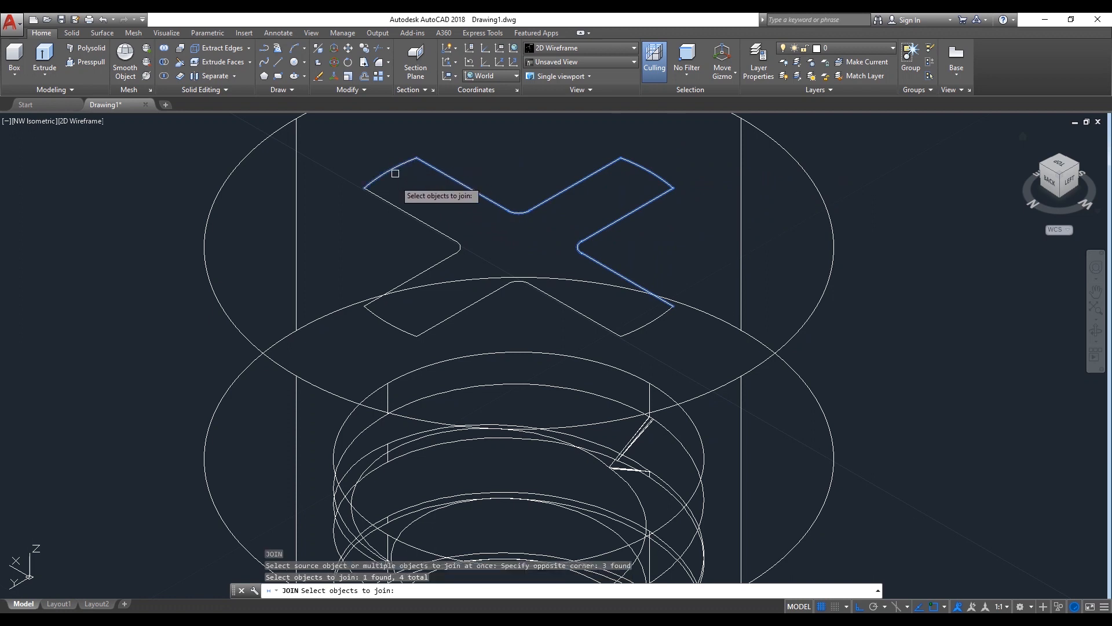
{"action": "left_click", "coordinate": [407, 213]}
{"action": "left_click", "coordinate": [391, 320]}
{"action": "left_click", "coordinate": [455, 316]}
{"action": "left_click", "coordinate": [454, 312]}
{"action": "left_click", "coordinate": [466, 308]}
{"action": "left_click", "coordinate": [658, 318]}
{"action": "key", "text": "Return"}
- Move the notched boundary polyline from the shank's lower end up to the centre of the cross outline
{"action": "scroll", "coordinate": [586, 235], "scroll_direction": "down", "scroll_amount": 4}
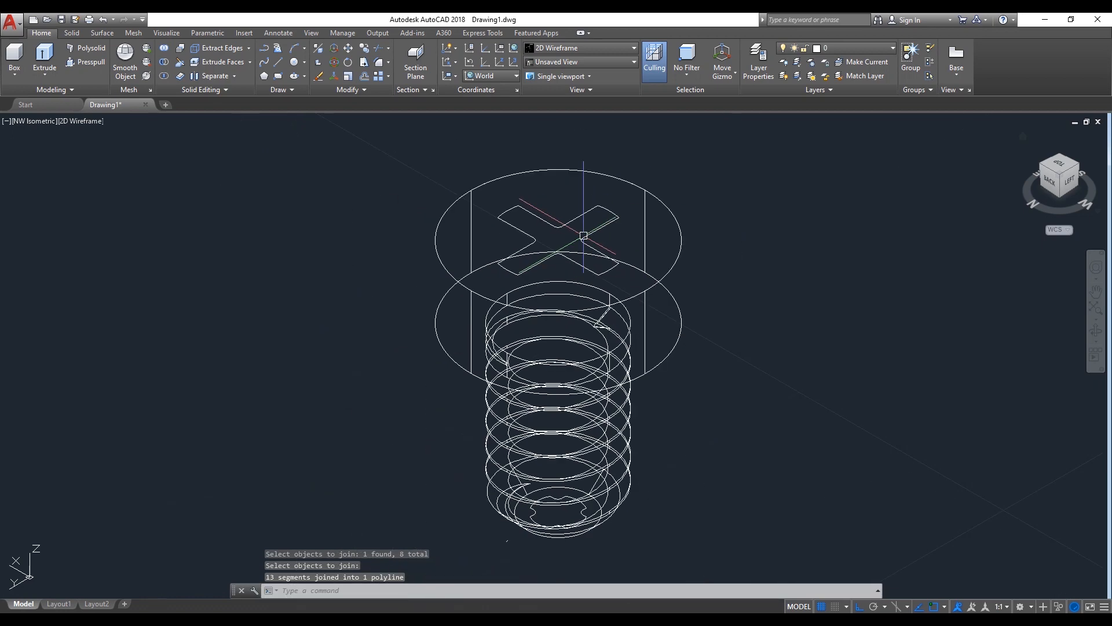
{"action": "key", "text": "Return"}
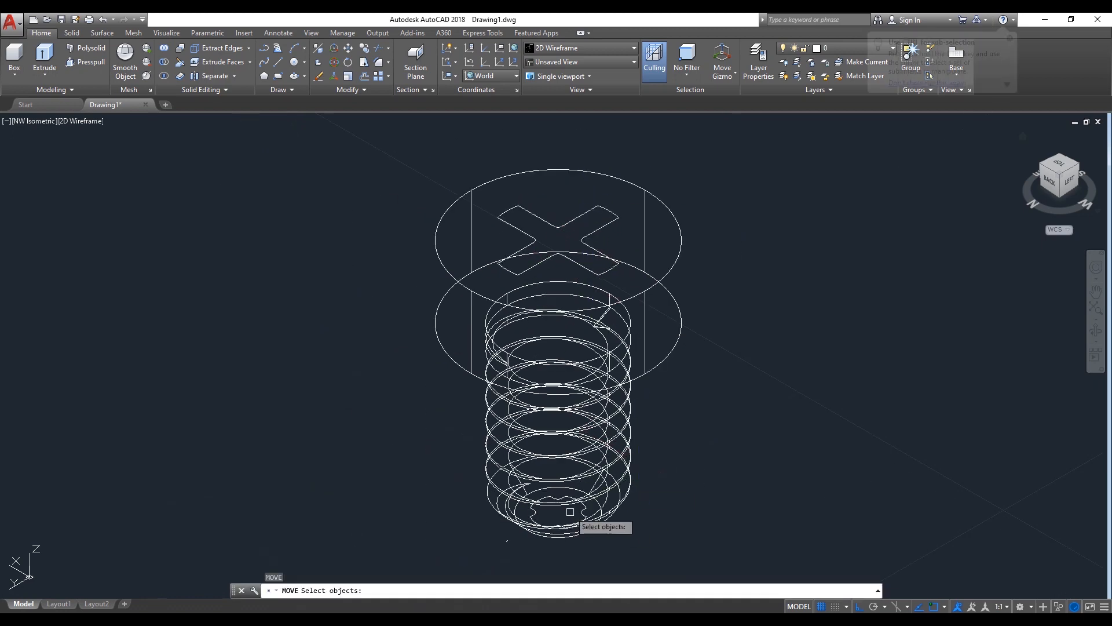
{"action": "scroll", "coordinate": [579, 516], "scroll_direction": "up", "scroll_amount": 5}
{"action": "left_click", "coordinate": [617, 526]}
{"action": "key", "text": "Return"}
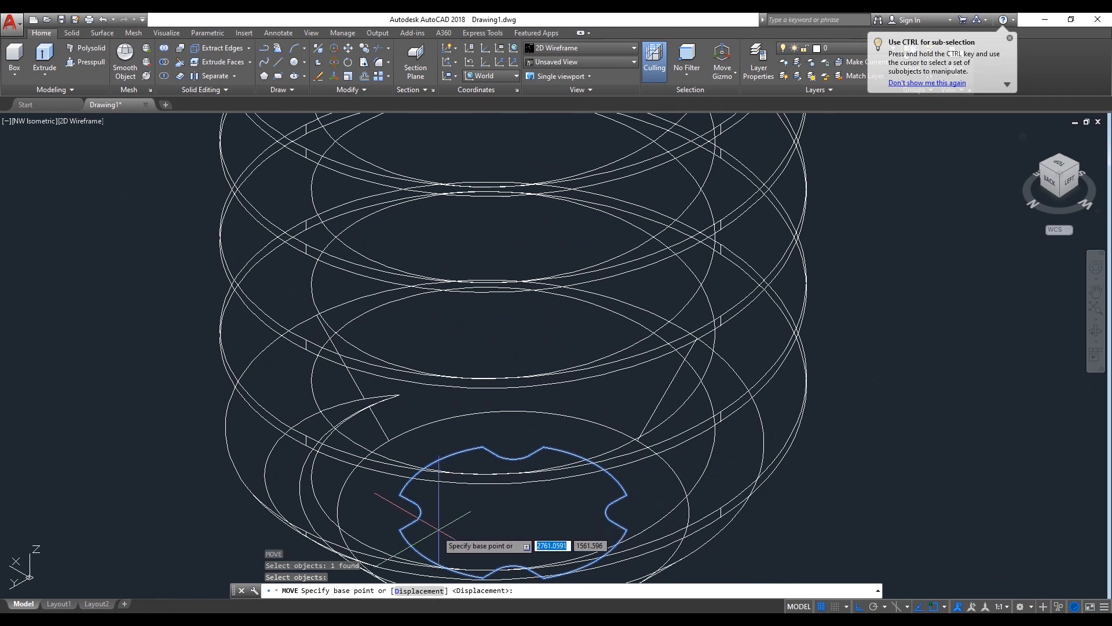
{"action": "left_click", "coordinate": [513, 512]}
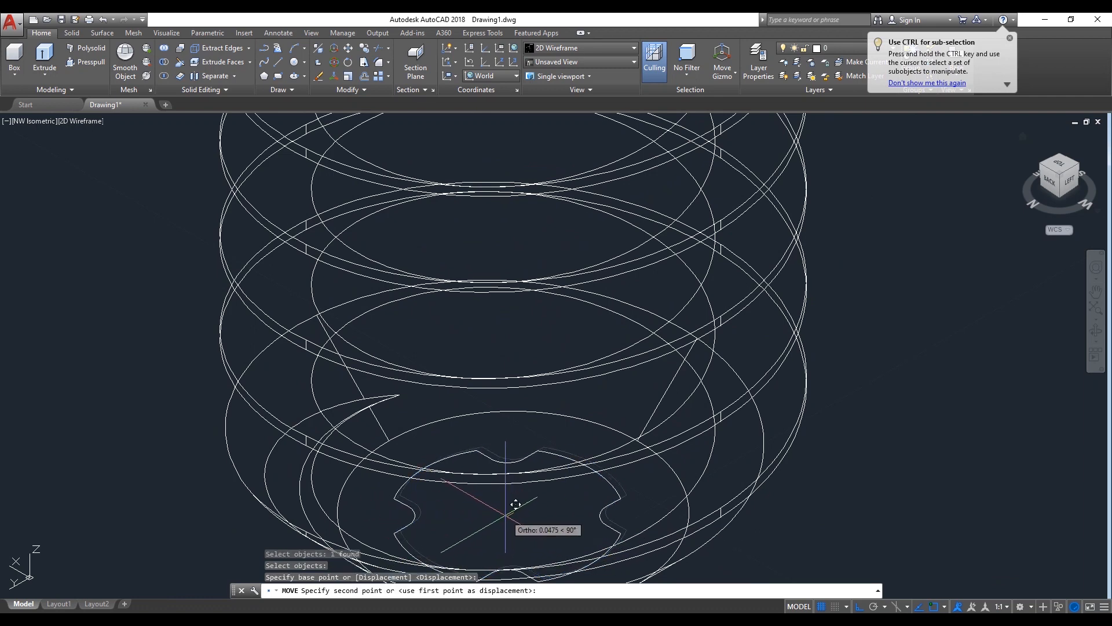
{"action": "scroll", "coordinate": [510, 517], "scroll_direction": "down", "scroll_amount": 5}
{"action": "scroll", "coordinate": [510, 455], "scroll_direction": "up", "scroll_amount": 2}
{"action": "scroll", "coordinate": [548, 218], "scroll_direction": "up", "scroll_amount": 3}
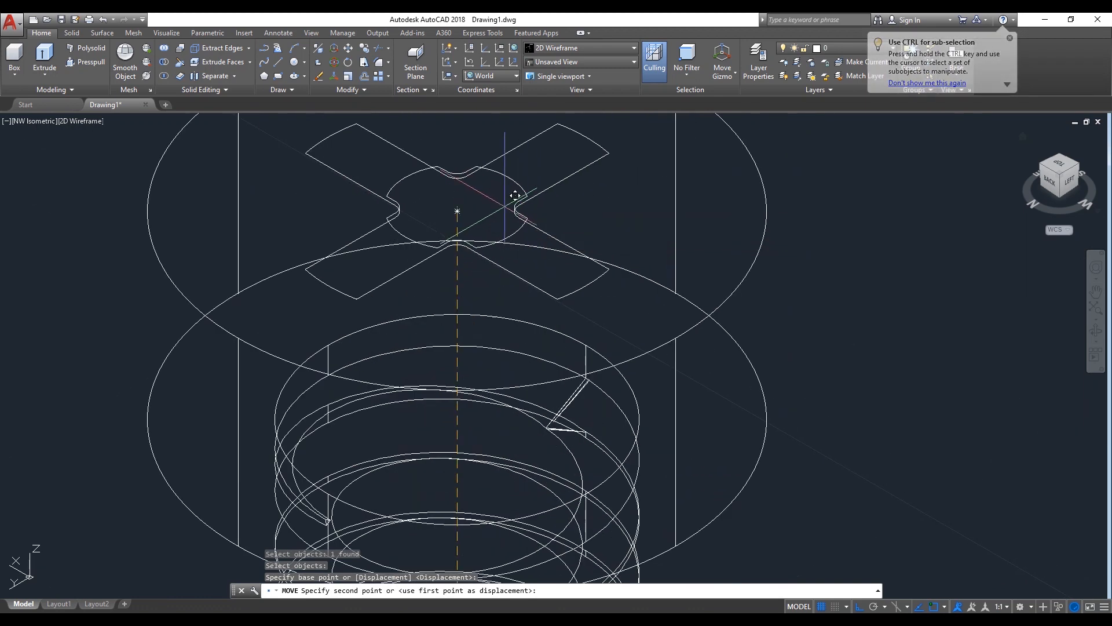
{"action": "left_click", "coordinate": [460, 211]}
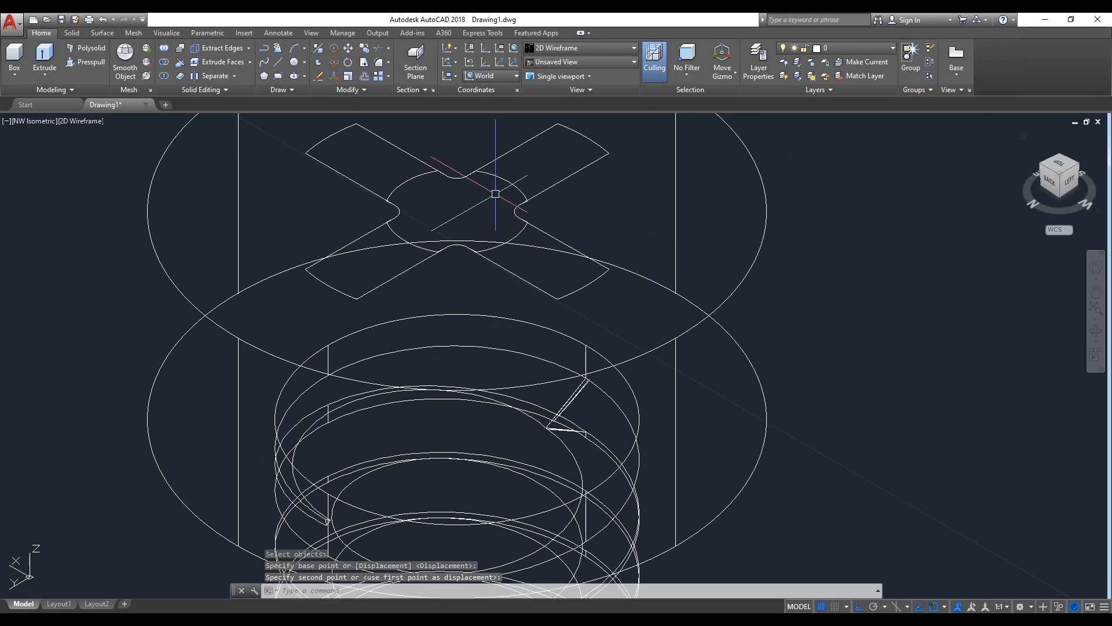
- Move the notched boundary polyline 3 units straight down from the cross outline
{"action": "key", "text": "Return"}
{"action": "left_click", "coordinate": [523, 195]}
{"action": "key", "text": "Return"}
{"action": "left_click", "coordinate": [614, 188]}
{"action": "type", "text": "3"}
{"action": "key", "text": "Return"}
{"action": "scroll", "coordinate": [609, 295], "scroll_direction": "down", "scroll_amount": 1}
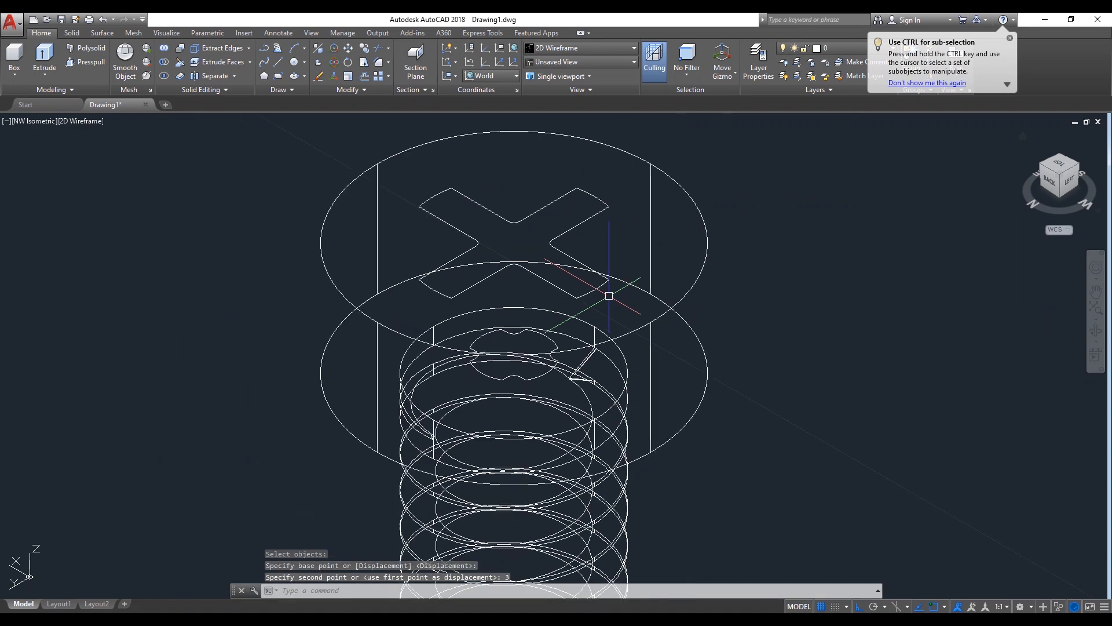
- Loft a solid from the cross outline to the notched profile below it, using cross sections only
{"action": "type", "text": "loft"}
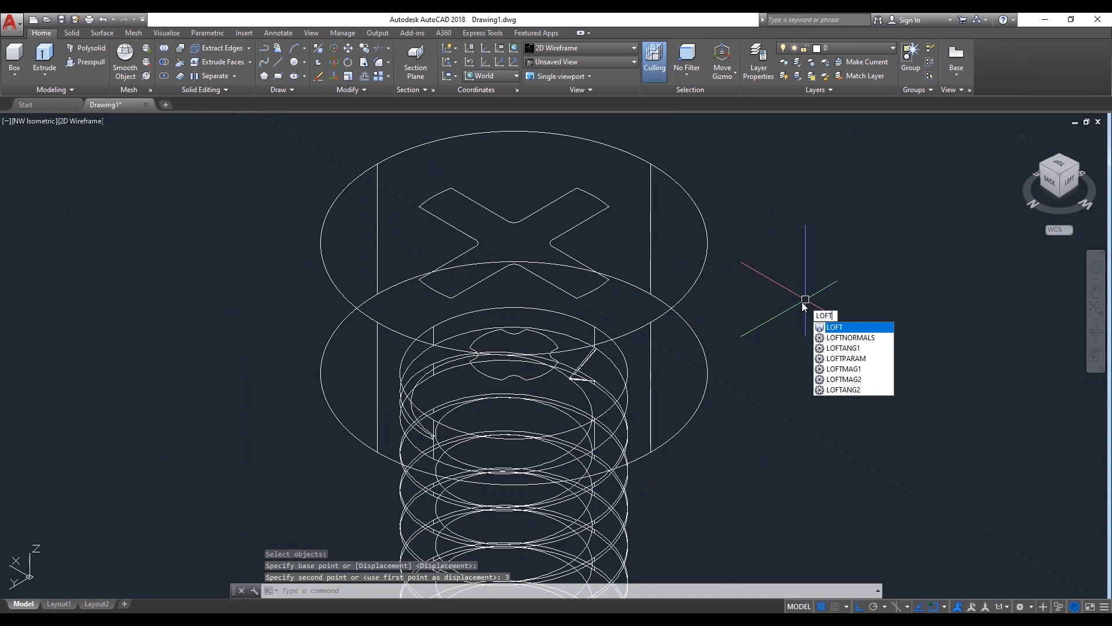
{"action": "key", "text": "Return"}
{"action": "left_click", "coordinate": [580, 223]}
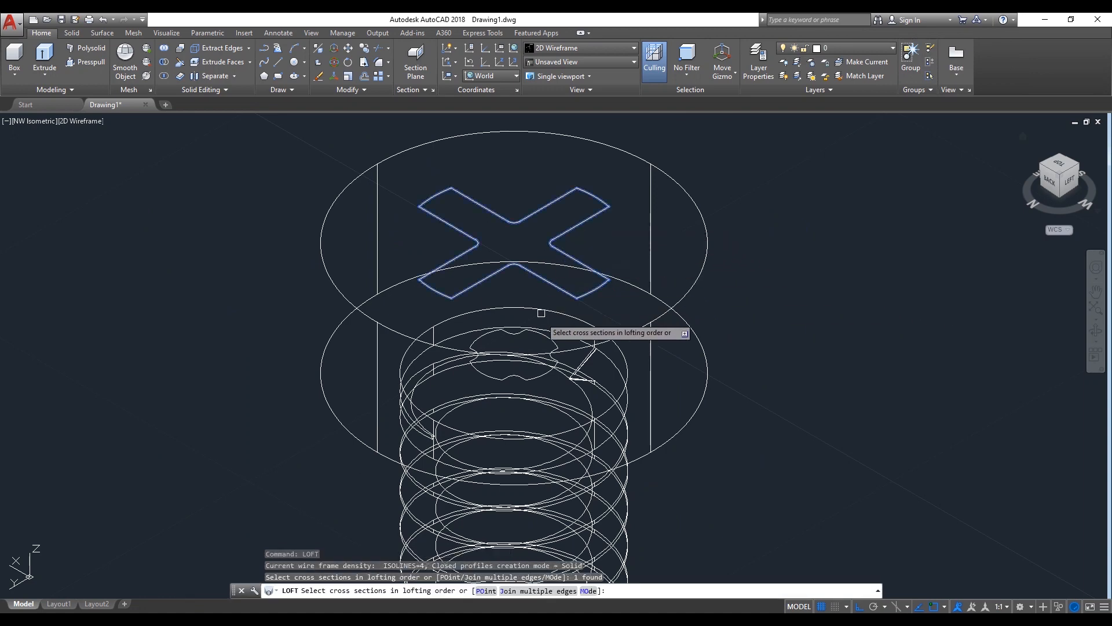
{"action": "left_click", "coordinate": [541, 330]}
{"action": "key", "text": "Return"}
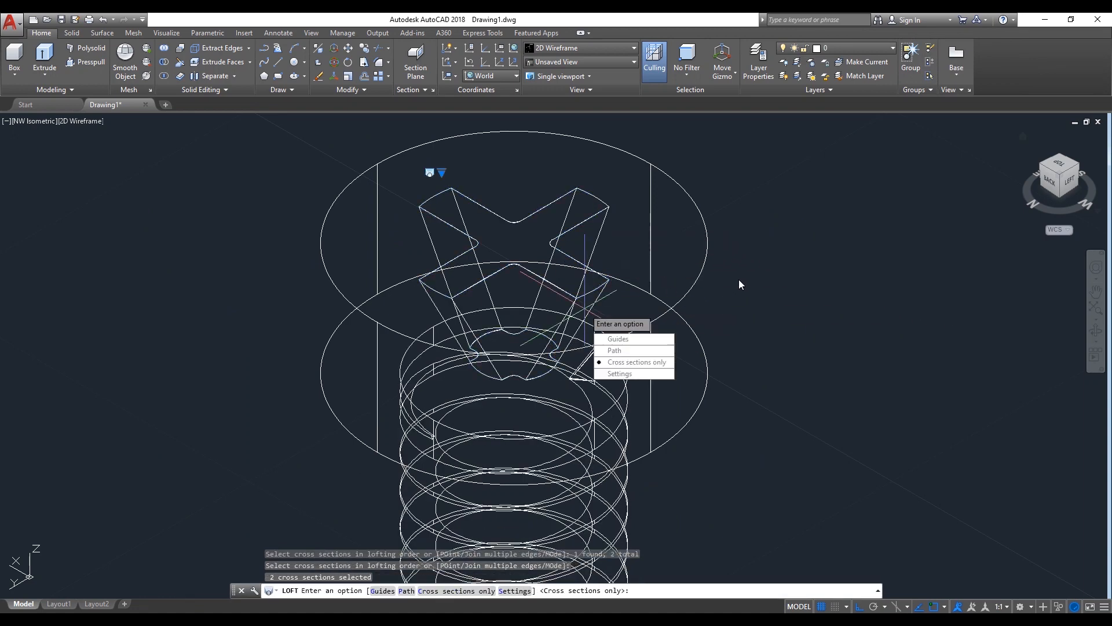
{"action": "key", "text": "Return"}
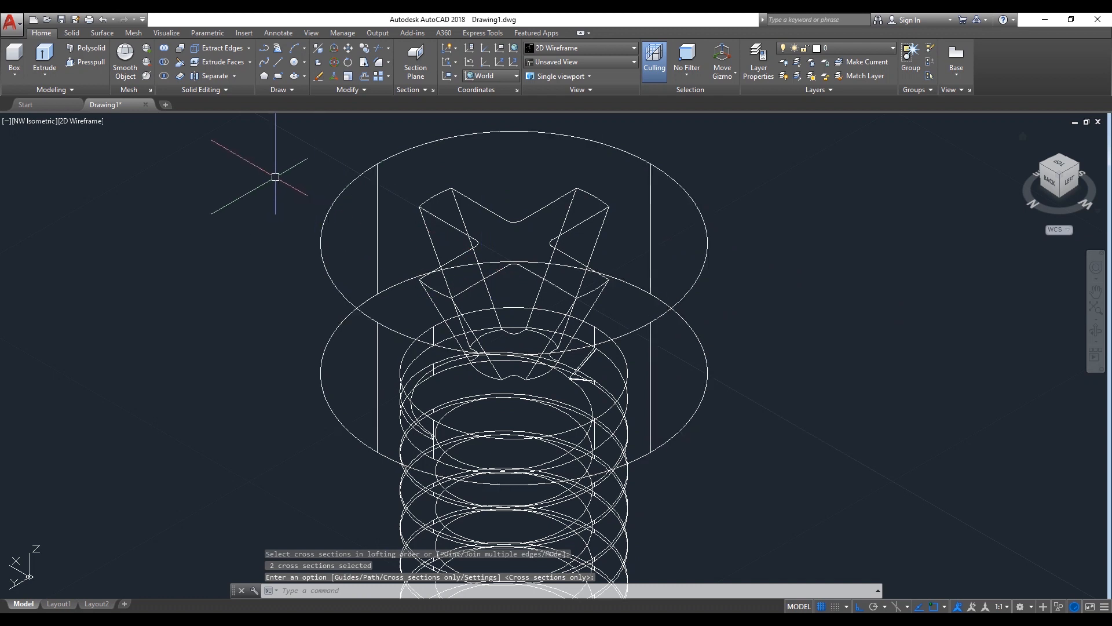
- Fillet the top outer edge of the screw head with a radius of 1.7
{"action": "type", "text": "f"}
{"action": "key", "text": "Return"}
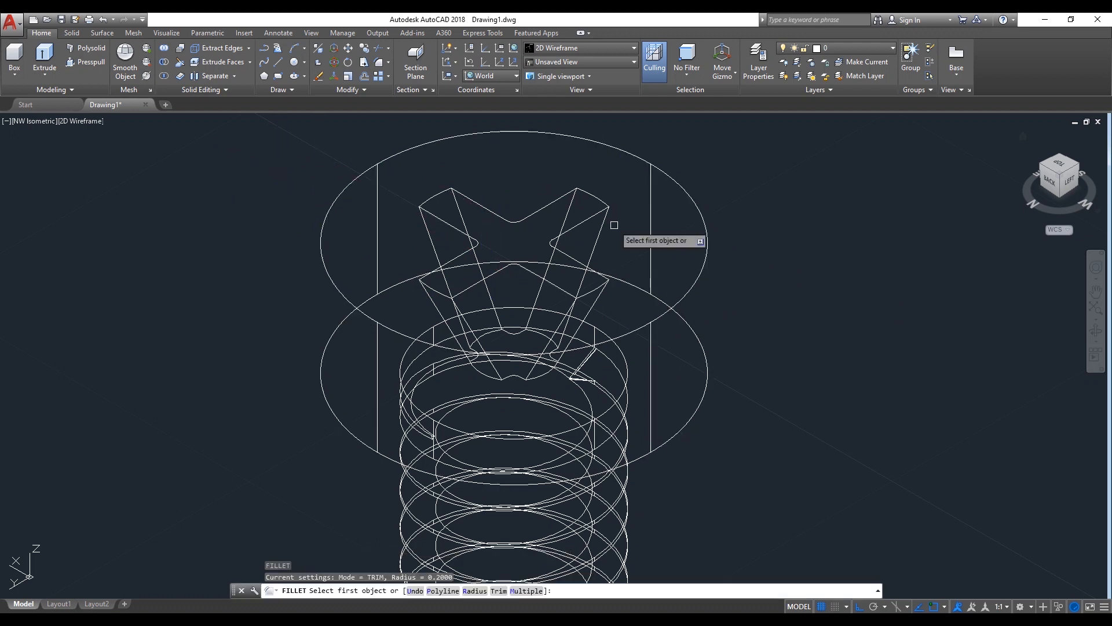
{"action": "type", "text": "r"}
{"action": "key", "text": "Return"}
{"action": "type", "text": "1"}
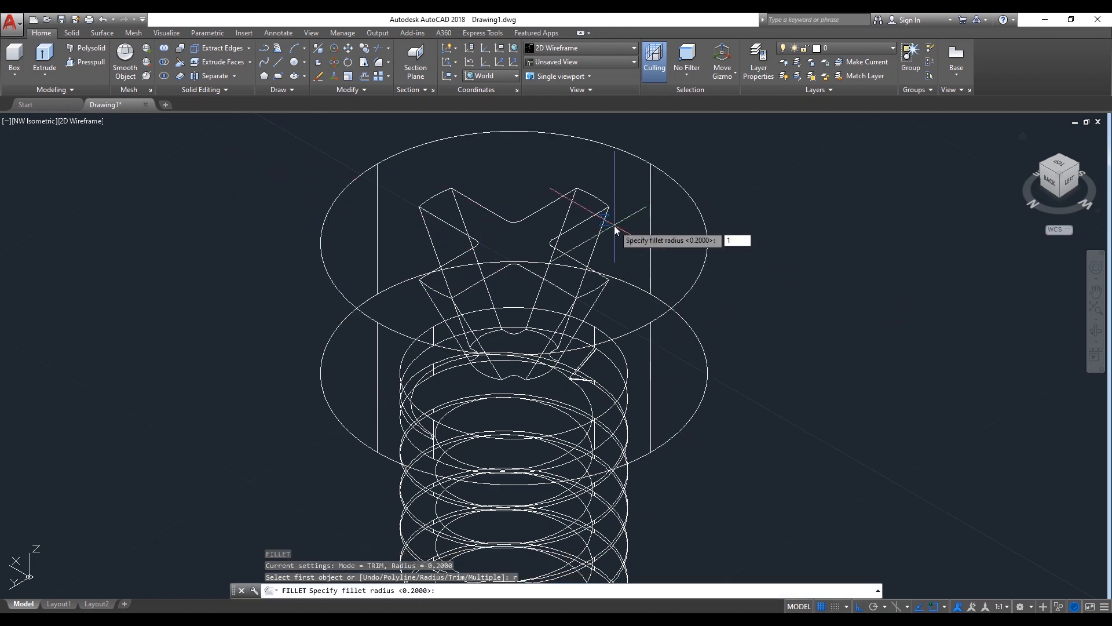
{"action": "type", "text": ".7"}
{"action": "key", "text": "Return"}
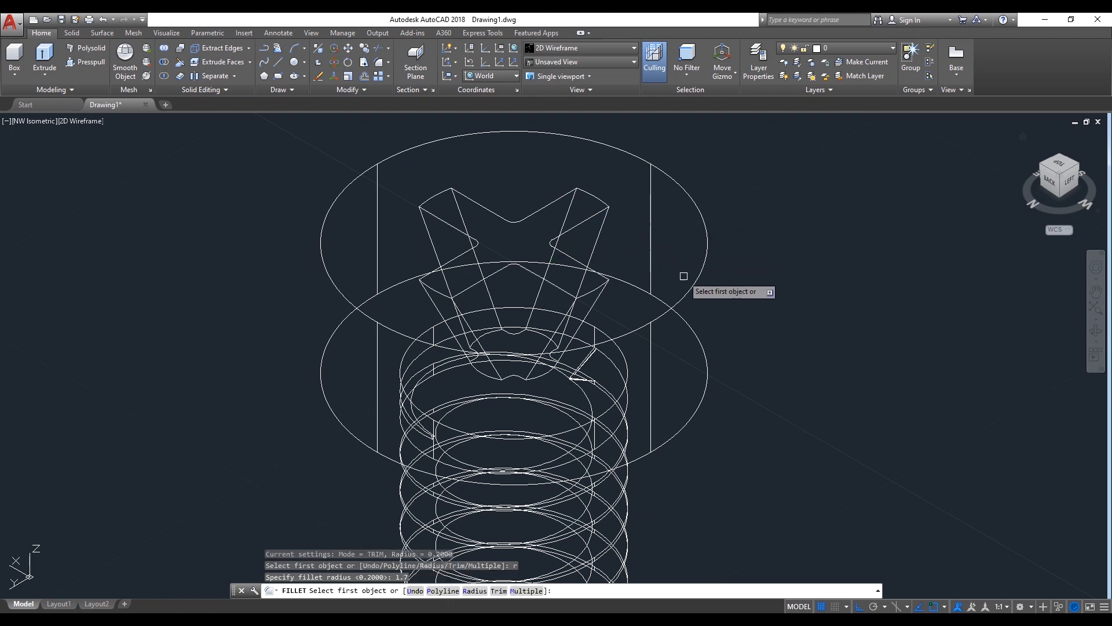
{"action": "left_click", "coordinate": [691, 285]}
{"action": "key", "text": "Return"}
{"action": "key", "text": "Return"}
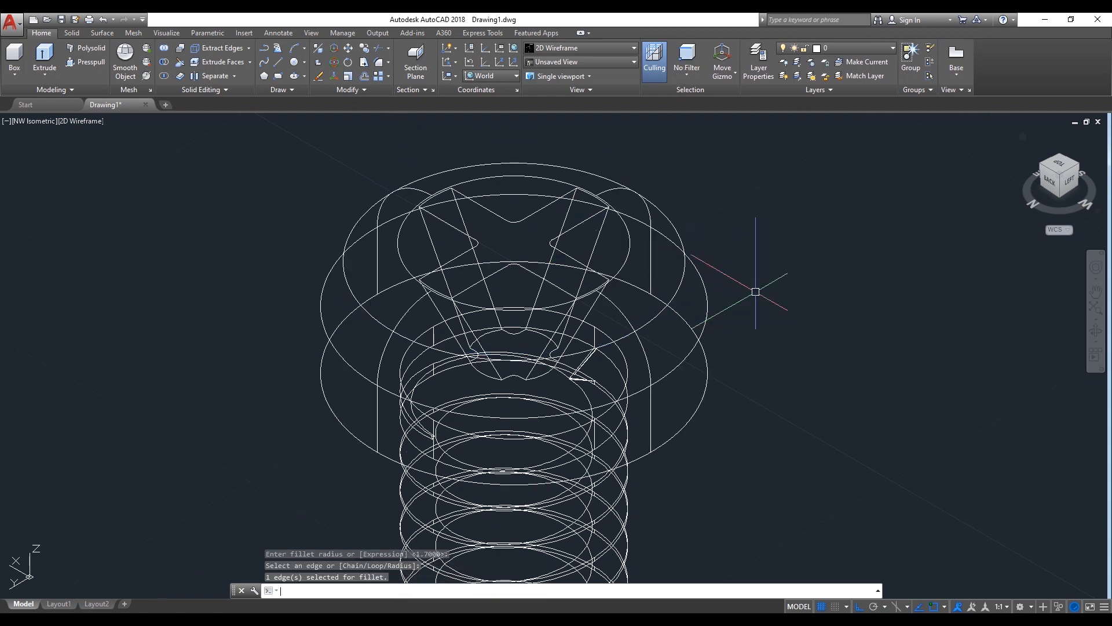
- Fillet the lower outer edge of the screw head with a radius of 1
{"action": "type", "text": "f"}
{"action": "key", "text": "Return"}
{"action": "type", "text": "r"}
{"action": "key", "text": "Return"}
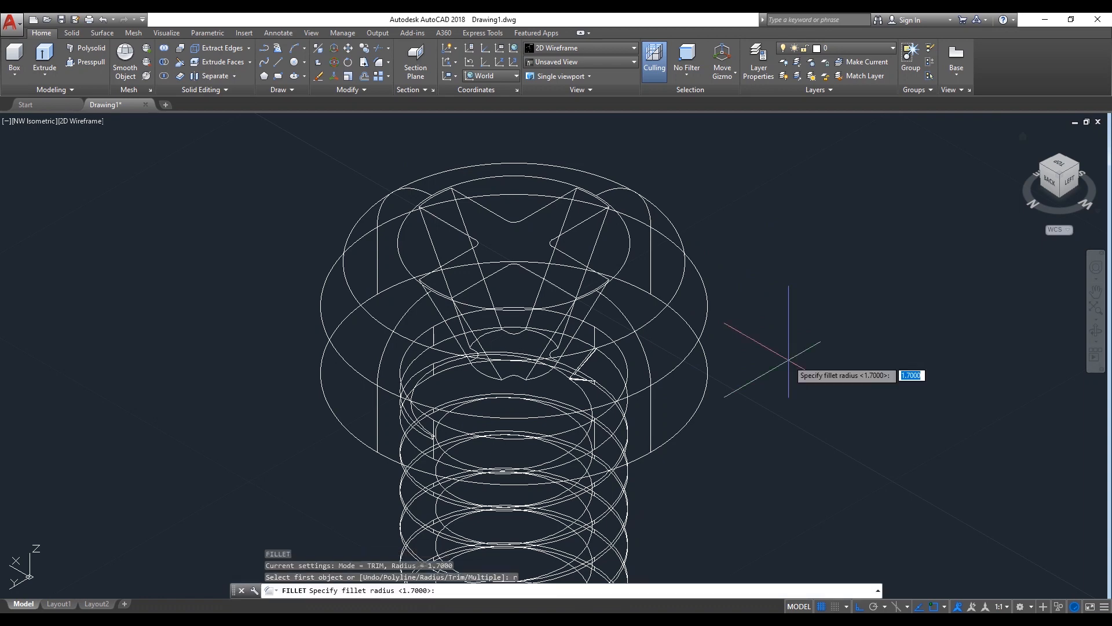
{"action": "key", "text": "Return"}
{"action": "left_click", "coordinate": [707, 400]}
{"action": "key", "text": "Return"}
{"action": "key", "text": "Return"}
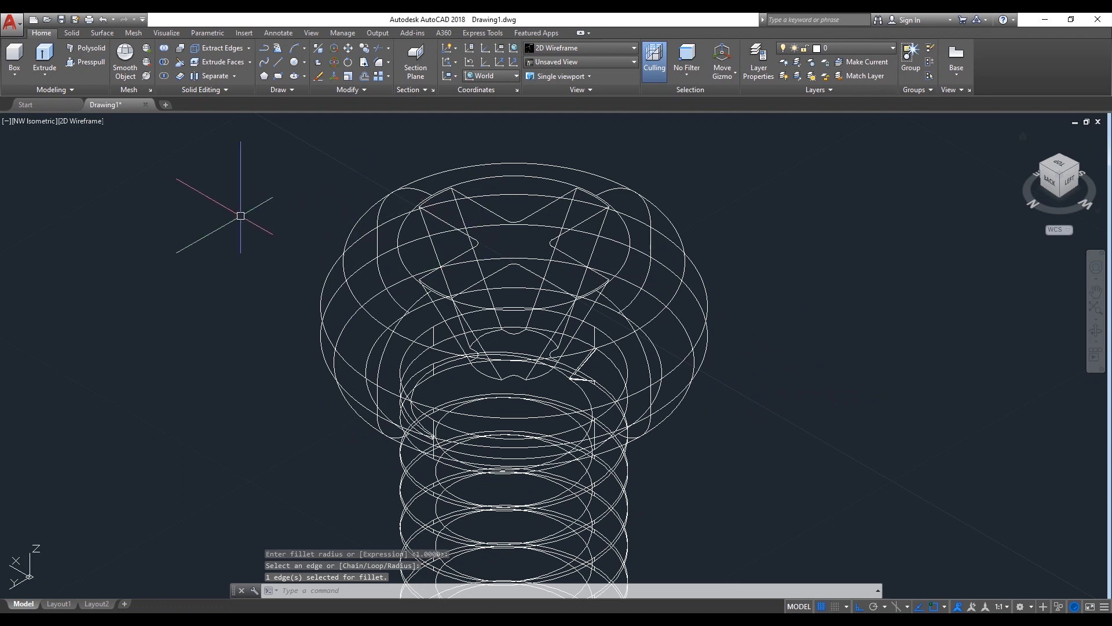
- Switch the viewport's visual style to Shaded
{"action": "left_click", "coordinate": [88, 122]}
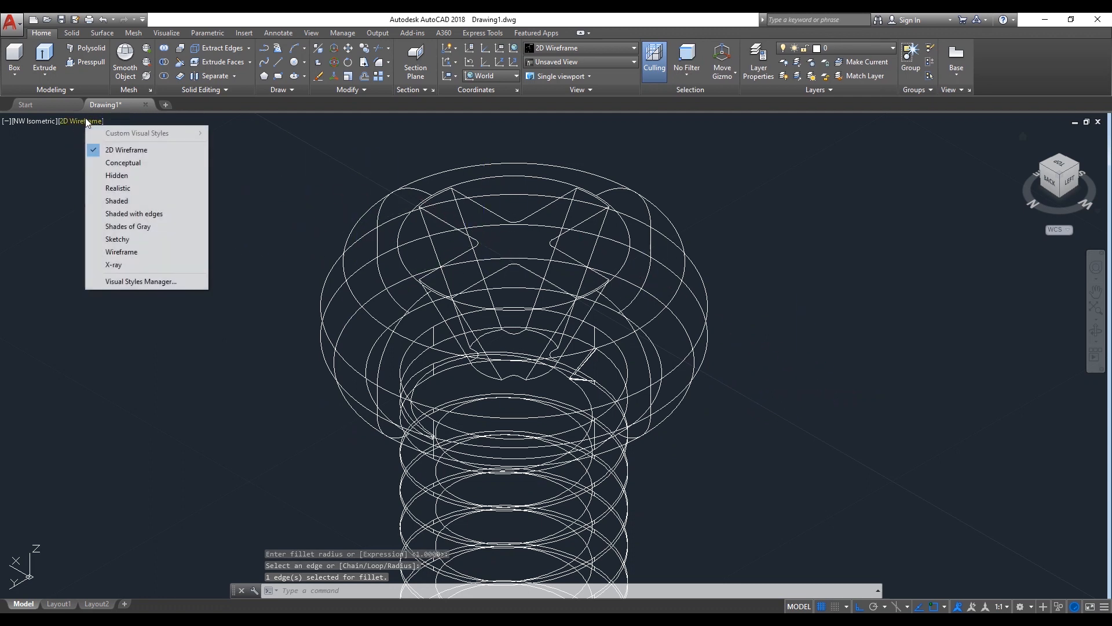
{"action": "left_click", "coordinate": [144, 201]}
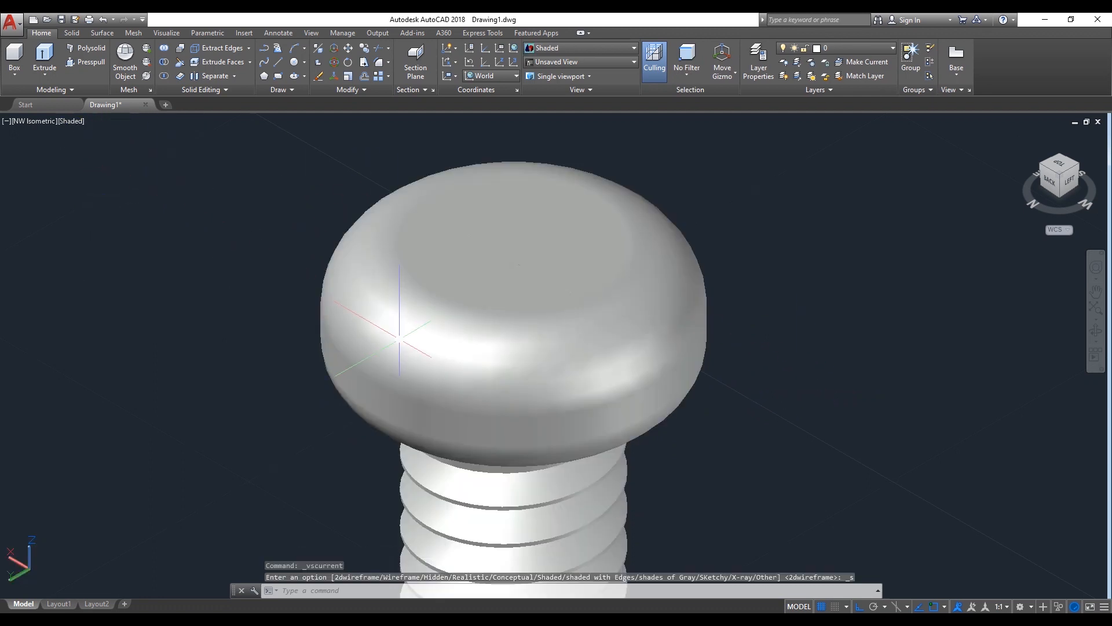
{"action": "type", "text": "su"}
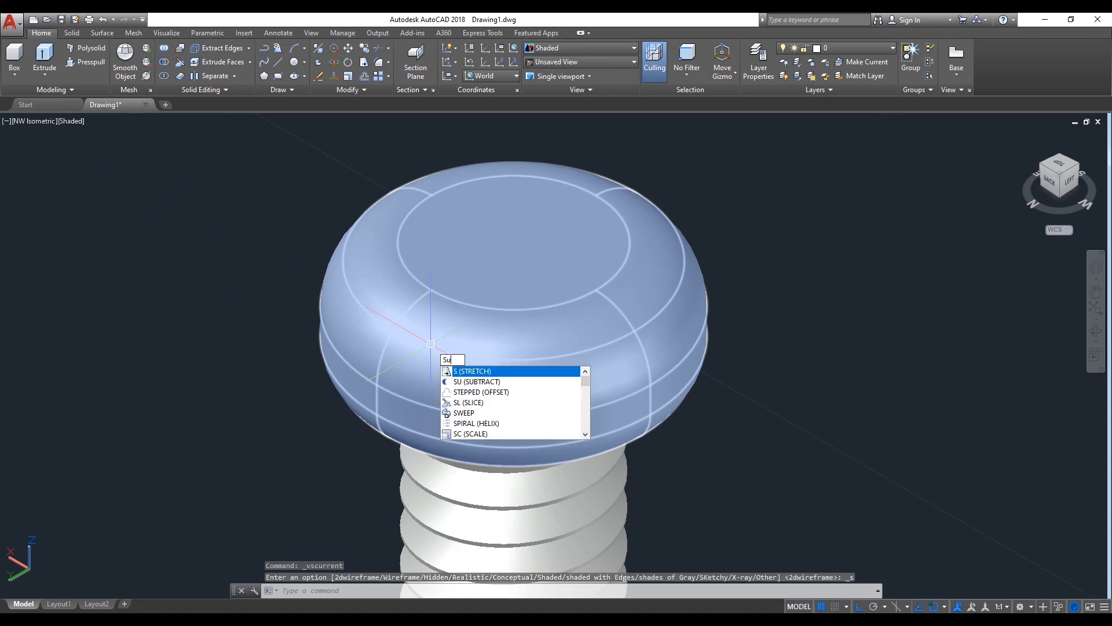
{"action": "key", "text": "Return"}
{"action": "left_click", "coordinate": [427, 333]}
{"action": "key", "text": "Return"}
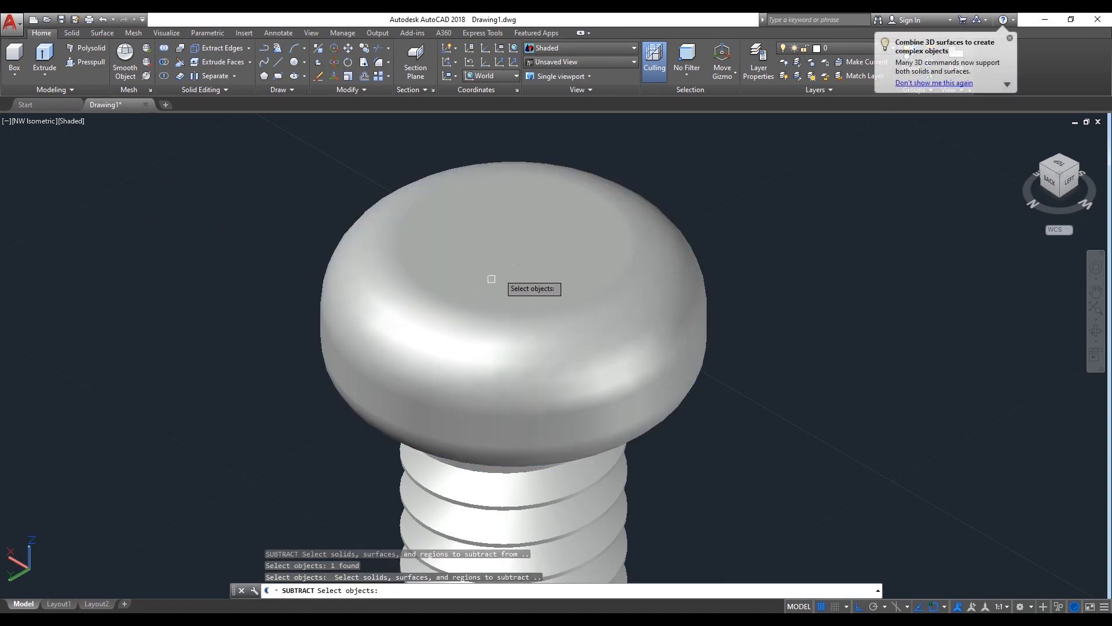
{"action": "left_click", "coordinate": [509, 255]}
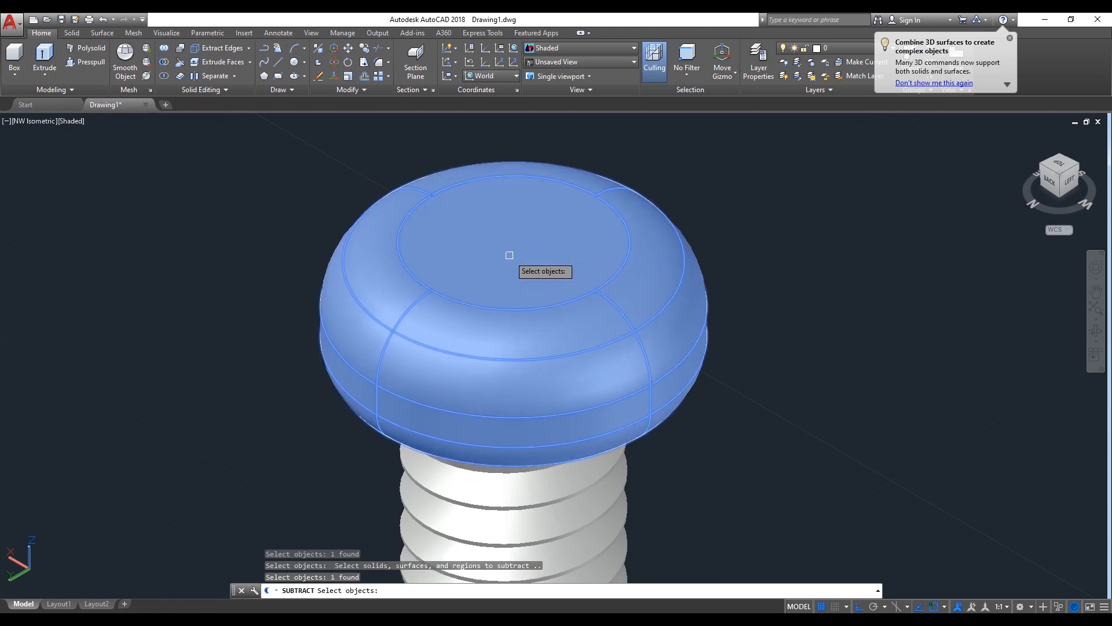
{"action": "key", "text": "Escape"}
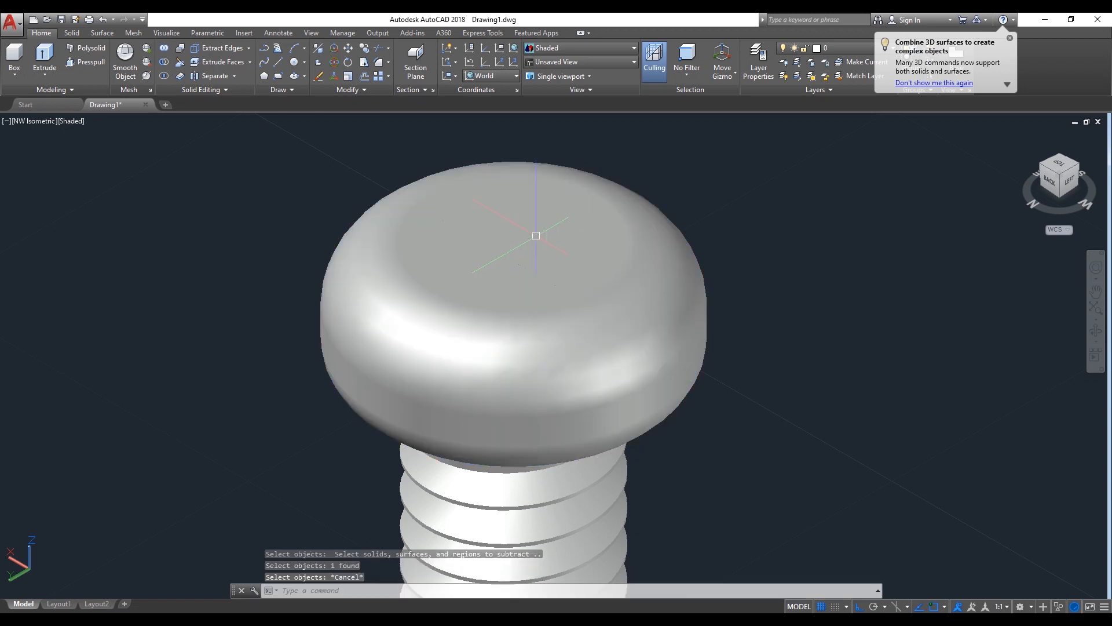
- Subtract the lofted cross solid from the screw head to cut the recess
{"action": "type", "text": "su"}
{"action": "key", "text": "Return"}
{"action": "left_click", "coordinate": [523, 328]}
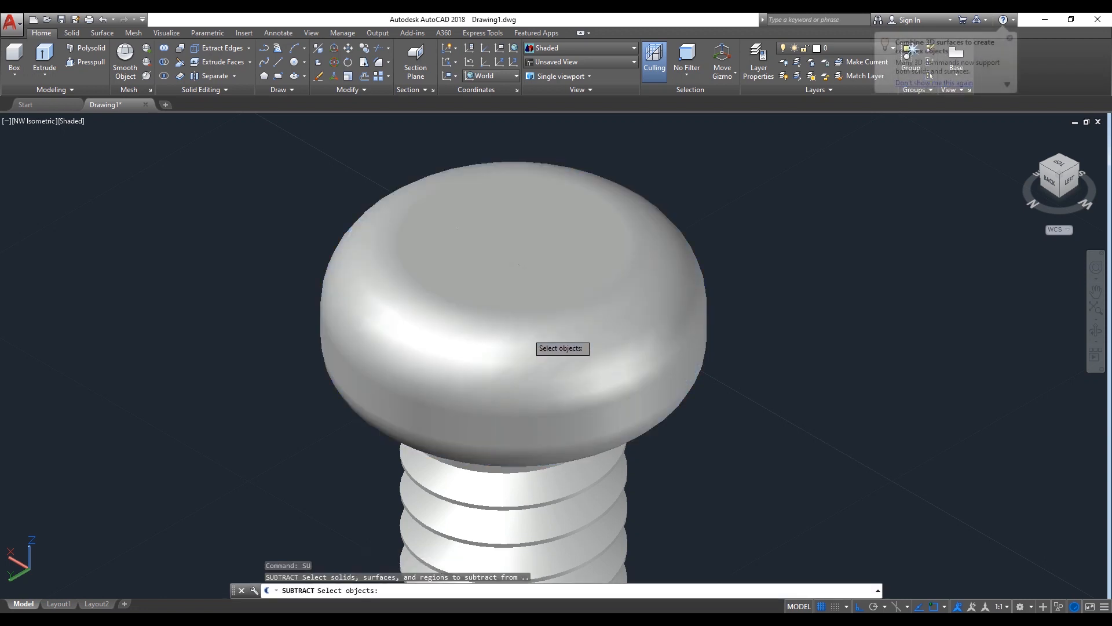
{"action": "key", "text": "Return"}
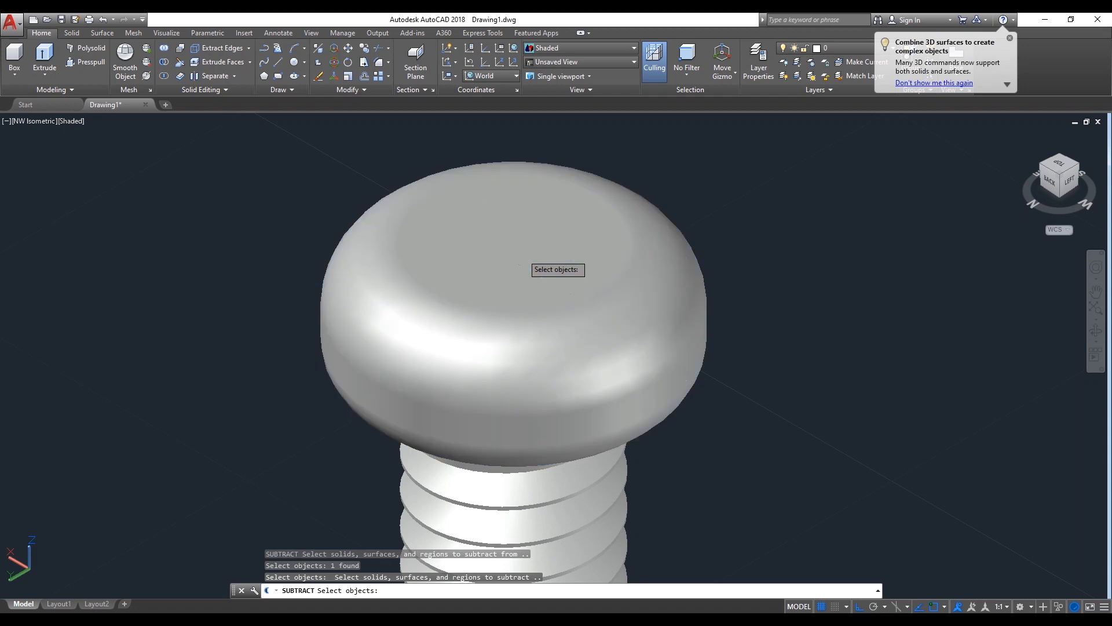
{"action": "left_click", "coordinate": [522, 253]}
{"action": "key", "text": "Return"}
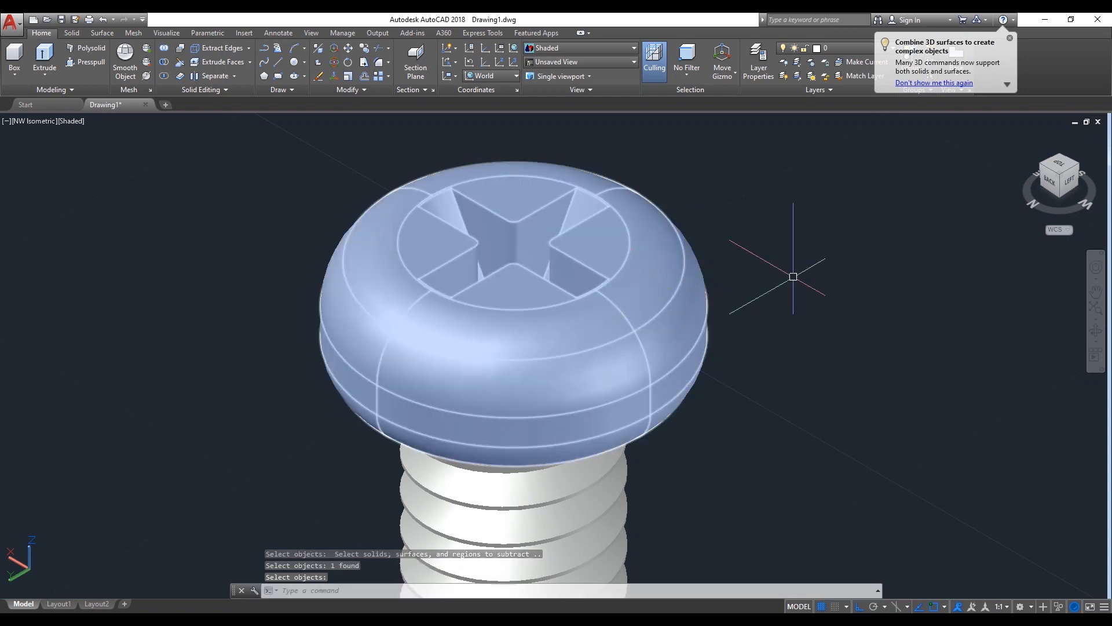
{"action": "left_click", "coordinate": [1099, 330]}
{"action": "left_click_drag", "start_coordinate": [835, 274], "coordinate": [690, 278]}
{"action": "right_click", "coordinate": [771, 224]}
{"action": "left_click", "coordinate": [799, 232]}
{"action": "type", "text": "fillet"}
{"action": "key", "text": "Return"}
{"action": "type", "text": "r"}
{"action": "key", "text": "Return"}
{"action": "type", "text": ",1"}
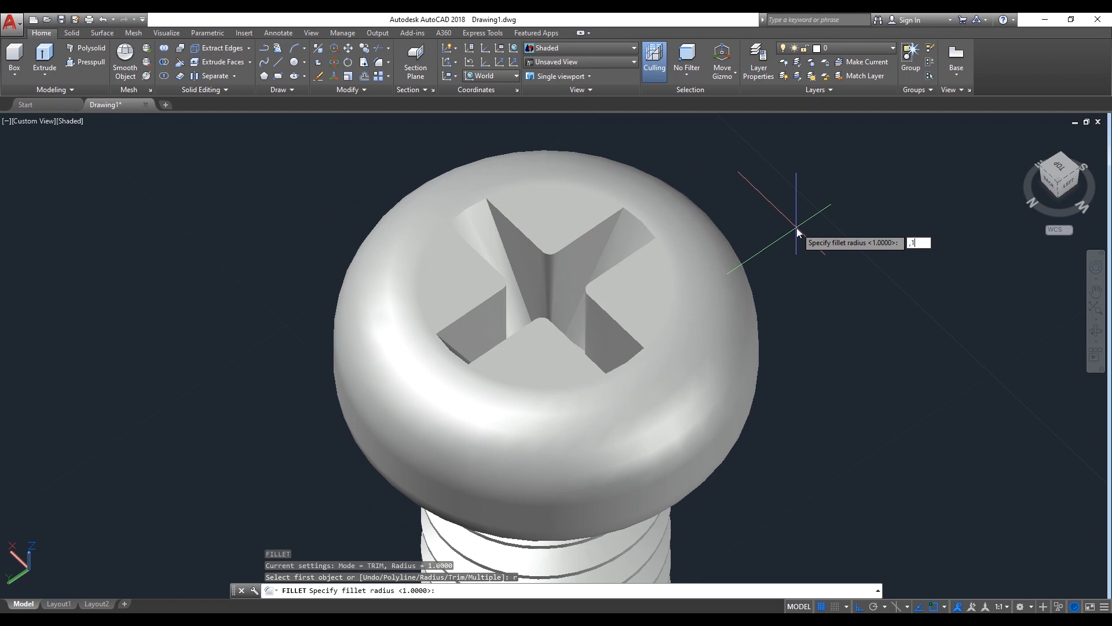
{"action": "key", "text": "Return"}
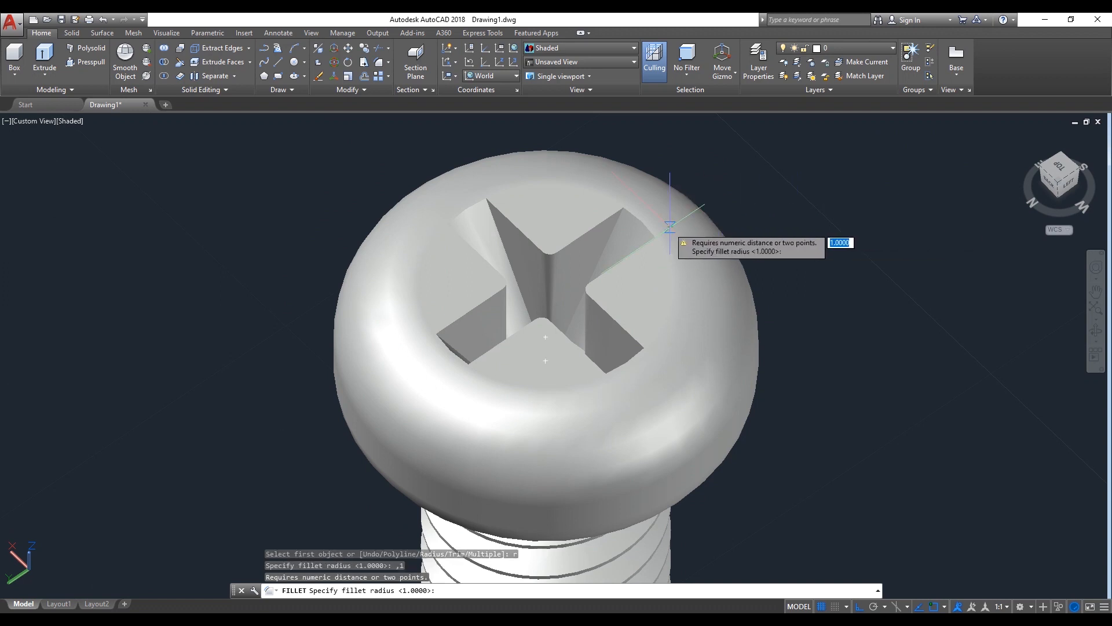
{"action": "key", "text": "Escape"}
- Fillet the upper rim edges of the cross-shaped recess in the screw head with a radius of 0.1
{"action": "key", "text": "Return"}
{"action": "type", "text": "r"}
{"action": "key", "text": "Return"}
{"action": "type", "text": ".1"}
{"action": "key", "text": "Return"}
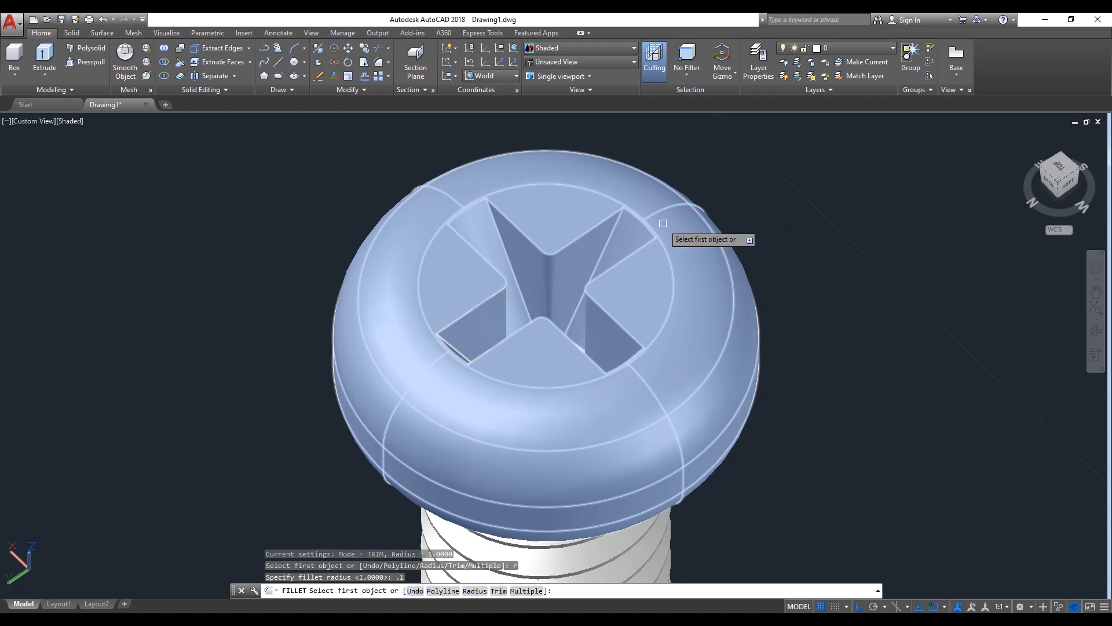
{"action": "scroll", "coordinate": [660, 226], "scroll_direction": "up", "scroll_amount": 3}
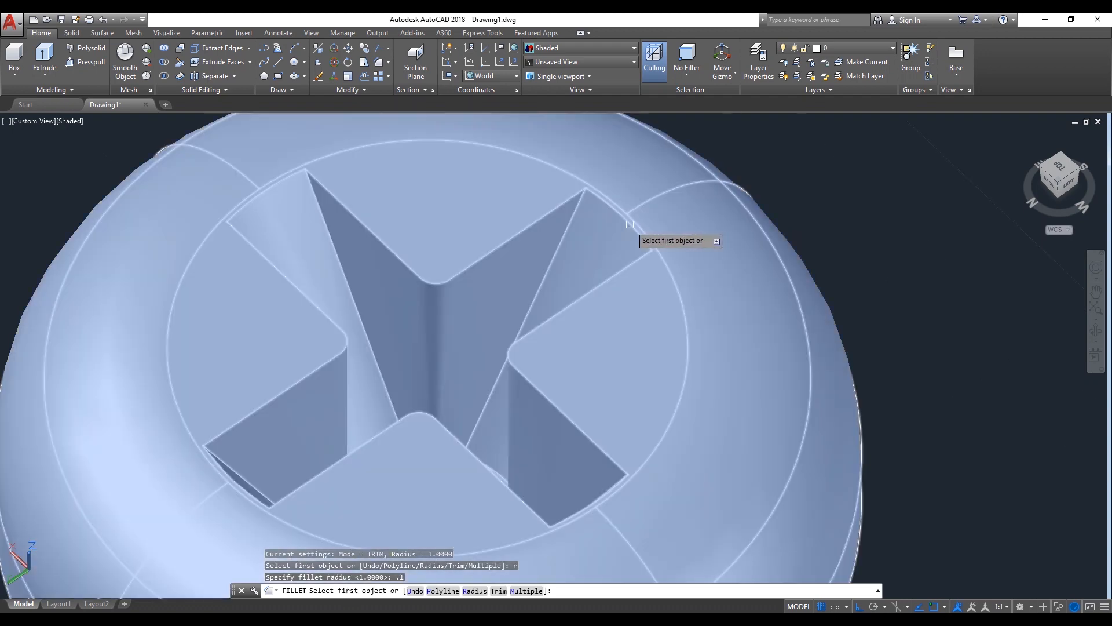
{"action": "left_click", "coordinate": [631, 223]}
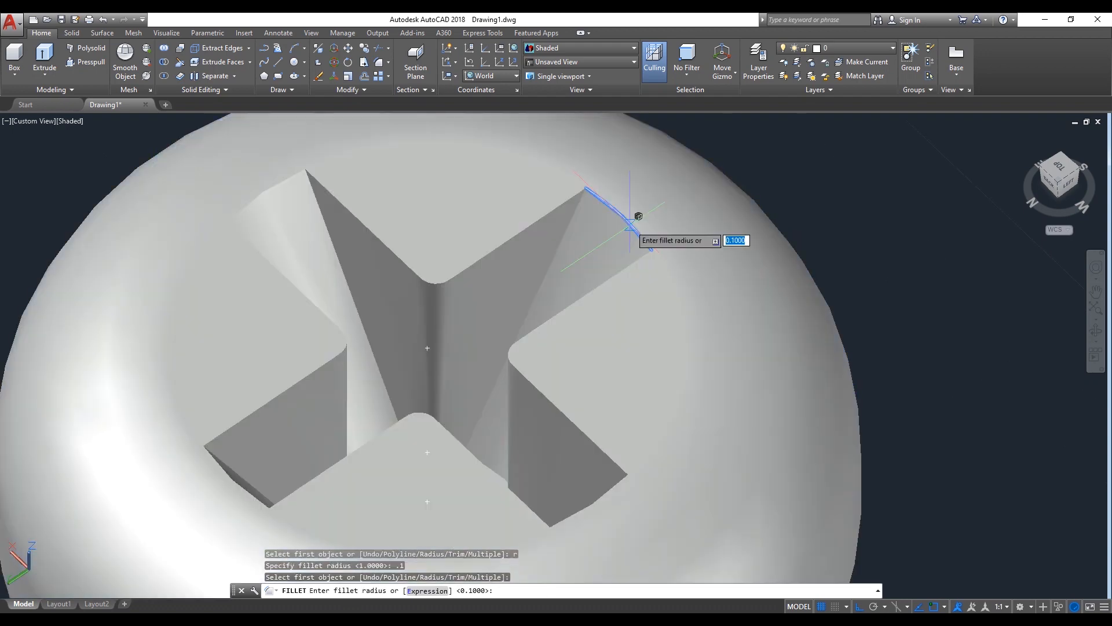
{"action": "key", "text": "Return"}
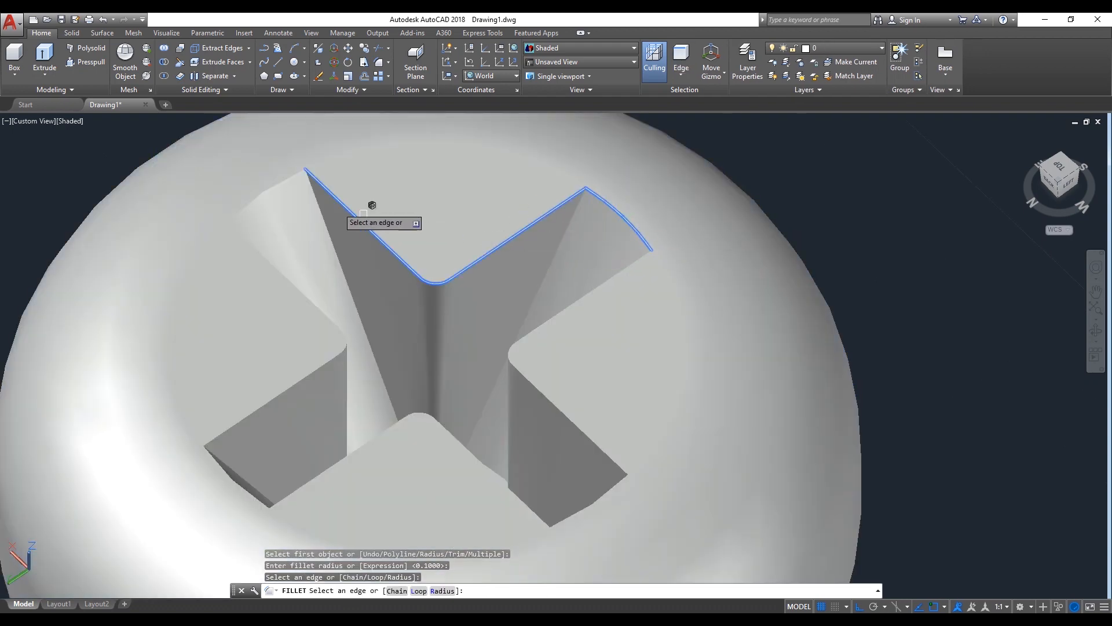
{"action": "left_click", "coordinate": [284, 178]}
{"action": "left_click", "coordinate": [264, 268]}
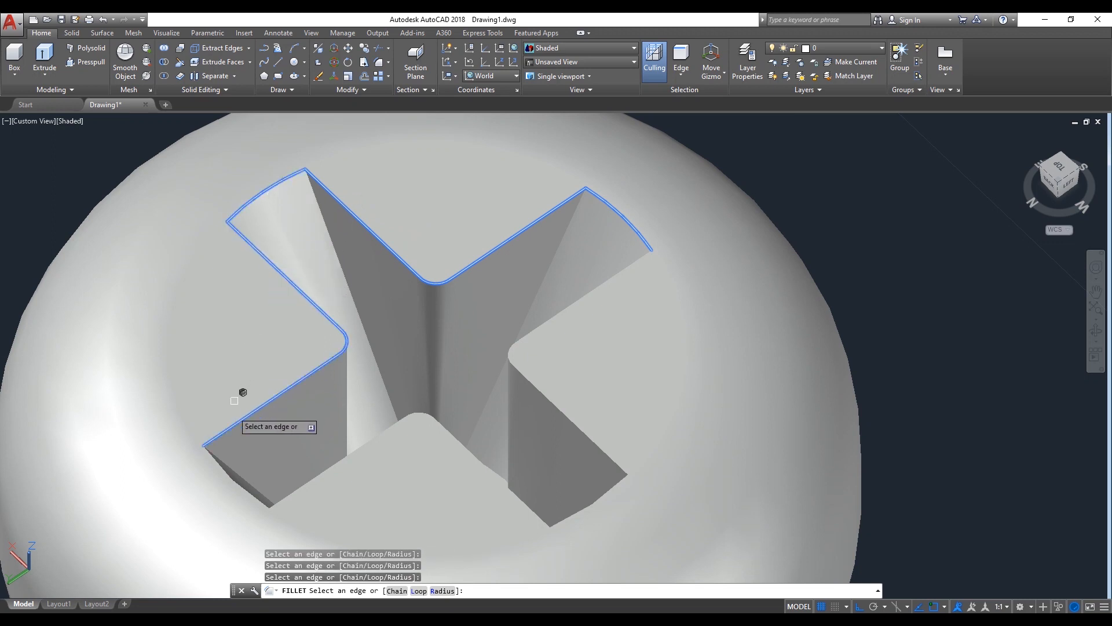
{"action": "left_click", "coordinate": [240, 478]}
{"action": "left_click", "coordinate": [336, 466]}
{"action": "left_click", "coordinate": [603, 492]}
{"action": "left_click", "coordinate": [617, 467]}
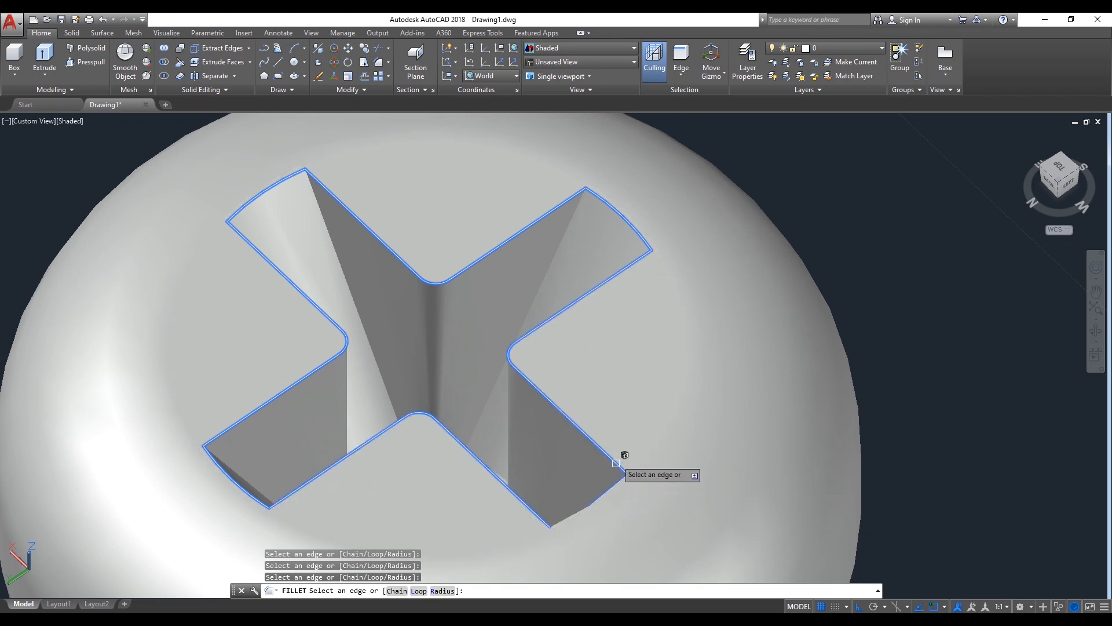
{"action": "scroll", "coordinate": [585, 514], "scroll_direction": "up", "scroll_amount": 2}
{"action": "scroll", "coordinate": [586, 515], "scroll_direction": "up", "scroll_amount": 2}
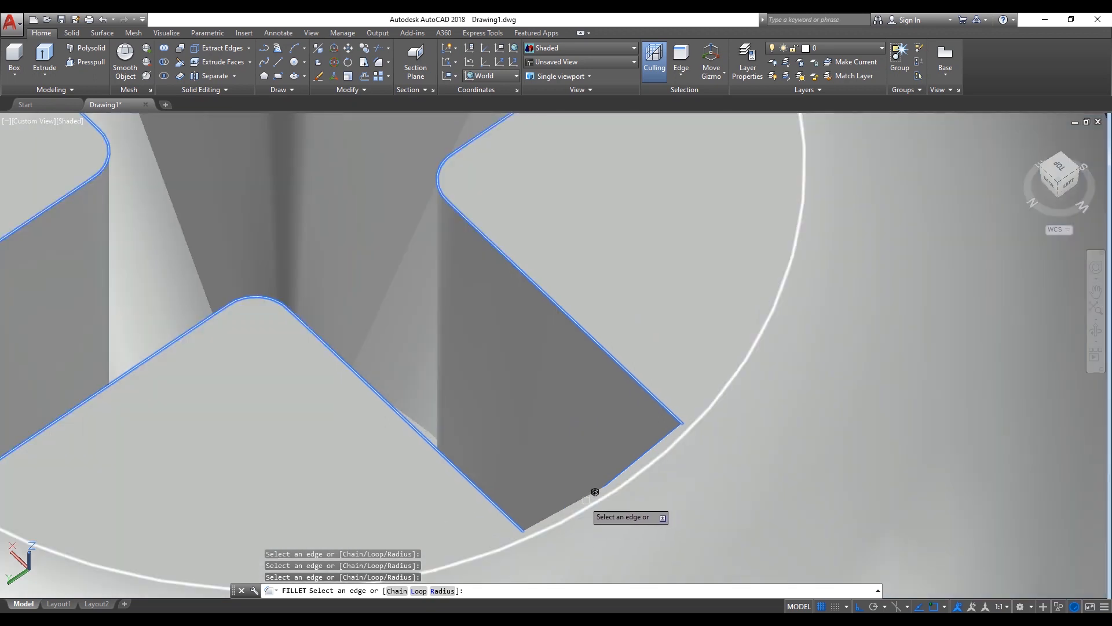
{"action": "key", "text": "Return"}
{"action": "scroll", "coordinate": [451, 442], "scroll_direction": "down", "scroll_amount": 4}
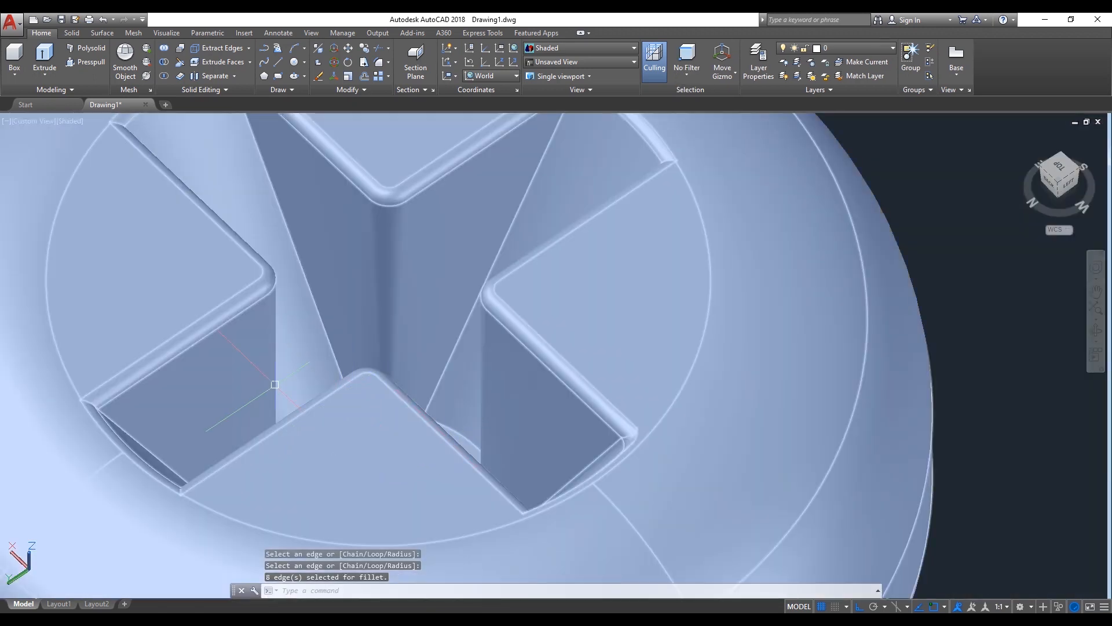
{"action": "scroll", "coordinate": [275, 384], "scroll_direction": "down", "scroll_amount": 3}
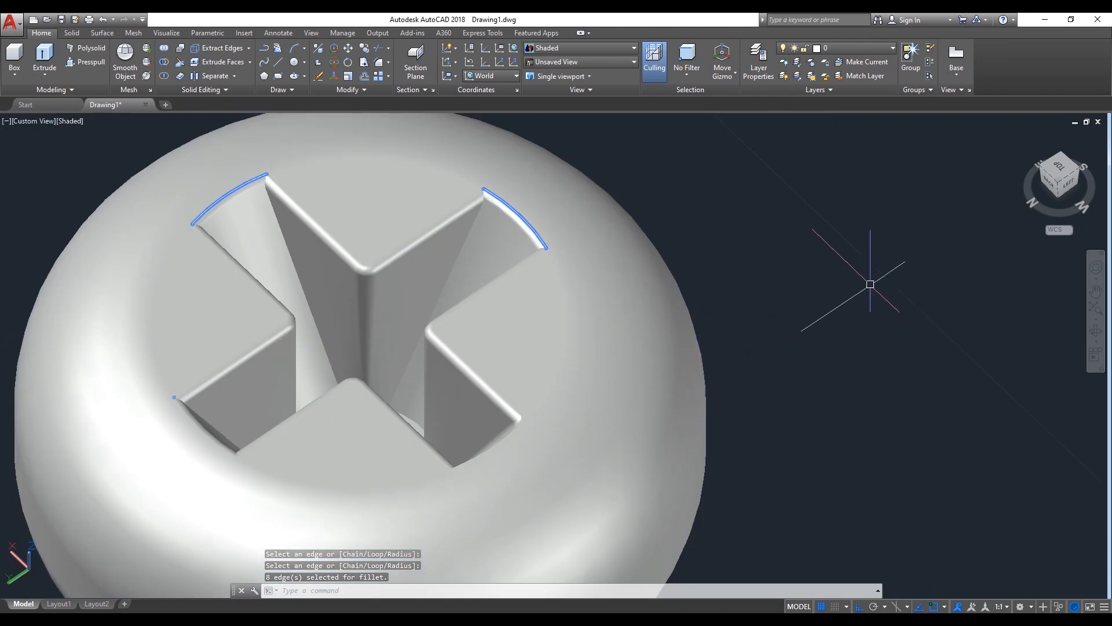
{"action": "key", "text": "Escape"}
{"action": "key", "text": "Escape"}
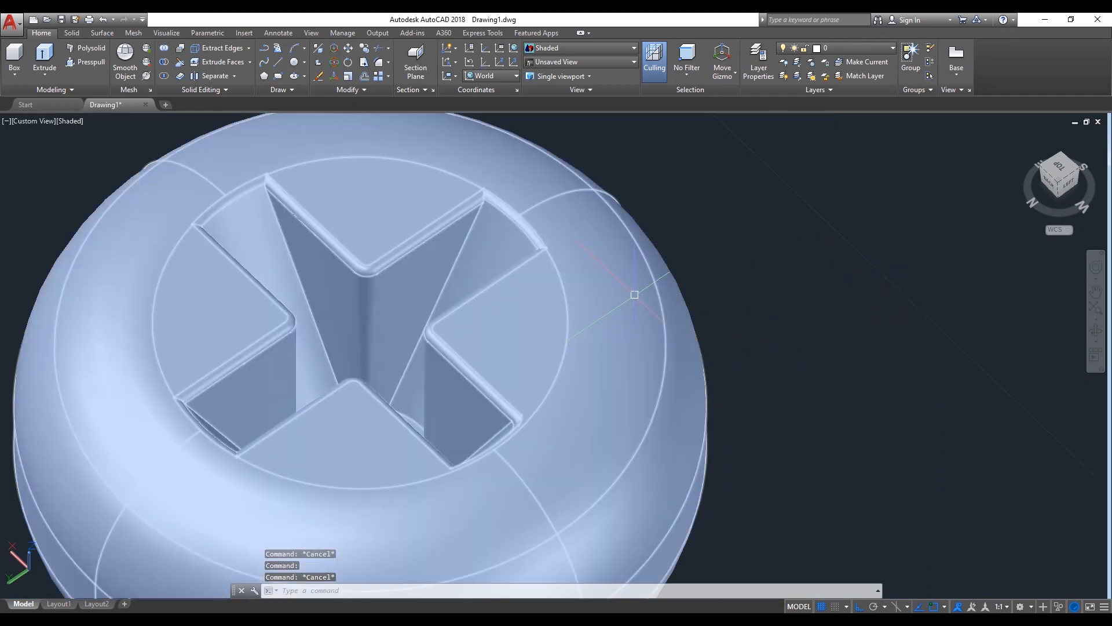
{"action": "key", "text": "Escape"}
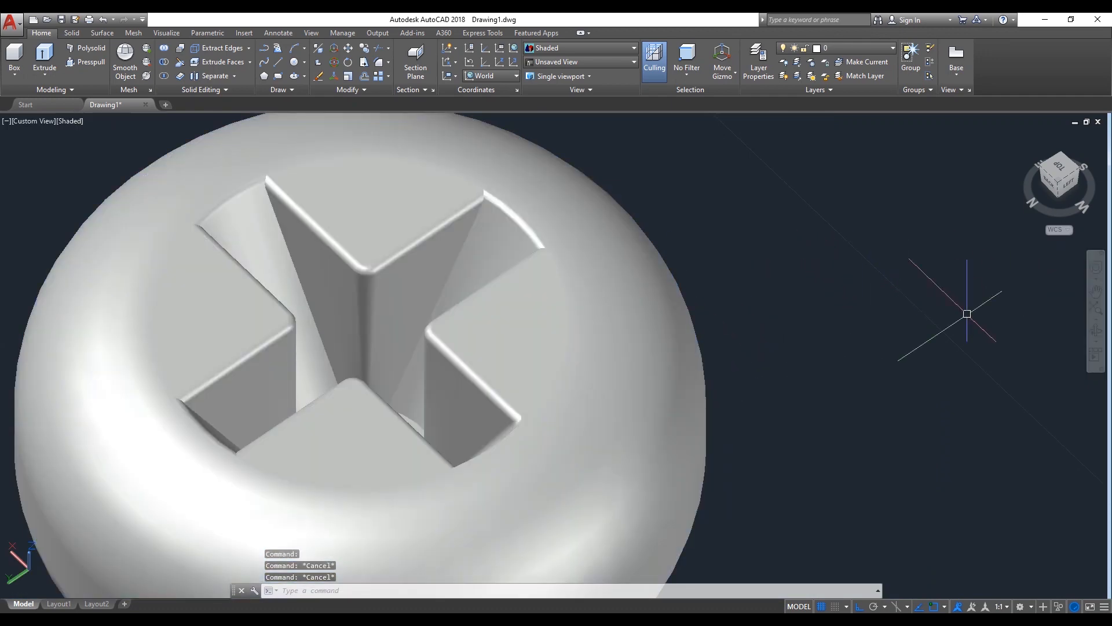
- Union the screw head and the threaded shank into a single solid
{"action": "left_click", "coordinate": [1096, 330]}
{"action": "left_click_drag", "start_coordinate": [899, 374], "coordinate": [970, 354]}
{"action": "left_click_drag", "start_coordinate": [788, 320], "coordinate": [688, 372]}
{"action": "scroll", "coordinate": [666, 511], "scroll_direction": "up", "scroll_amount": 3}
{"action": "middle_click_drag", "start_coordinate": [718, 482], "coordinate": [677, 292]}
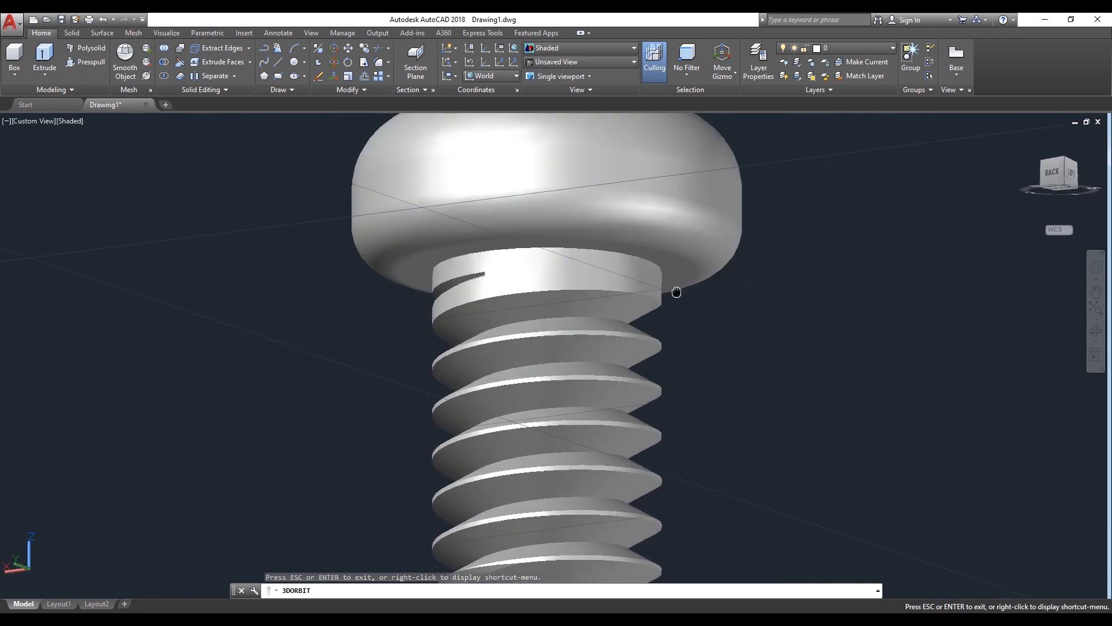
{"action": "right_click", "coordinate": [794, 264]}
{"action": "left_click", "coordinate": [812, 270]}
{"action": "type", "text": "uni"}
{"action": "key", "text": "Return"}
{"action": "left_click", "coordinate": [678, 226]}
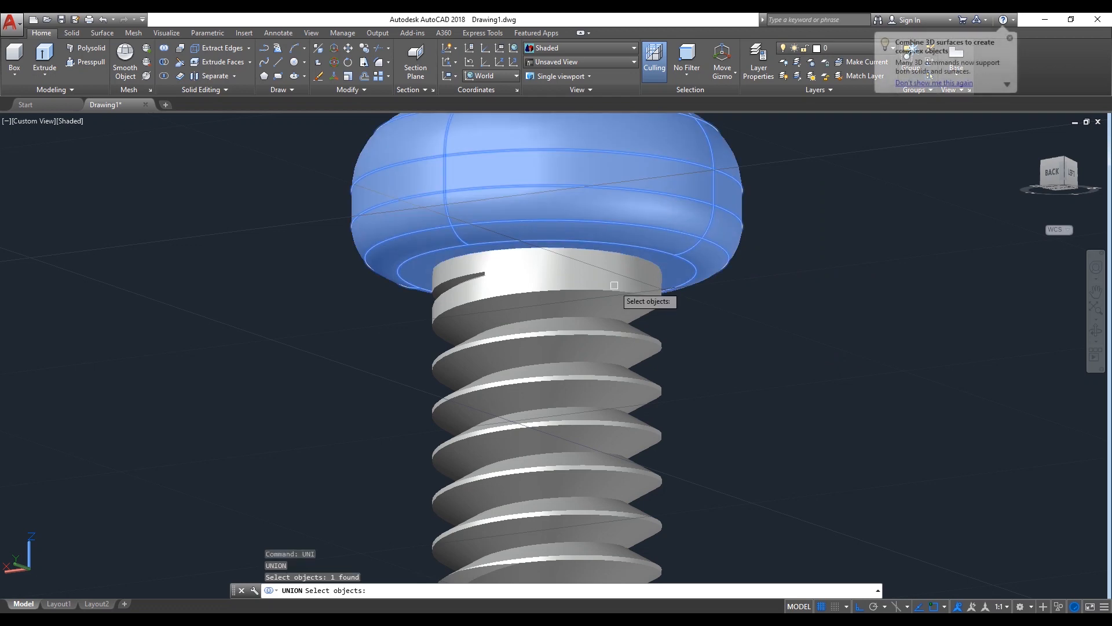
{"action": "left_click", "coordinate": [614, 285]}
{"action": "key", "text": "Return"}
- Try to fillet the edge where the shank meets the underside of the head with a radius of 1
{"action": "type", "text": "f"}
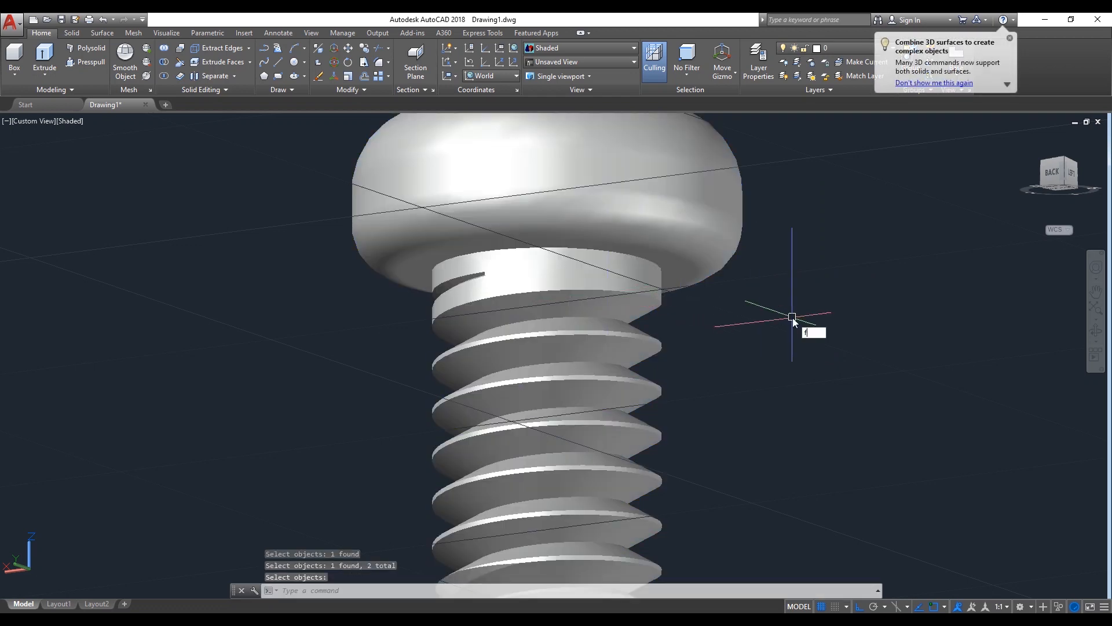
{"action": "key", "text": "Return"}
{"action": "type", "text": "r"}
{"action": "key", "text": "Return"}
{"action": "type", "text": "1"}
{"action": "key", "text": "Return"}
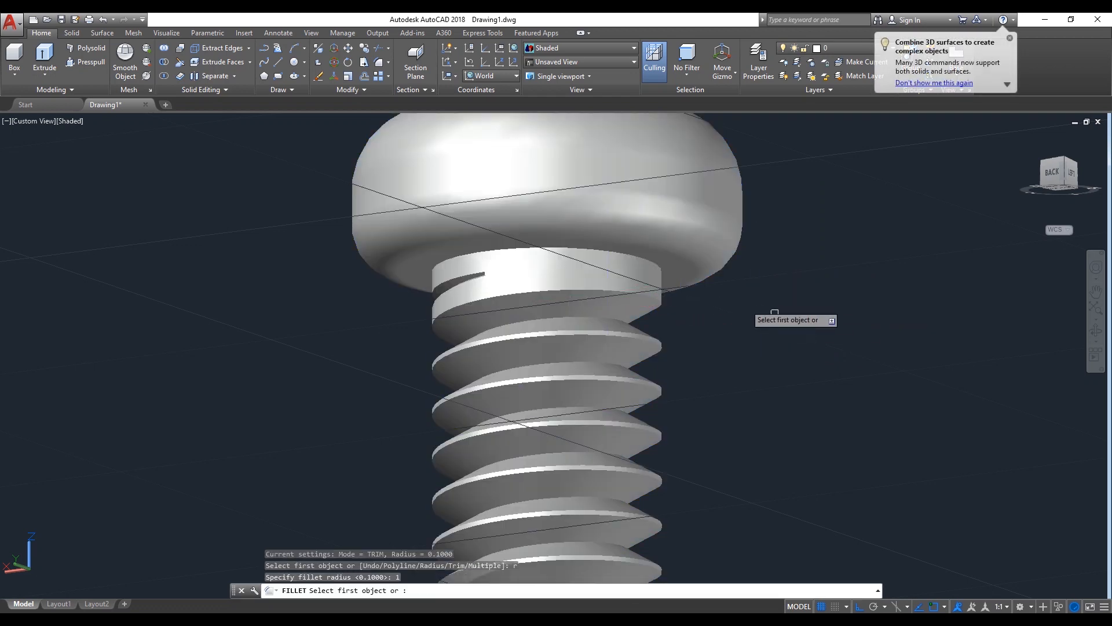
{"action": "left_click", "coordinate": [642, 266]}
{"action": "key", "text": "Return"}
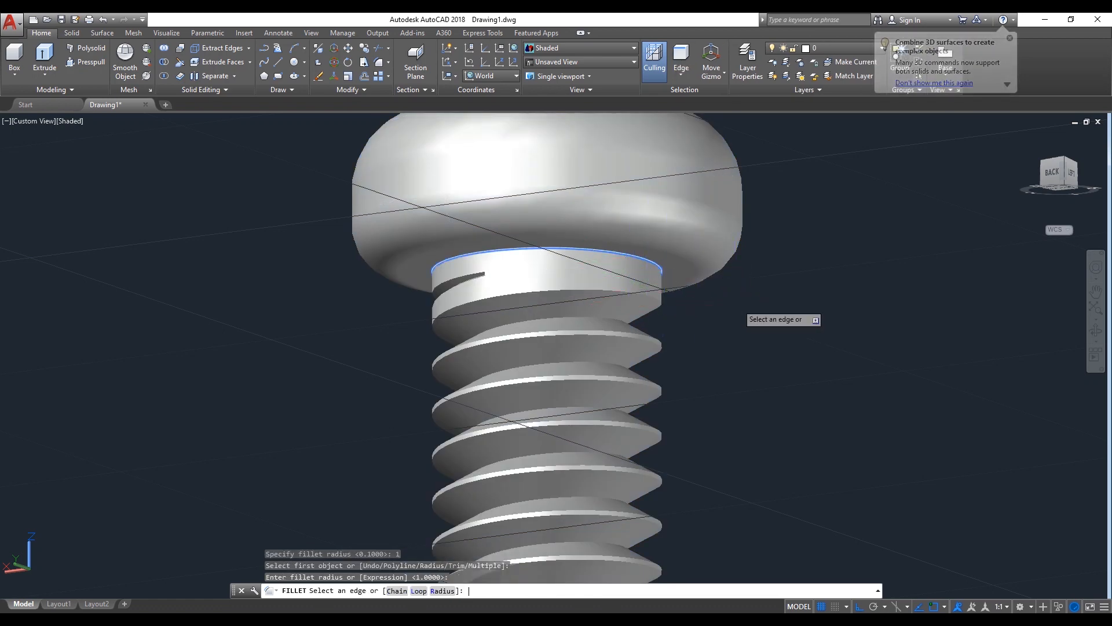
{"action": "key", "text": "Return"}
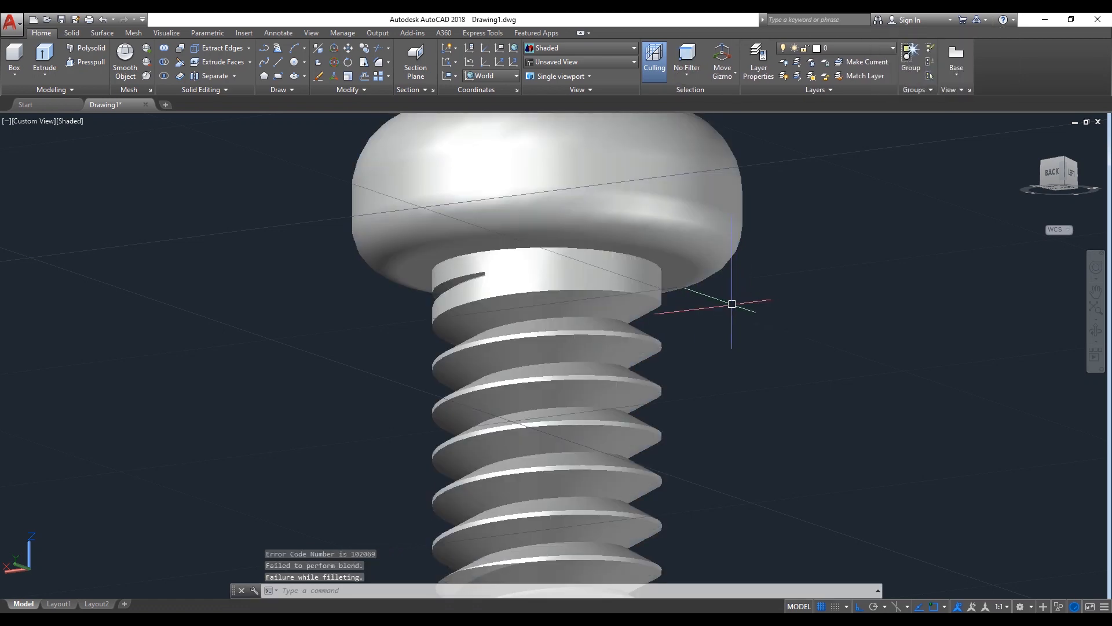
- Try to fillet the junction edge between the shank and the head's underside with a radius of 0.5
{"action": "key", "text": "Return"}
{"action": "type", "text": "r"}
{"action": "key", "text": "Return"}
{"action": "type", "text": "."}
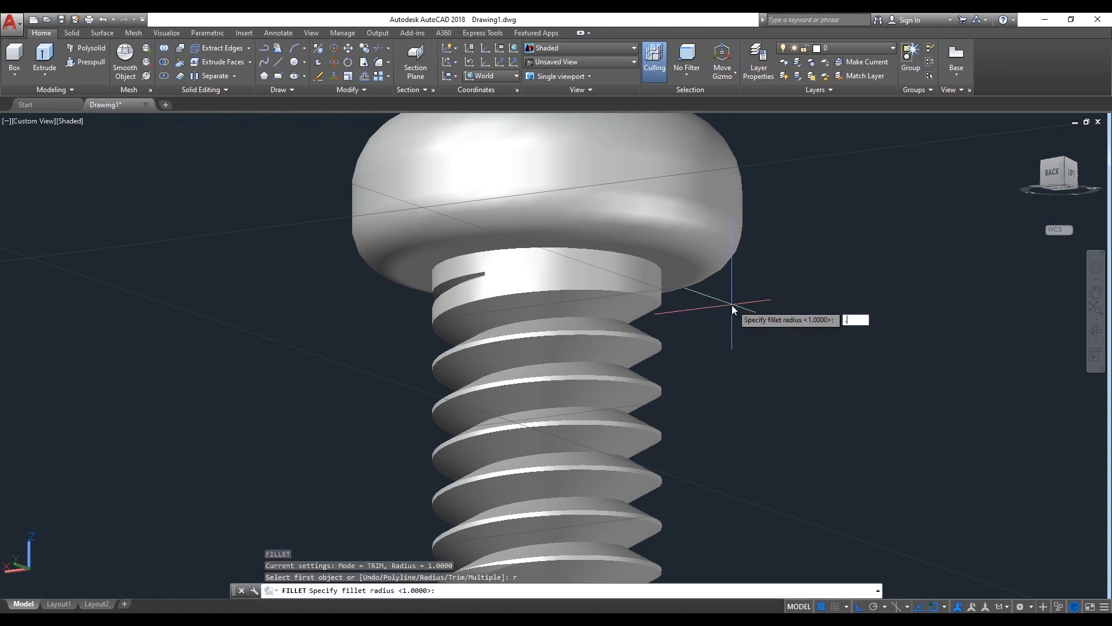
{"action": "type", "text": "5"}
{"action": "key", "text": "Return"}
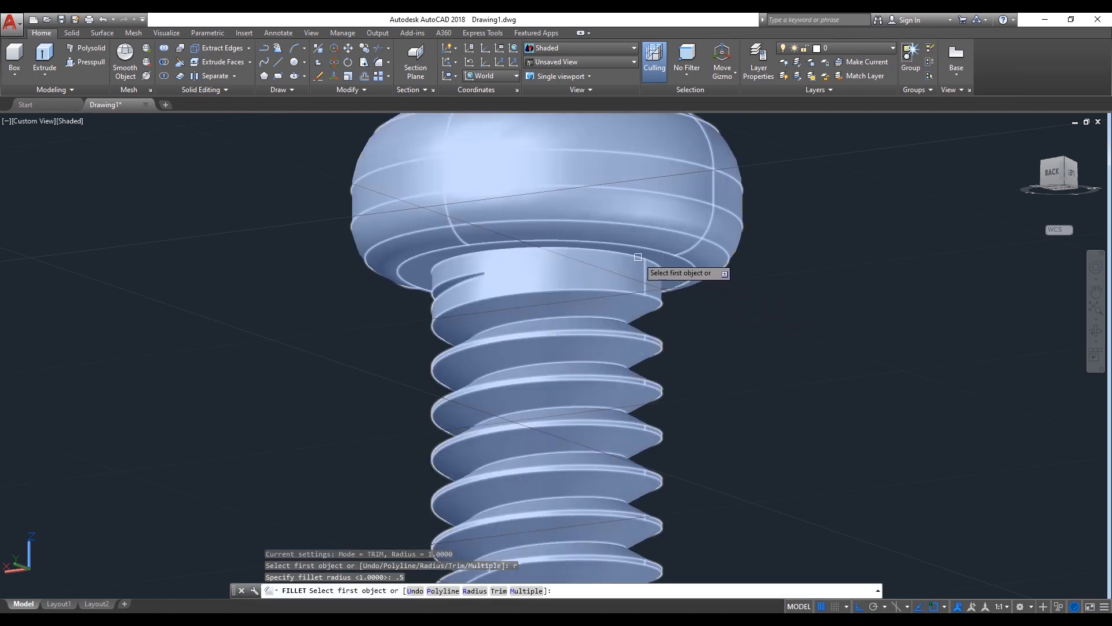
{"action": "left_click", "coordinate": [638, 256]}
{"action": "key", "text": "Return"}
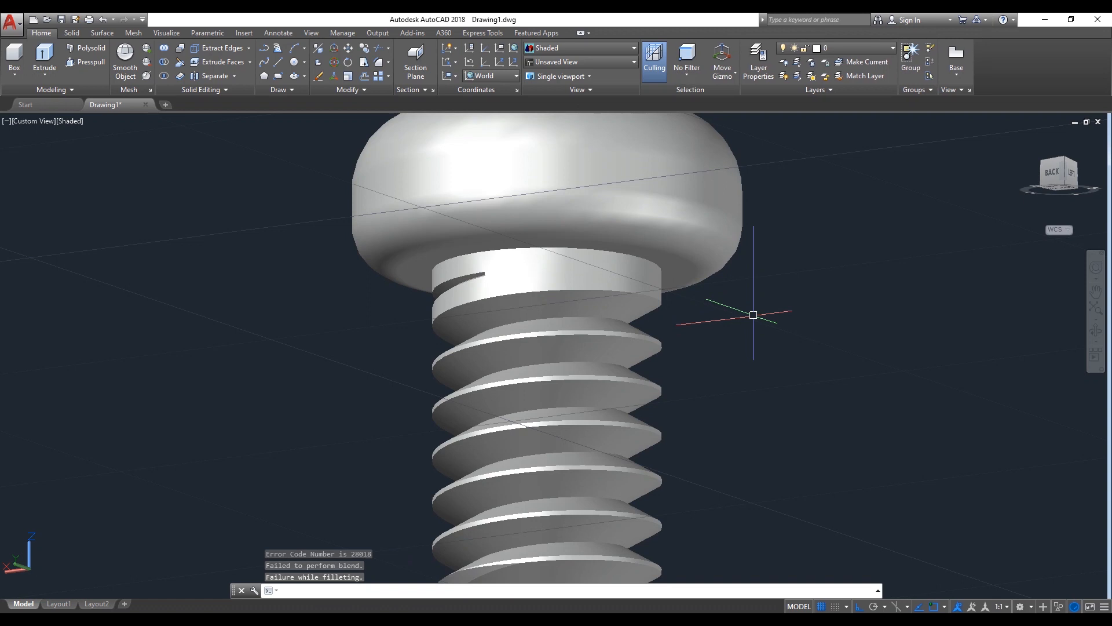
- Fillet the edge where the shank meets the underside of the head with a radius of 0.3
{"action": "key", "text": "Return"}
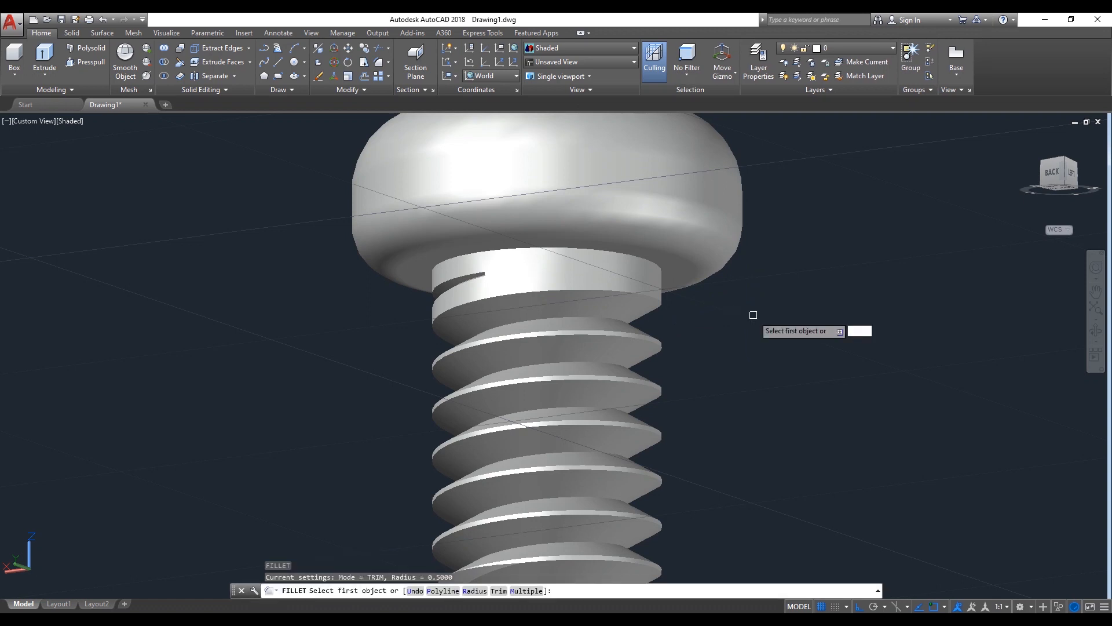
{"action": "type", "text": "r"}
{"action": "key", "text": "Return"}
{"action": "type", "text": ".3"}
{"action": "key", "text": "Return"}
{"action": "left_click", "coordinate": [634, 259]}
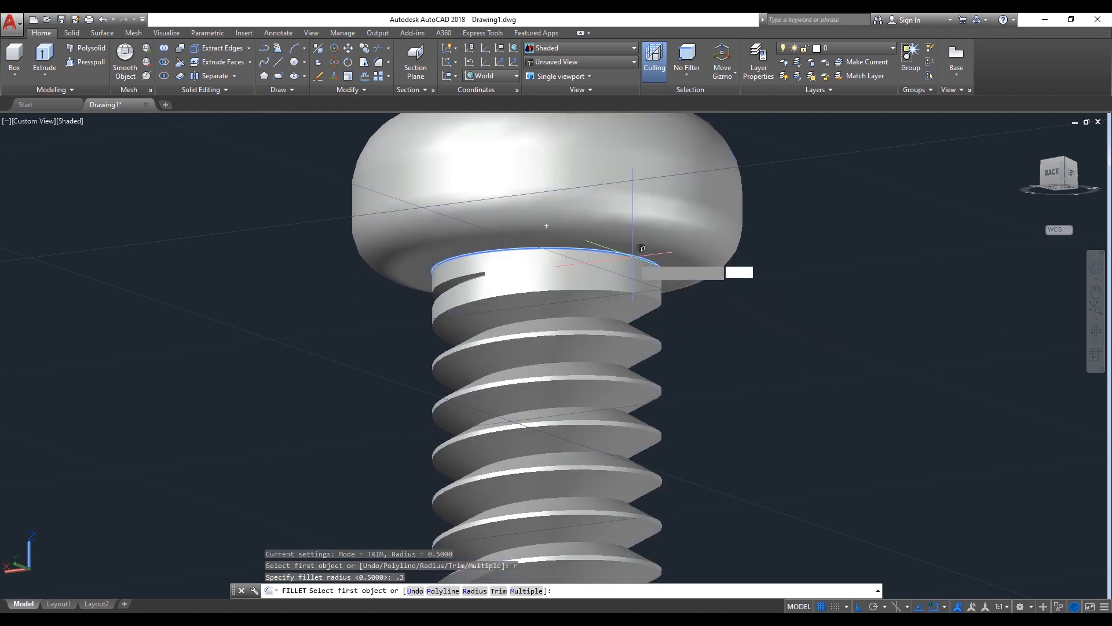
{"action": "key", "text": "Return"}
{"action": "key", "text": "Return"}
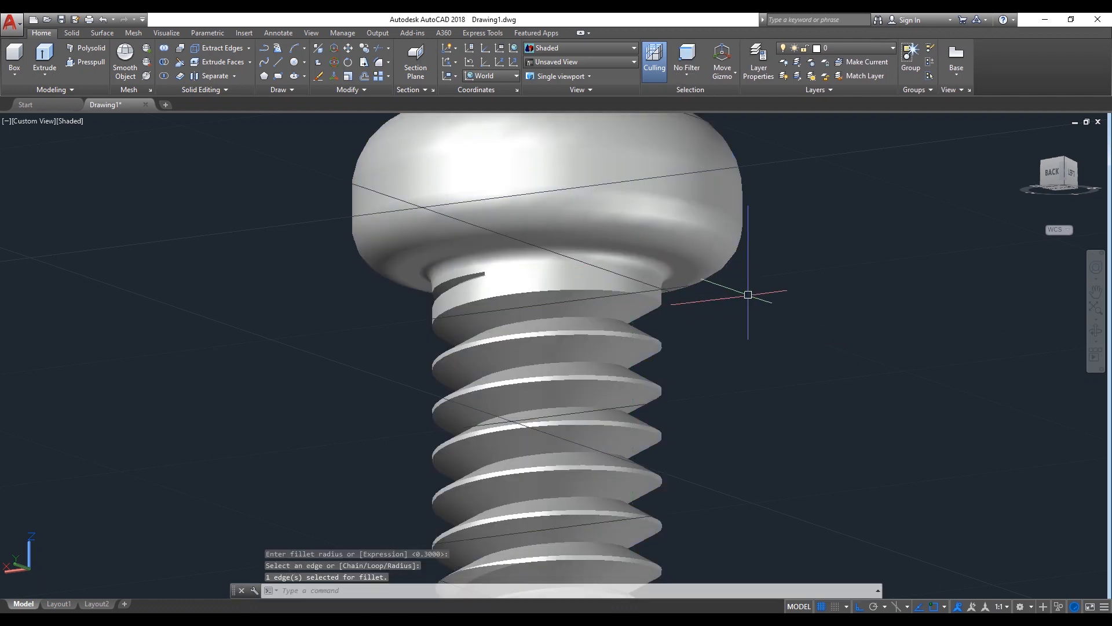
- Examine the finished screw from several angles, checking the thread, the head and the cross recess
{"action": "scroll", "coordinate": [753, 295], "scroll_direction": "down", "scroll_amount": 2}
{"action": "middle_click_drag", "start_coordinate": [918, 377], "coordinate": [533, 392], "text": "shift"}
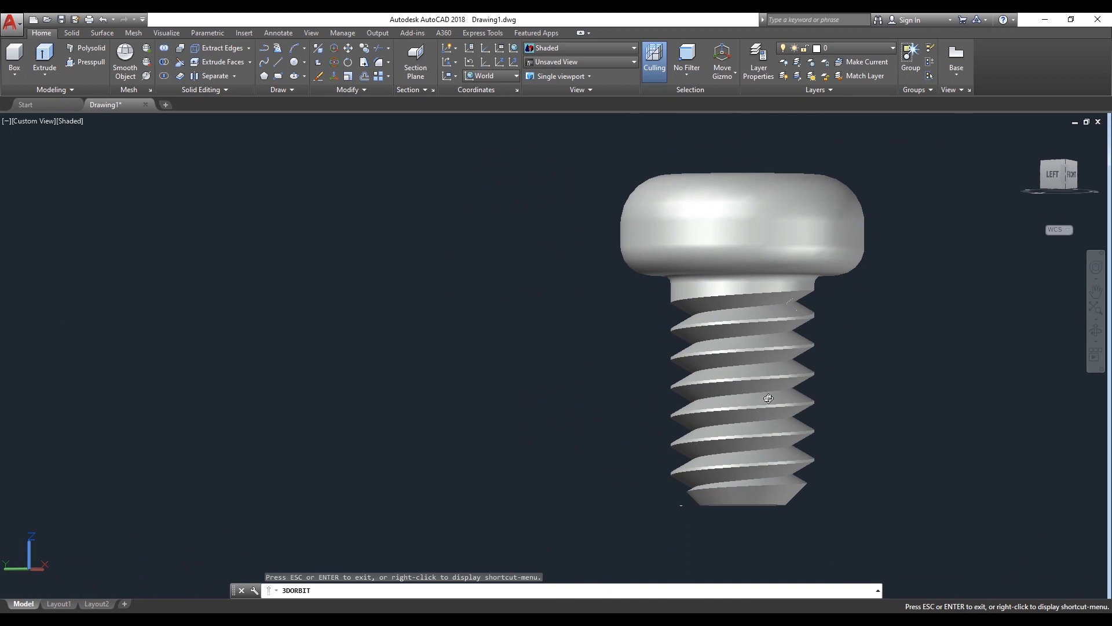
{"action": "middle_click_drag", "start_coordinate": [860, 258], "coordinate": [811, 503], "text": "shift"}
{"action": "mouse_move", "coordinate": [705, 377]}
{"action": "middle_mouse_down", "text": "shift"}
{"action": "mouse_move", "coordinate": [839, 415]}
{"action": "mouse_move", "coordinate": [548, 362]}
{"action": "mouse_move", "coordinate": [542, 372]}
{"action": "mouse_move", "coordinate": [582, 306]}
{"action": "mouse_move", "coordinate": [598, 356]}
{"action": "mouse_move", "coordinate": [701, 375]}
{"action": "mouse_move", "coordinate": [666, 406]}
{"action": "mouse_move", "coordinate": [696, 460]}
{"action": "mouse_move", "coordinate": [692, 383]}
{"action": "middle_mouse_up", "text": "shift"}
{"action": "left_click_drag", "start_coordinate": [652, 408], "coordinate": [747, 359]}
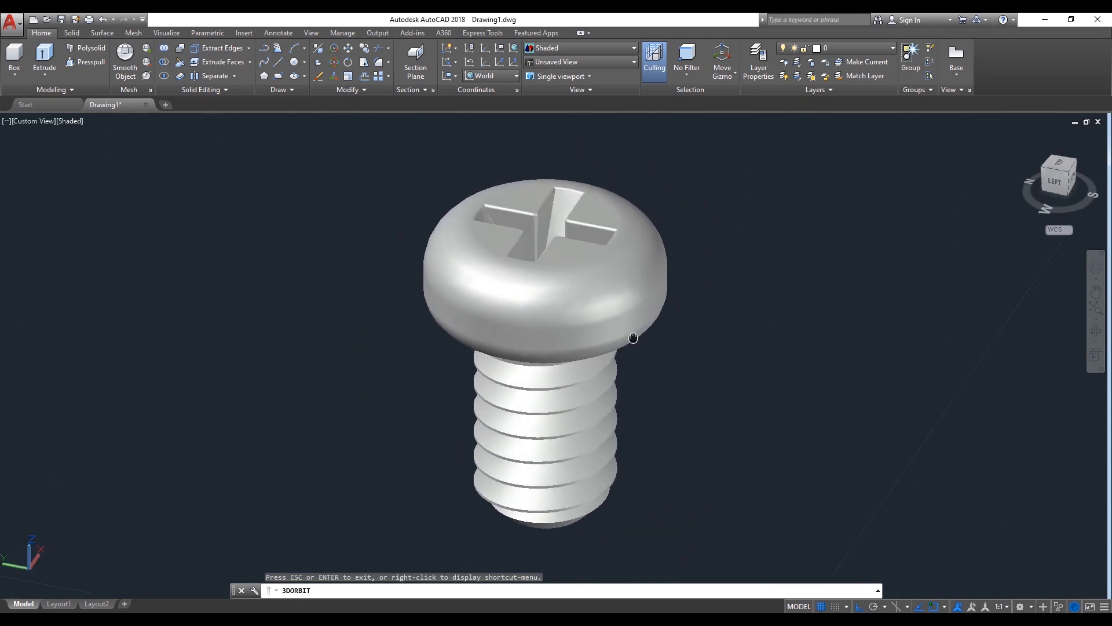
{"action": "middle_click_drag", "start_coordinate": [634, 336], "coordinate": [705, 299]}
{"action": "left_click_drag", "start_coordinate": [698, 265], "coordinate": [730, 398]}
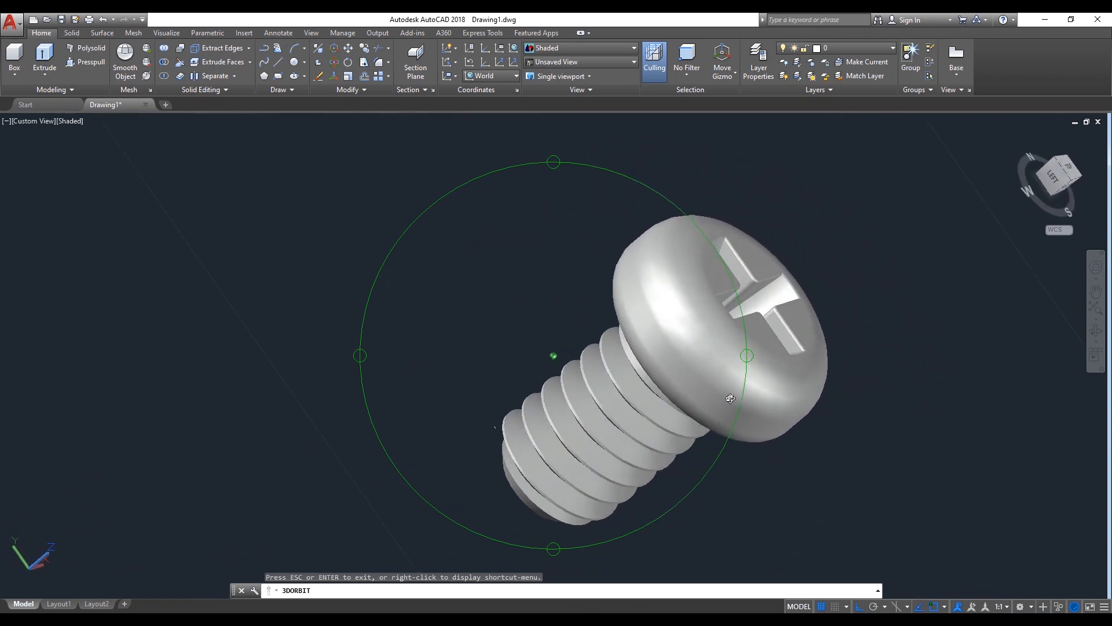
{"action": "scroll", "coordinate": [780, 427], "scroll_direction": "up", "scroll_amount": 3}
{"action": "middle_click_drag", "start_coordinate": [753, 449], "coordinate": [729, 431]}
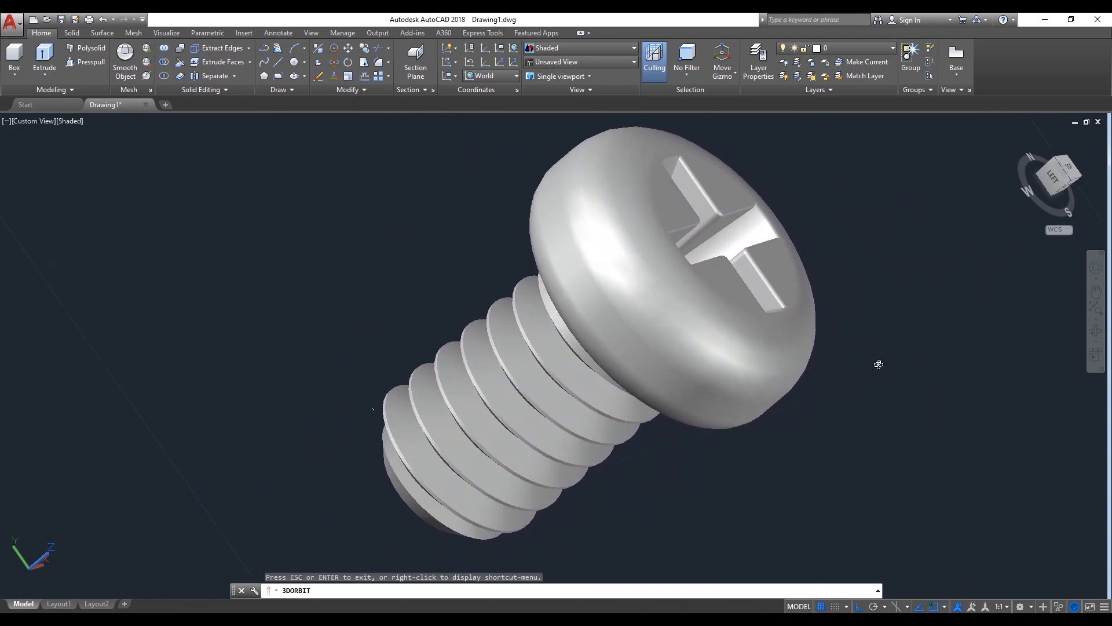